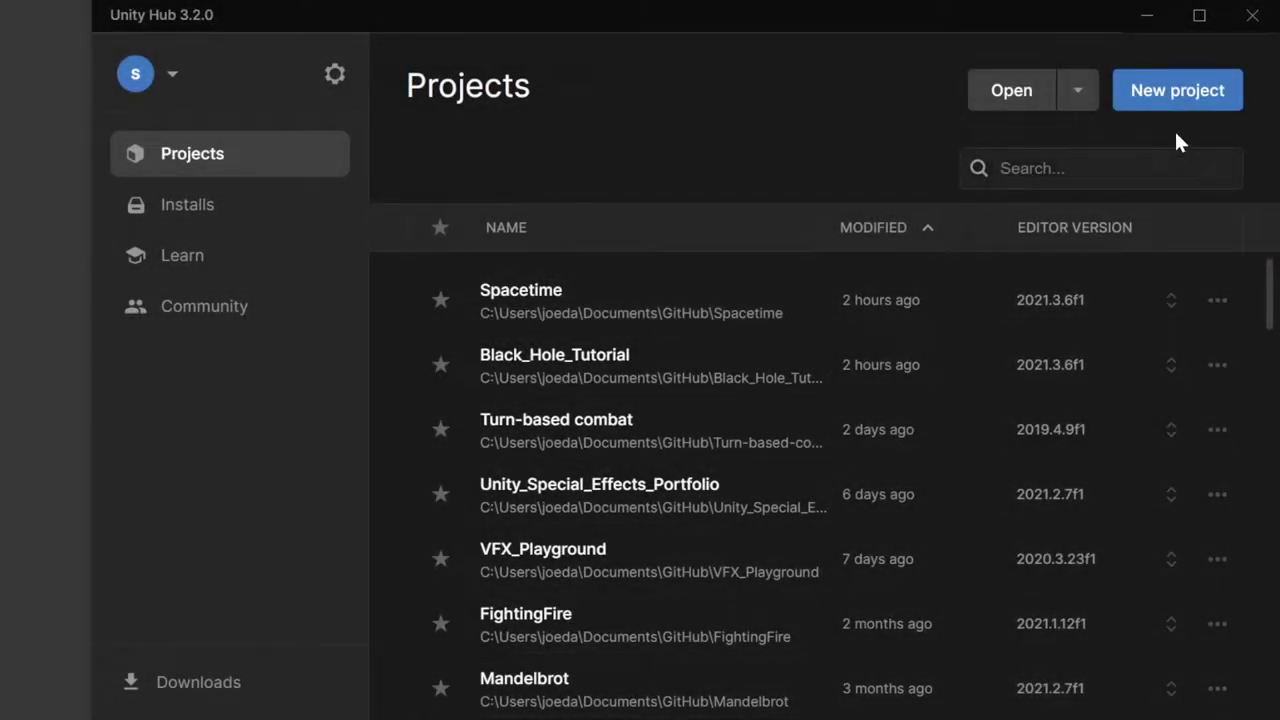
- Create a new project from the 3D (URP) template, named Black_Hole
{"action": "left_click", "coordinate": [1203, 98]}
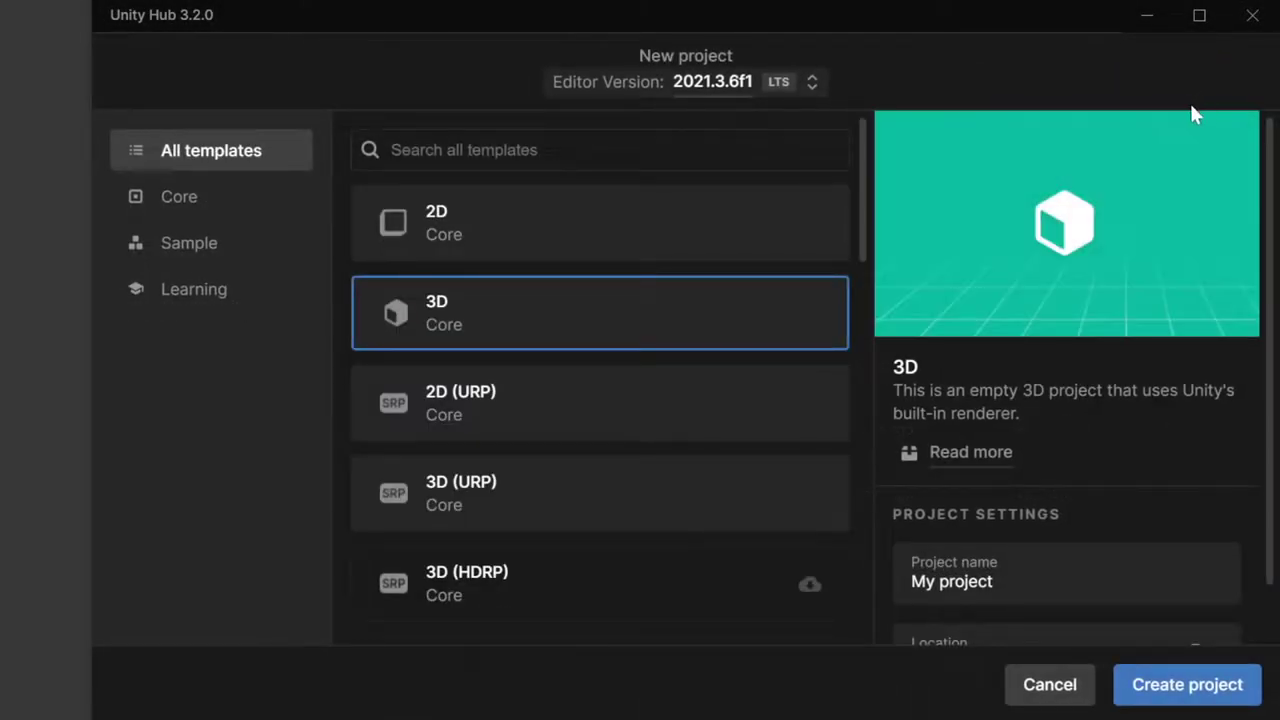
{"action": "left_click", "coordinate": [569, 494]}
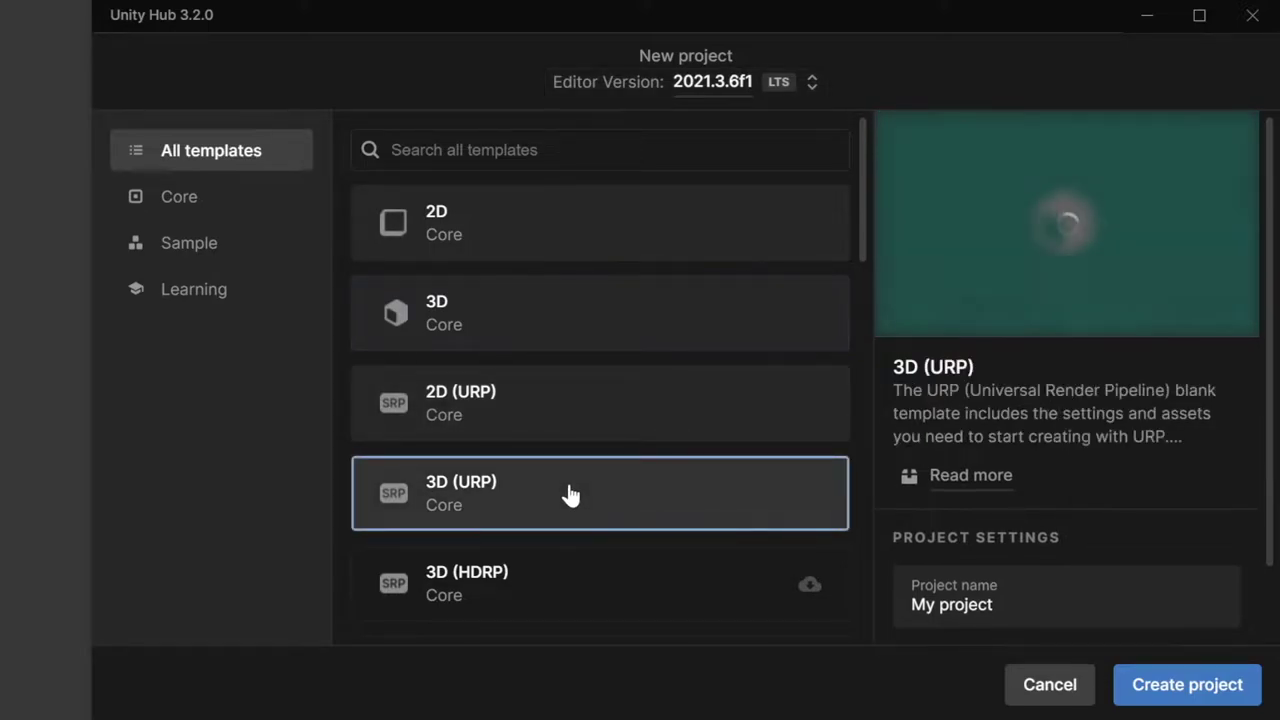
{"action": "left_click", "coordinate": [950, 600]}
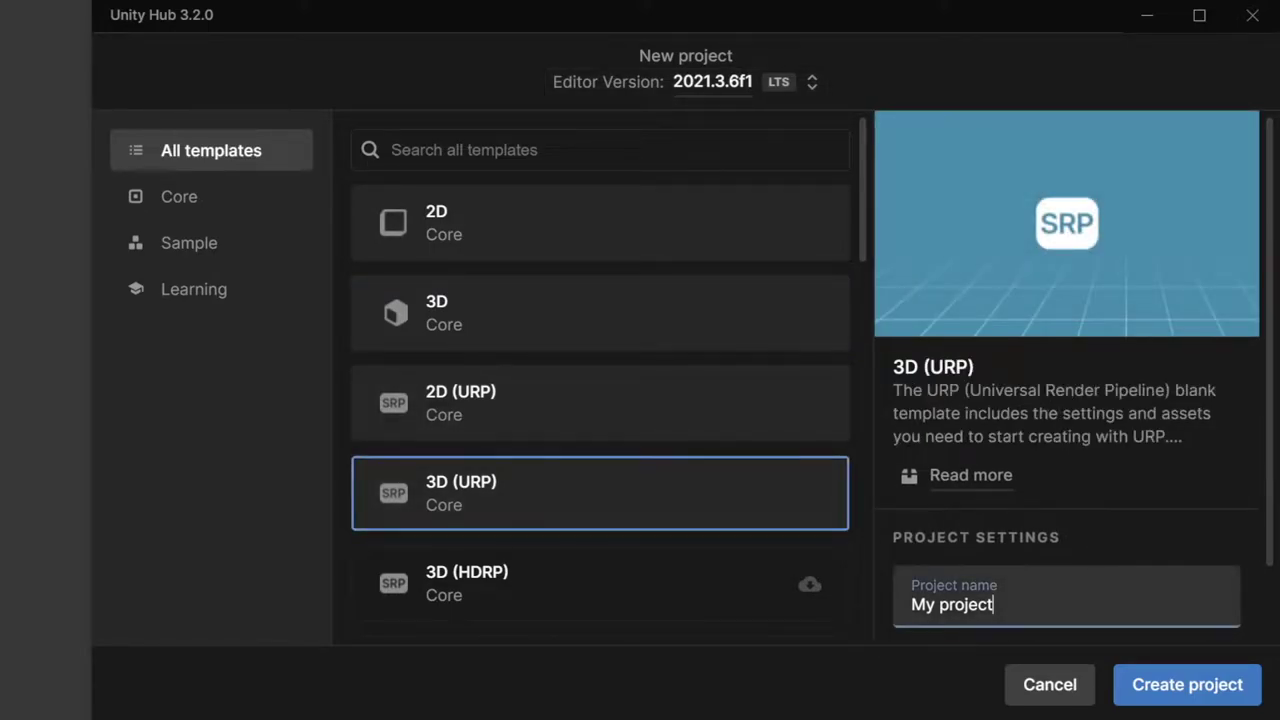
{"action": "scroll", "coordinate": [1100, 480], "scroll_direction": "down", "scroll_amount": 2}
{"action": "key", "text": "ctrl+a"}
{"action": "type", "text": "Black_Hole"}
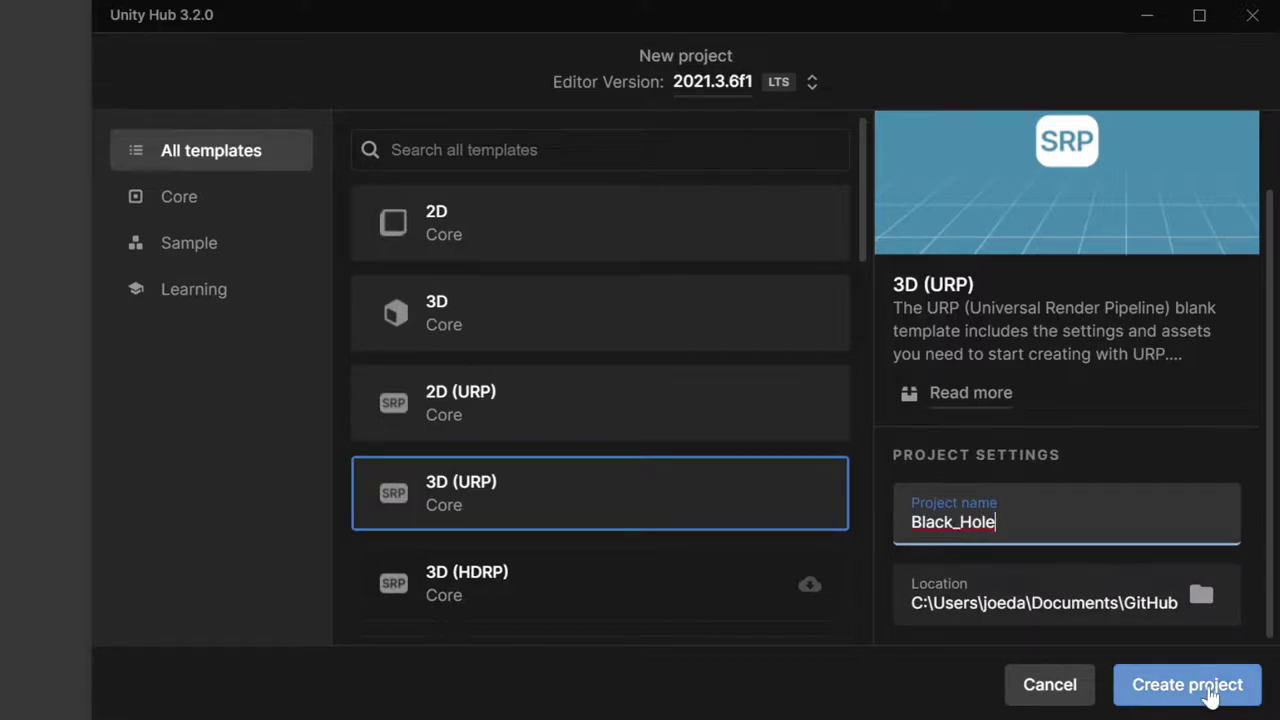
{"action": "left_click", "coordinate": [1187, 684]}
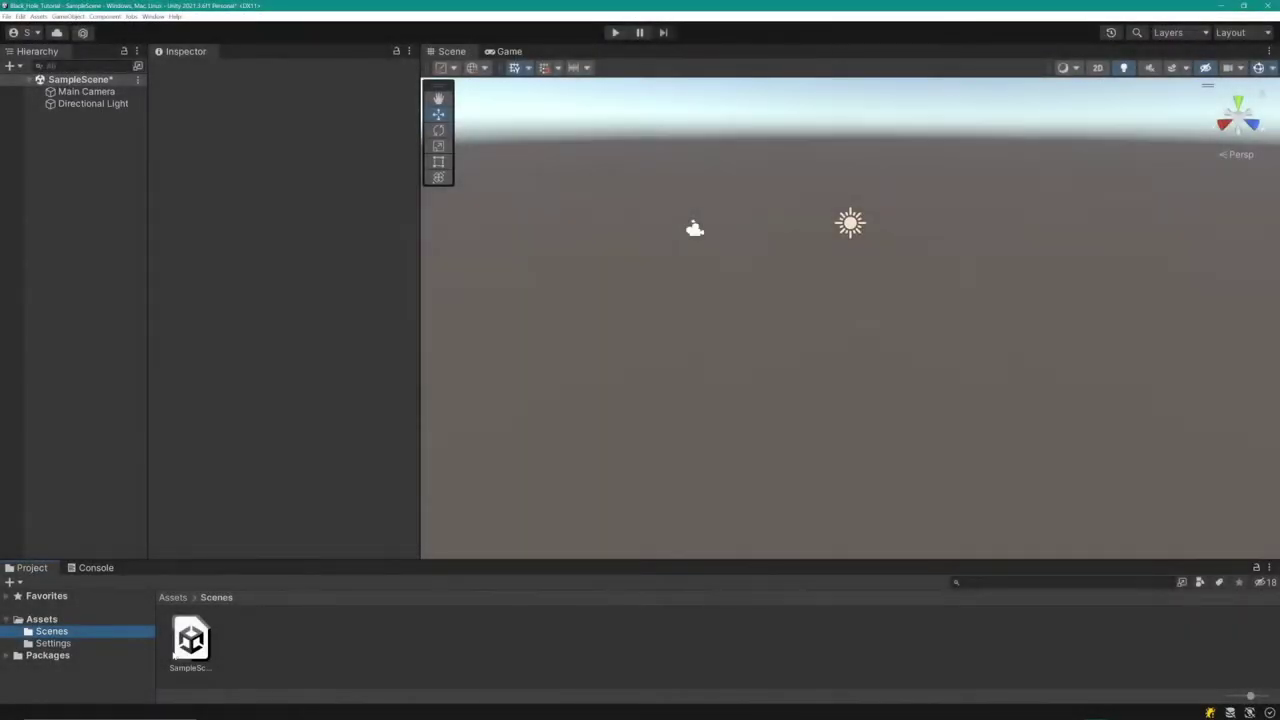
- Rename the SampleScene asset as Black_Hole and reload the open scene
{"action": "left_click", "coordinate": [194, 668]}
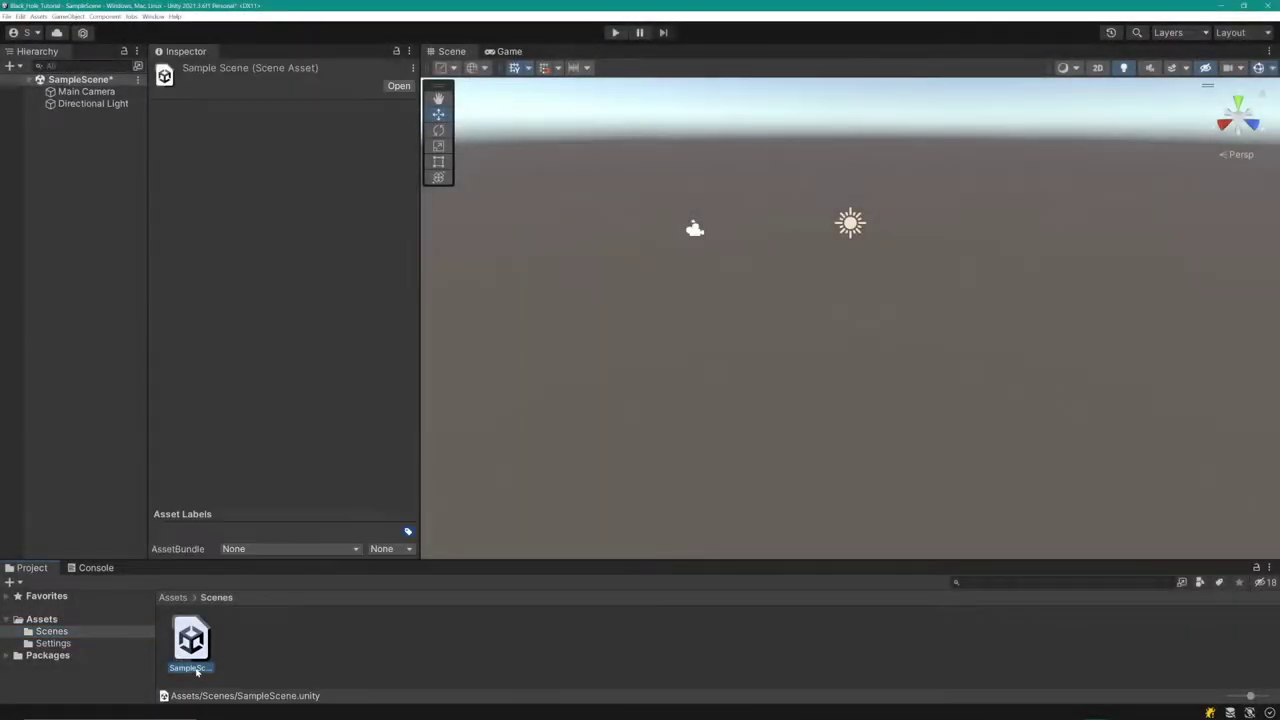
{"action": "left_click", "coordinate": [194, 668]}
{"action": "type", "text": "B"}
{"action": "key", "text": "Return"}
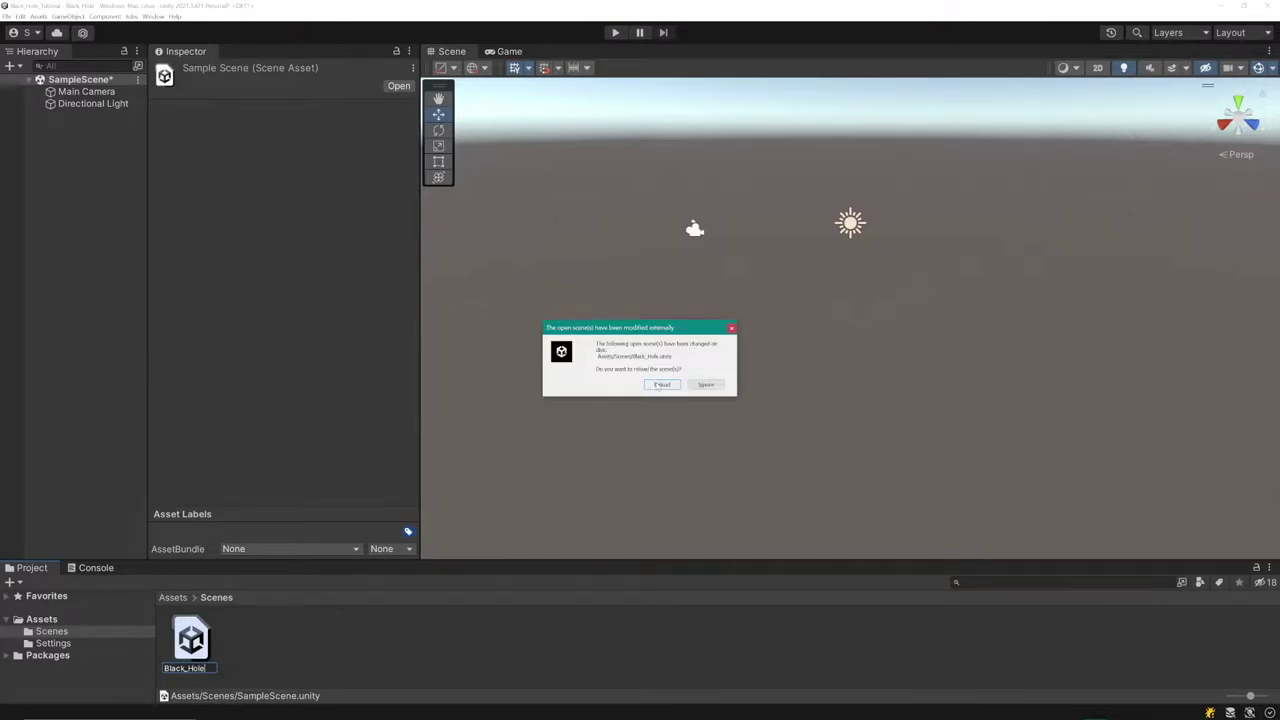
{"action": "left_click", "coordinate": [656, 387]}
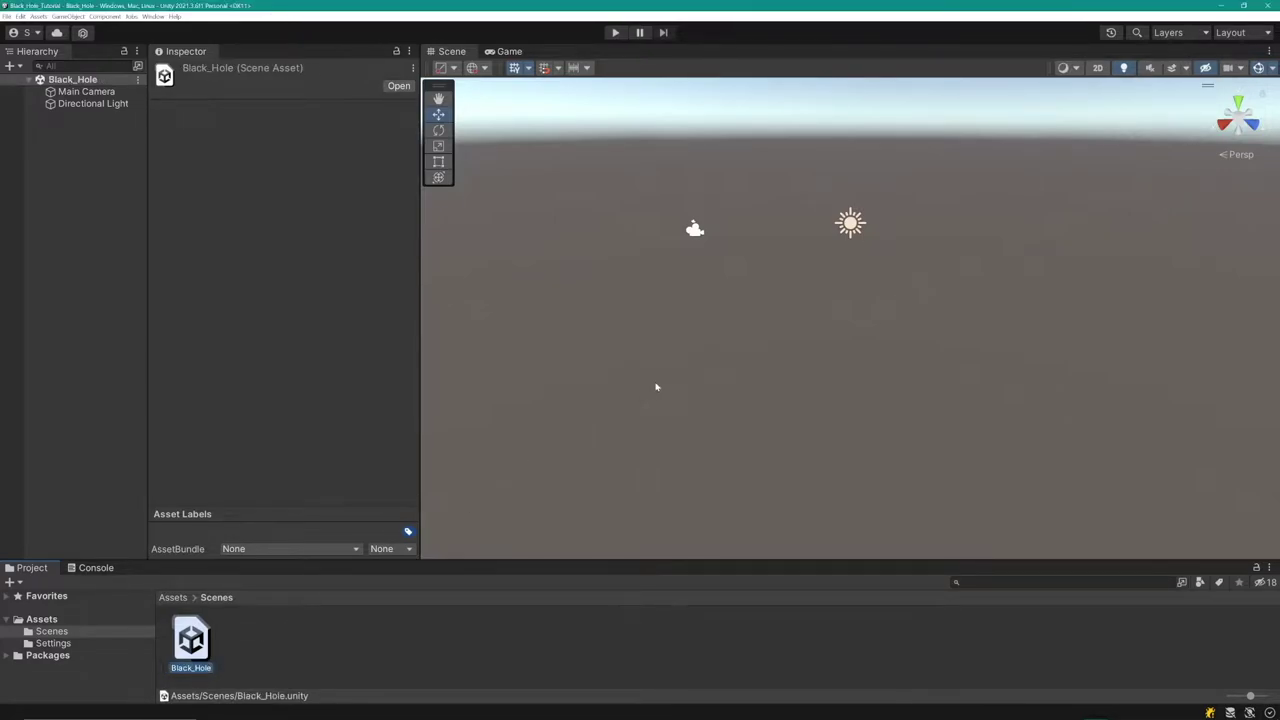
{"action": "left_click", "coordinate": [128, 400]}
- Create two folders named Materials and Prefabs in the project's Assets folder
{"action": "left_click", "coordinate": [84, 620]}
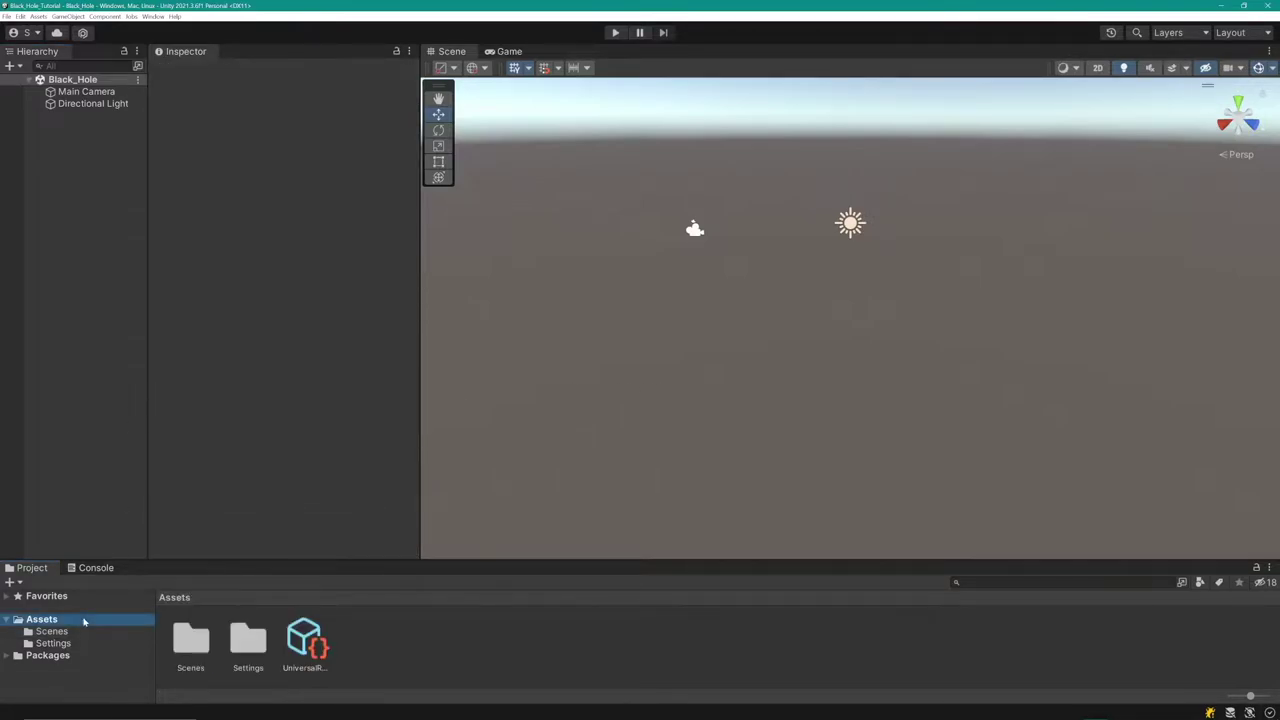
{"action": "right_click", "coordinate": [403, 634]}
{"action": "mouse_move", "coordinate": [470, 397]}
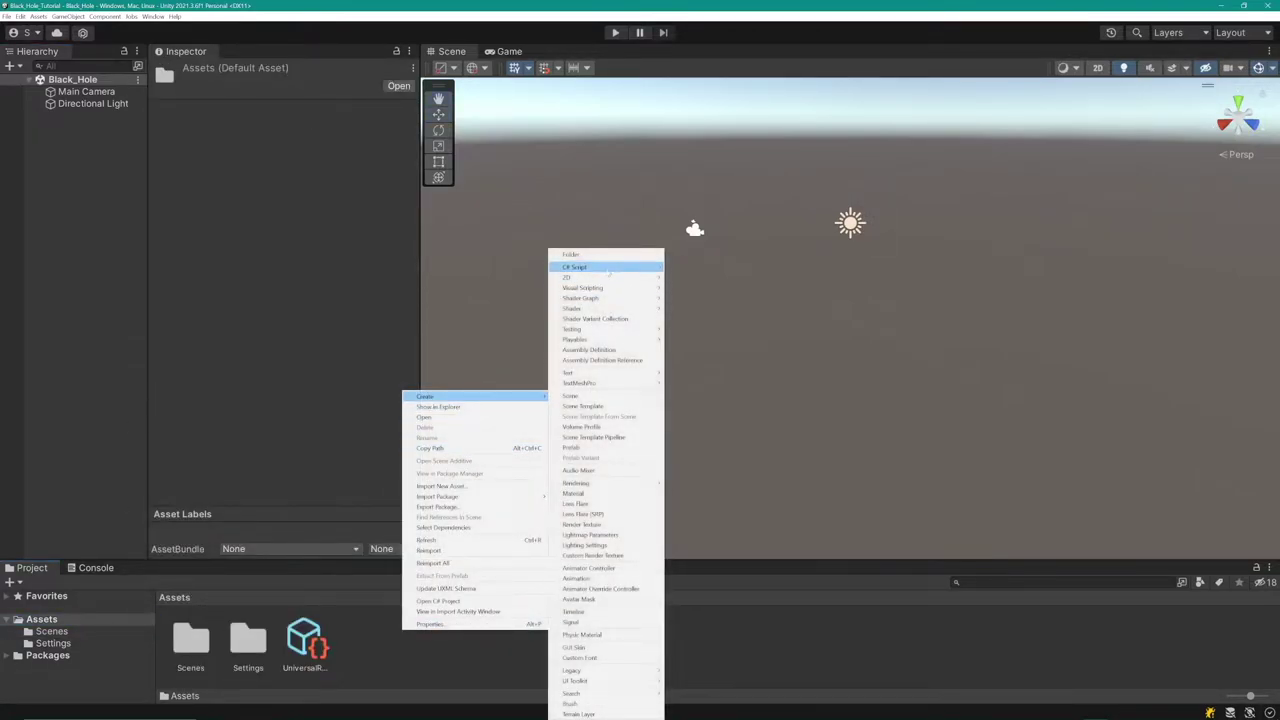
{"action": "left_click", "coordinate": [608, 256]}
{"action": "type", "text": "Materials"}
{"action": "key", "text": "Return"}
{"action": "right_click", "coordinate": [443, 633]}
{"action": "mouse_move", "coordinate": [464, 397]}
{"action": "left_click", "coordinate": [654, 257]}
{"action": "type", "text": "Prefabs"}
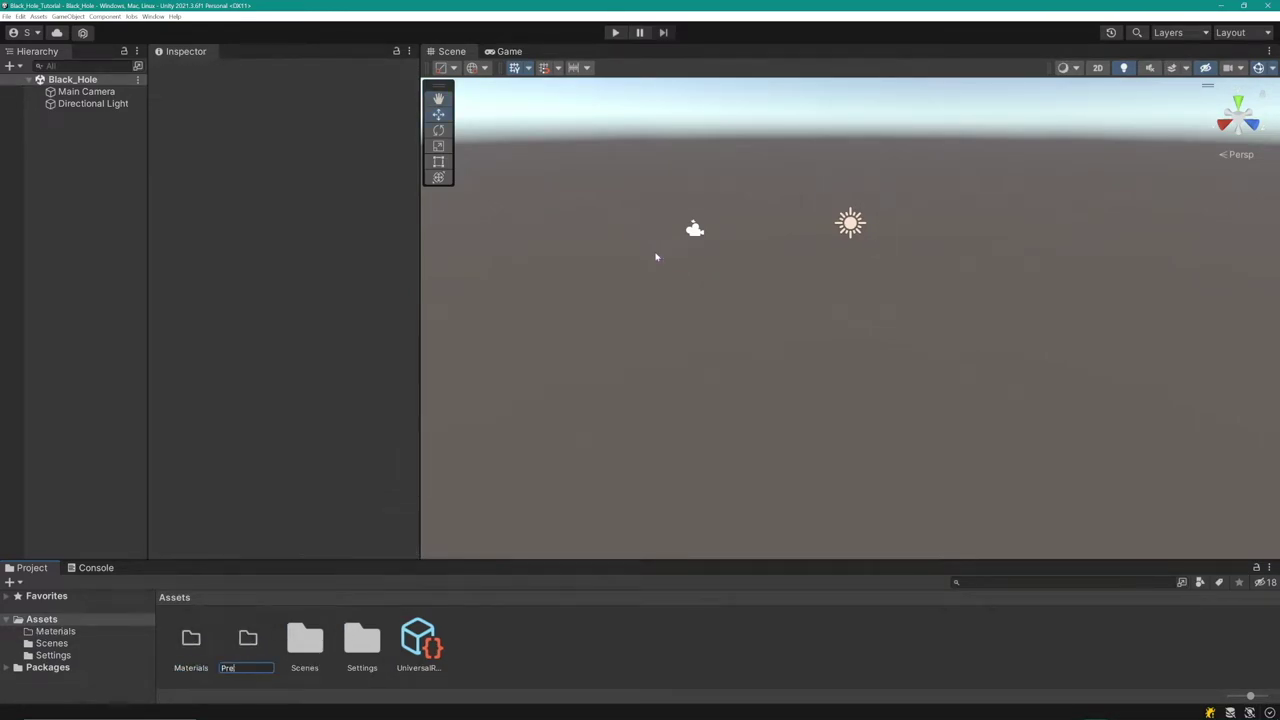
{"action": "key", "text": "Return"}
- Add two more folders named Textures and Models to the Assets folder
{"action": "right_click", "coordinate": [511, 634]}
{"action": "mouse_move", "coordinate": [532, 398]}
{"action": "left_click", "coordinate": [669, 326]}
{"action": "type", "text": "Textures"}
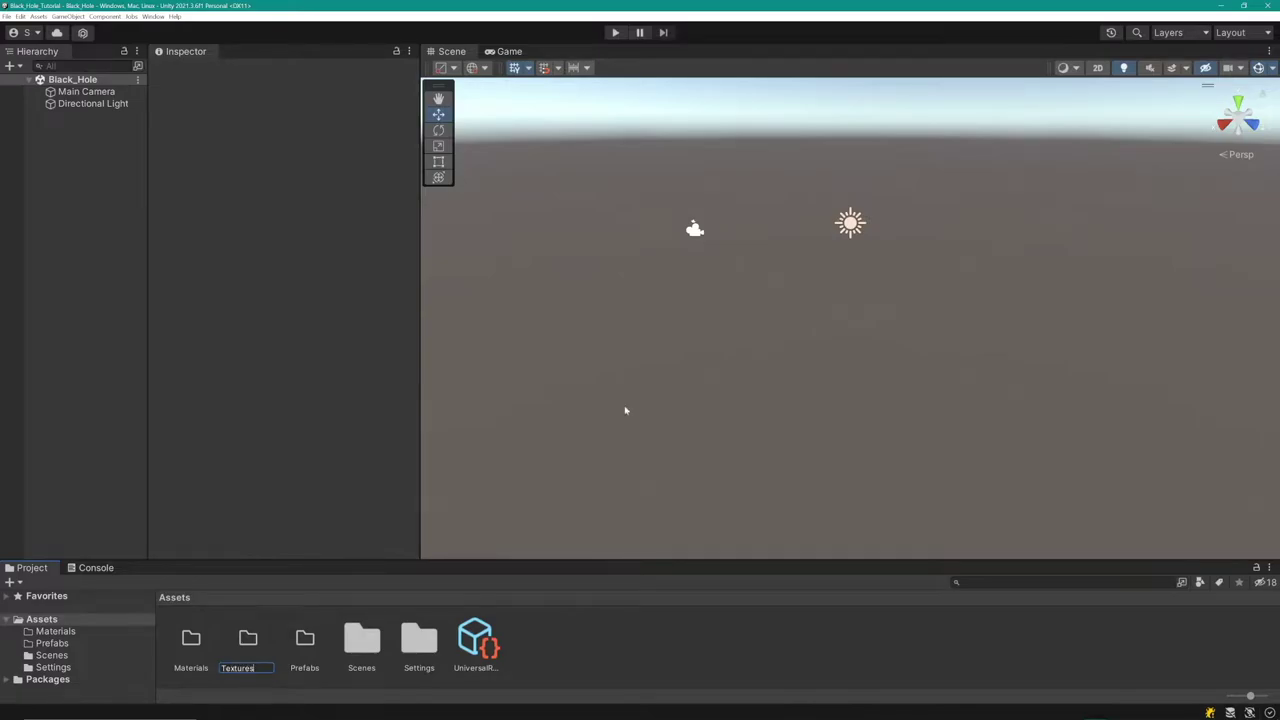
{"action": "key", "text": "Return"}
{"action": "right_click", "coordinate": [541, 643]}
{"action": "left_click", "coordinate": [726, 258]}
{"action": "type", "text": "Models"}
{"action": "key", "text": "Return"}
- Create a new material named Skybox inside the Materials folder
{"action": "double_click", "coordinate": [191, 640]}
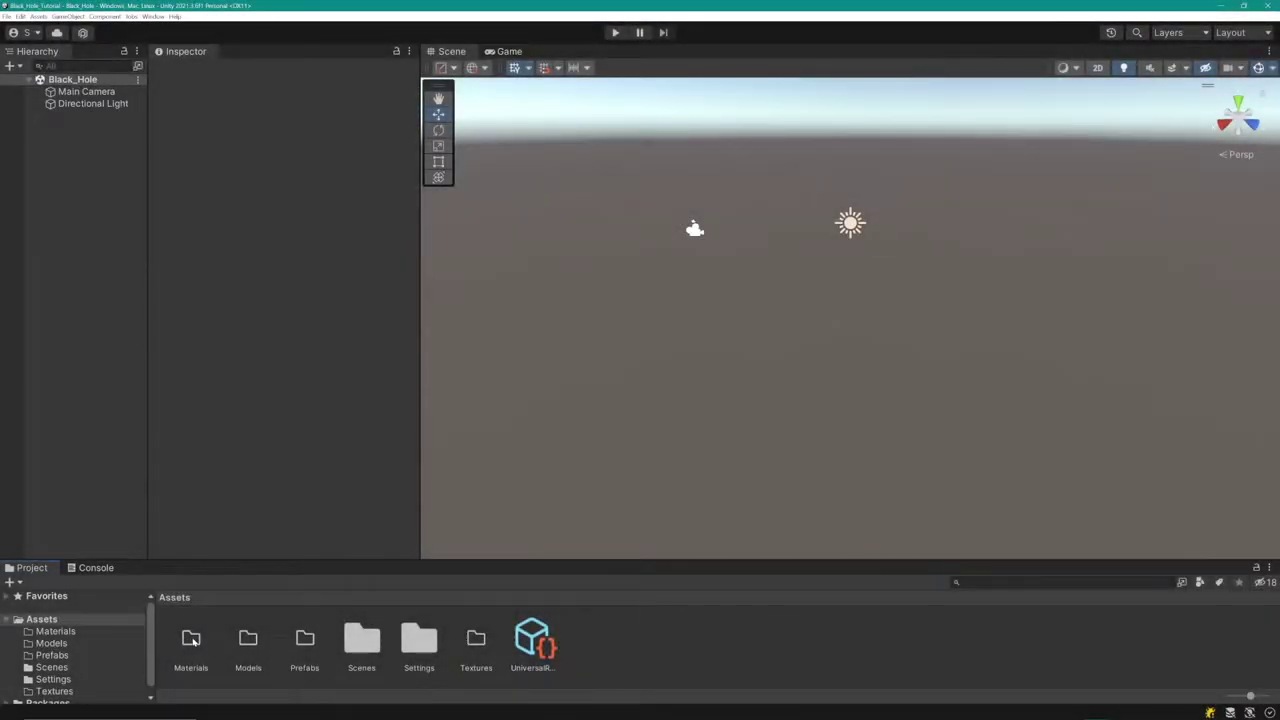
{"action": "double_click", "coordinate": [191, 640]}
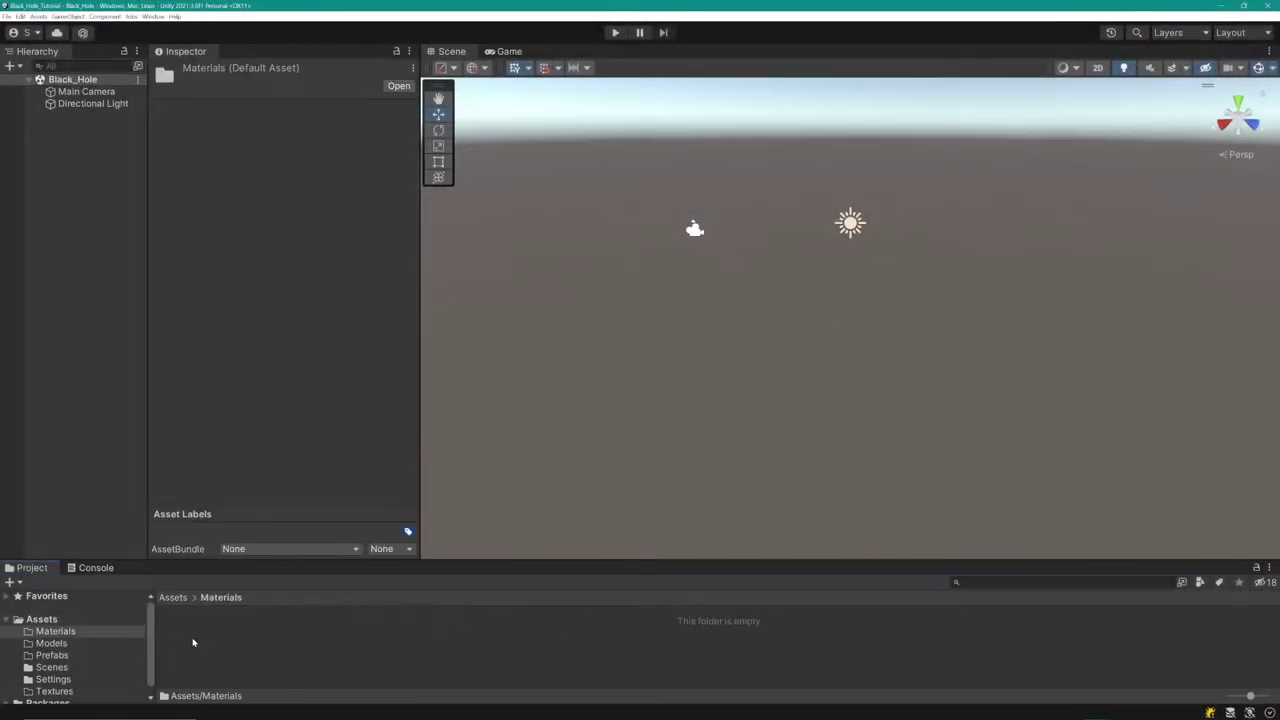
{"action": "right_click", "coordinate": [224, 643]}
{"action": "mouse_move", "coordinate": [320, 405]}
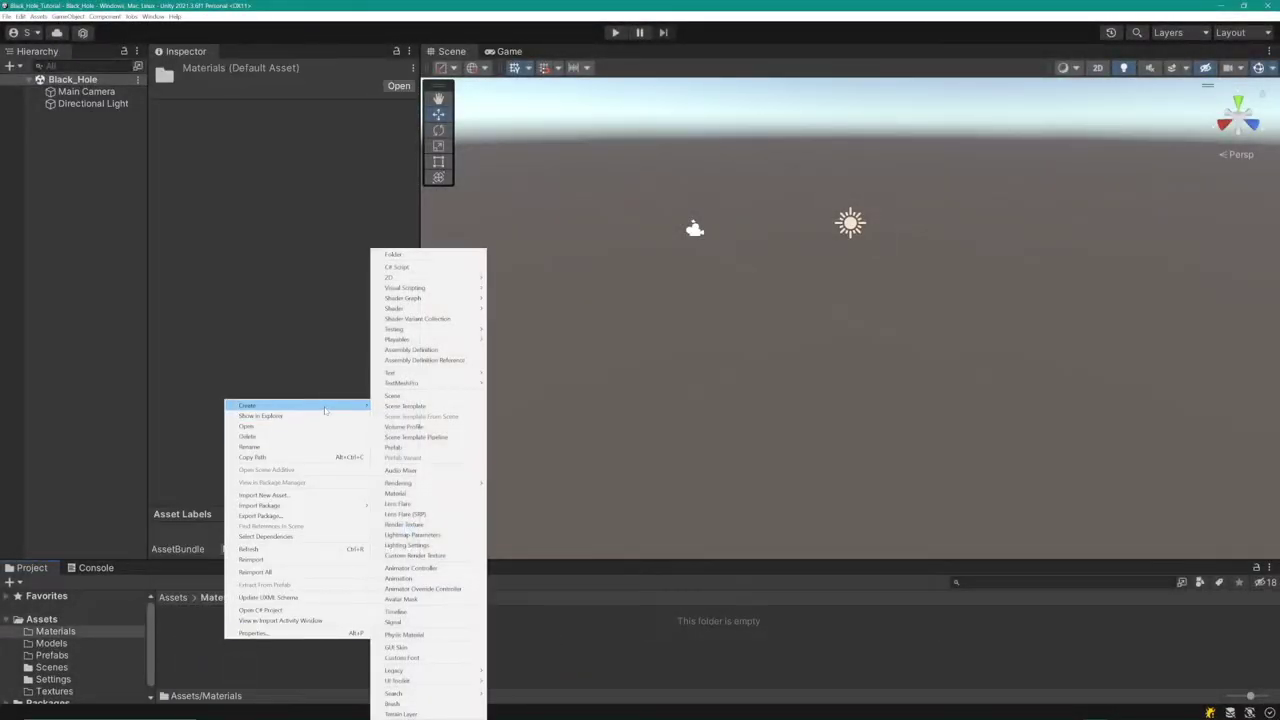
{"action": "left_click", "coordinate": [420, 494]}
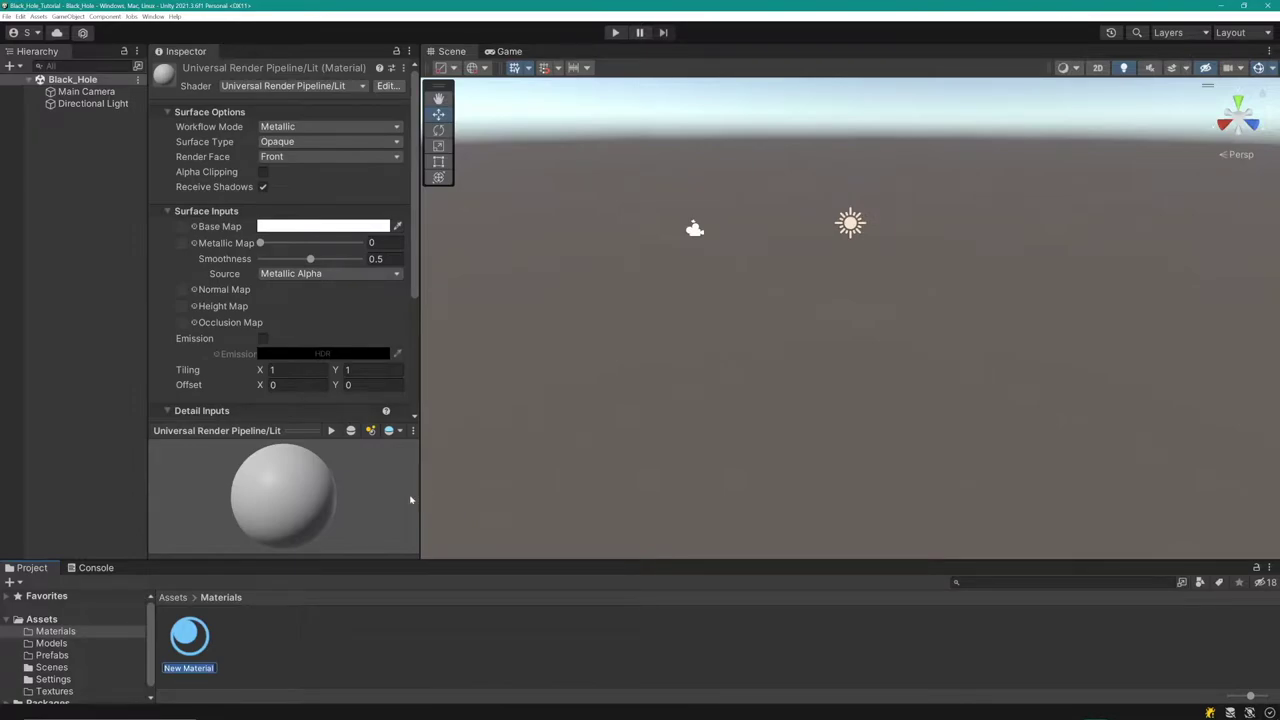
{"action": "type", "text": "Skybox"}
{"action": "key", "text": "Return"}
- Change the Skybox material's shader to Skybox/Procedural
{"action": "left_click", "coordinate": [362, 87]}
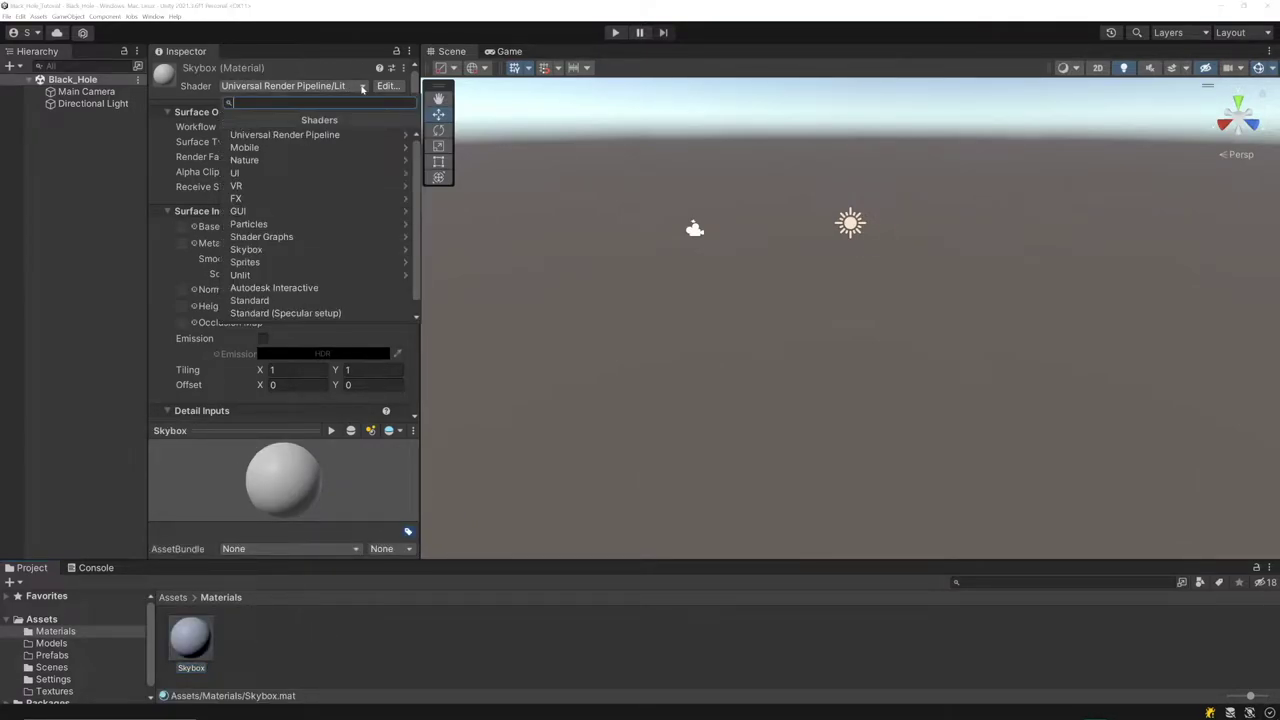
{"action": "left_click", "coordinate": [343, 250]}
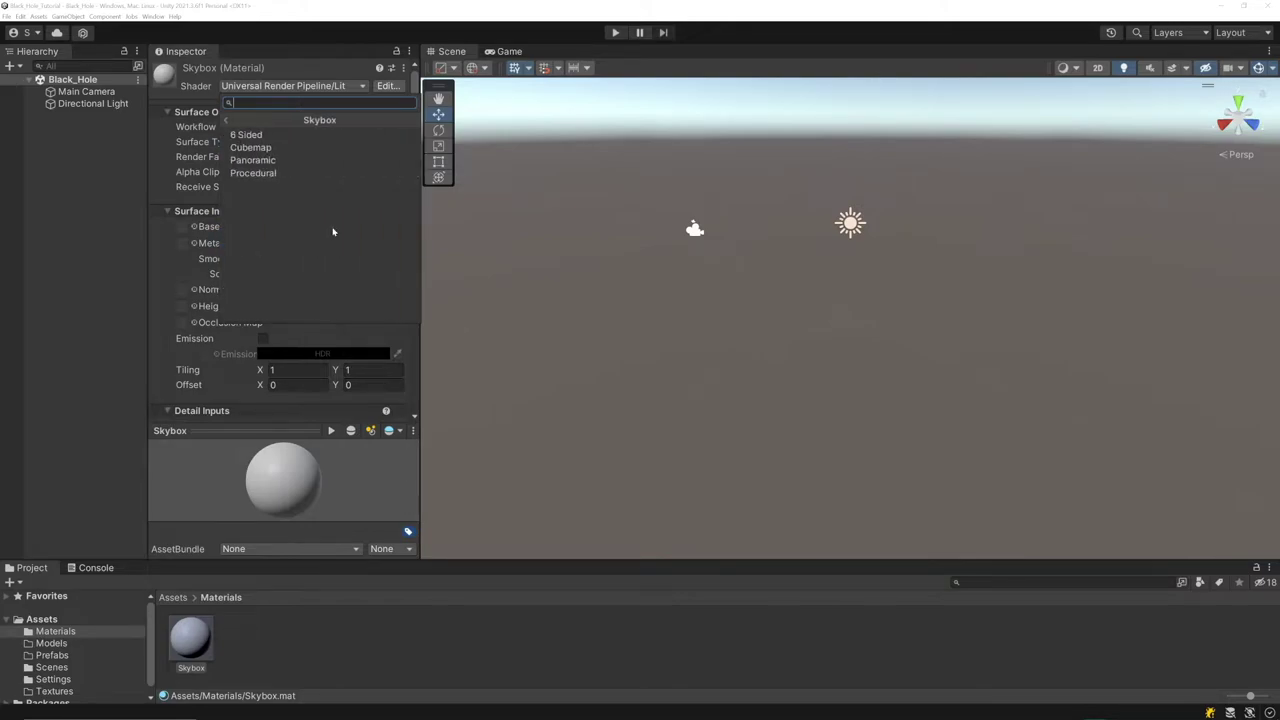
{"action": "left_click", "coordinate": [323, 172]}
- Set the Skybox material's sun to None, its sun size to 0 and its atmosphere thickness to 4.35
{"action": "left_click", "coordinate": [331, 111]}
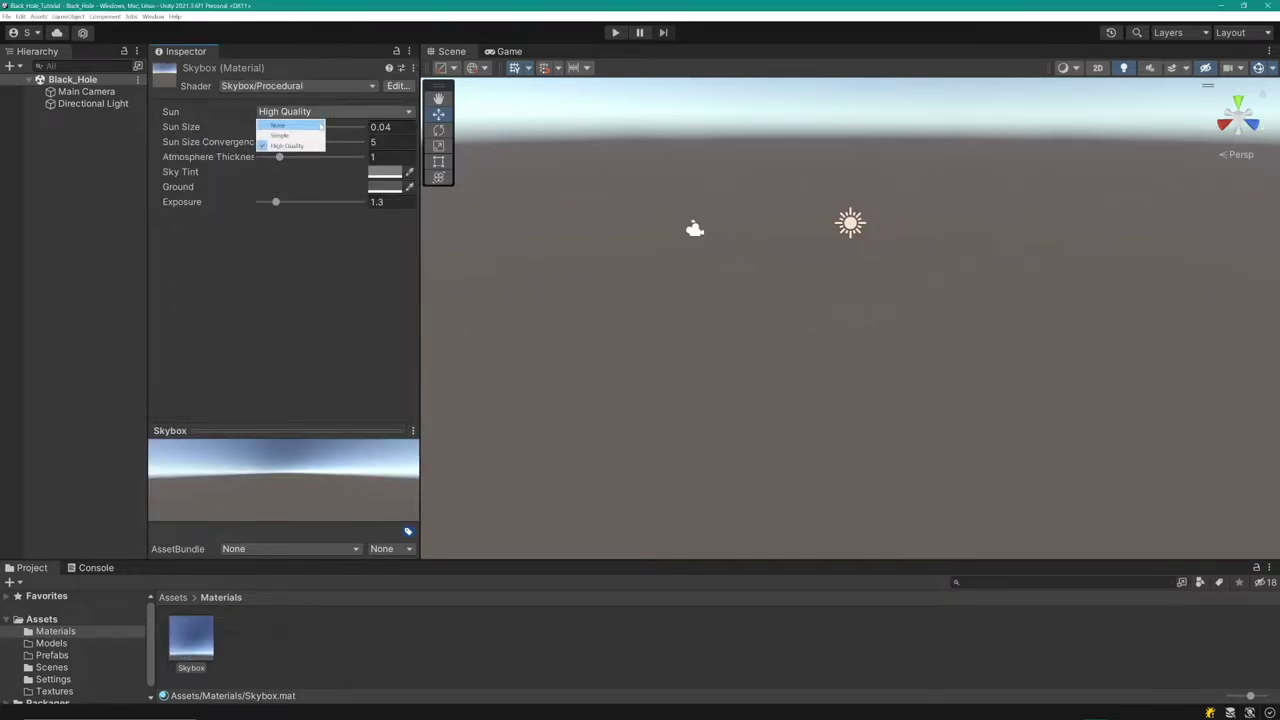
{"action": "left_click", "coordinate": [320, 126]}
{"action": "left_click_drag", "start_coordinate": [264, 127], "coordinate": [240, 130]}
{"action": "key", "text": "Tab"}
{"action": "type", "text": "4.35"}
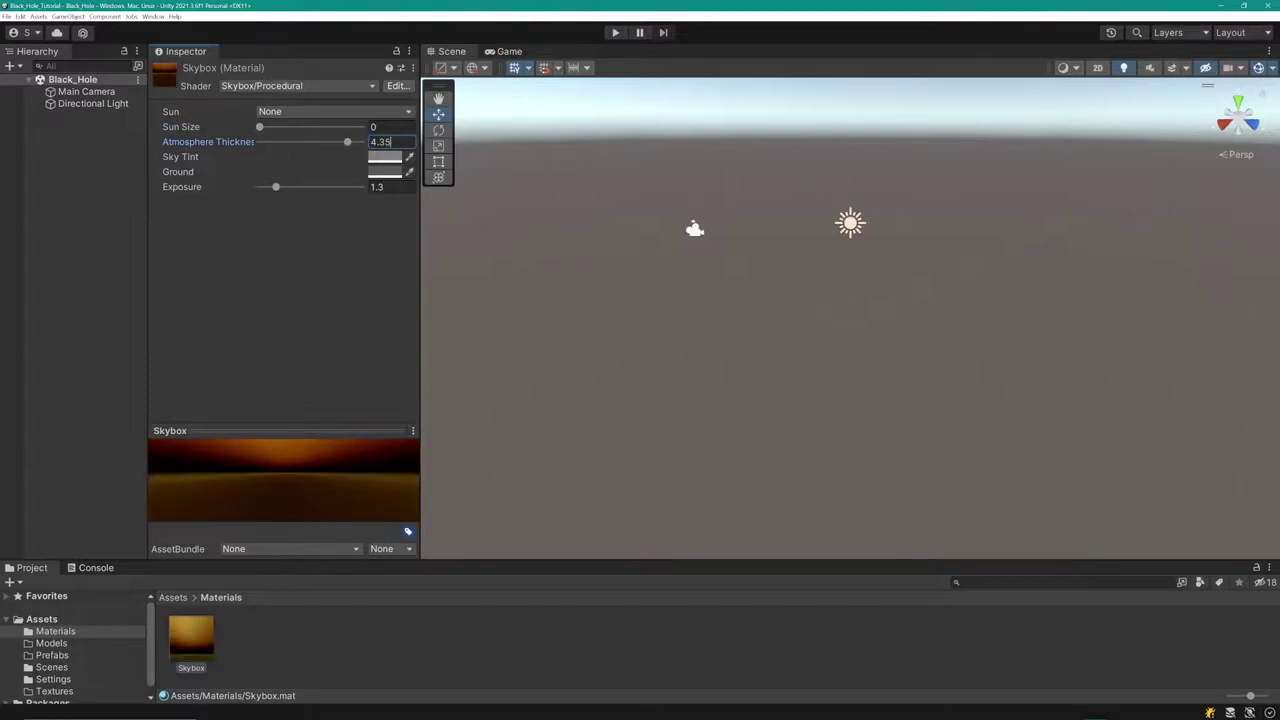
- Set the Skybox material's sky tint to bright green 56EC39 and its ground colour to dark blue 0C0A3A
{"action": "left_click", "coordinate": [385, 157]}
{"action": "left_click", "coordinate": [451, 207]}
{"action": "left_click", "coordinate": [495, 242]}
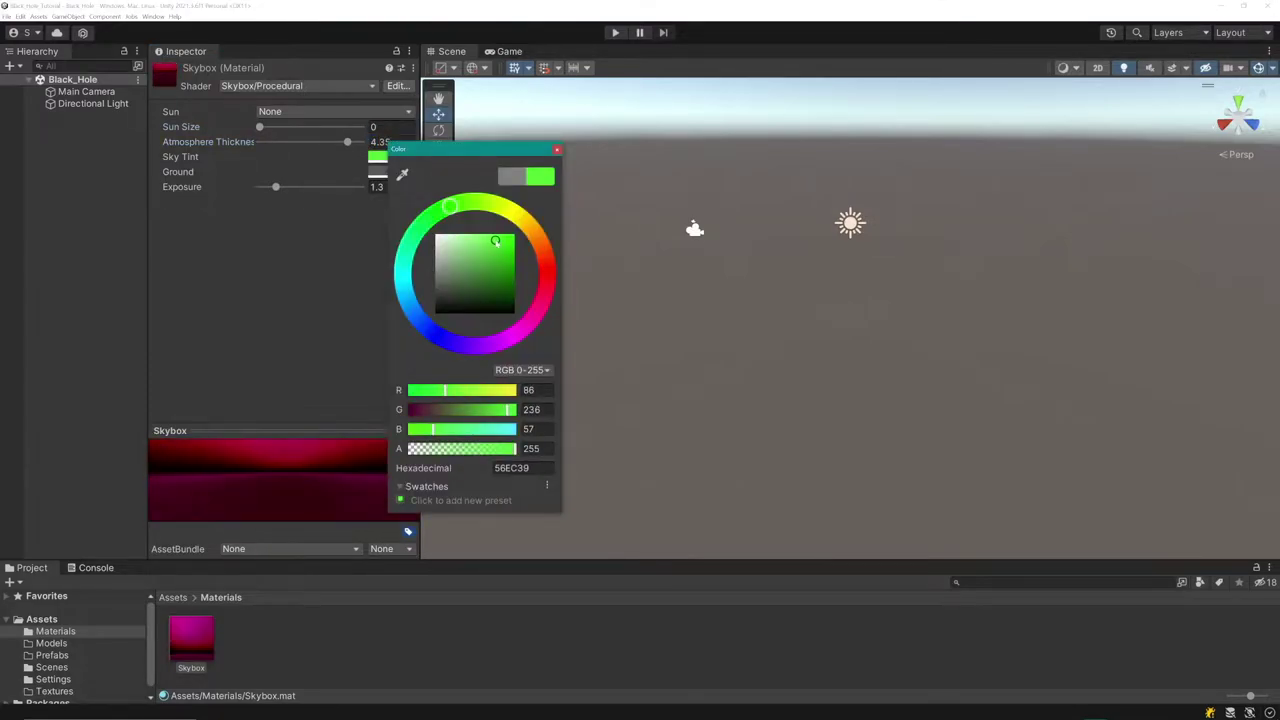
{"action": "left_click_drag", "start_coordinate": [495, 288], "coordinate": [499, 310]}
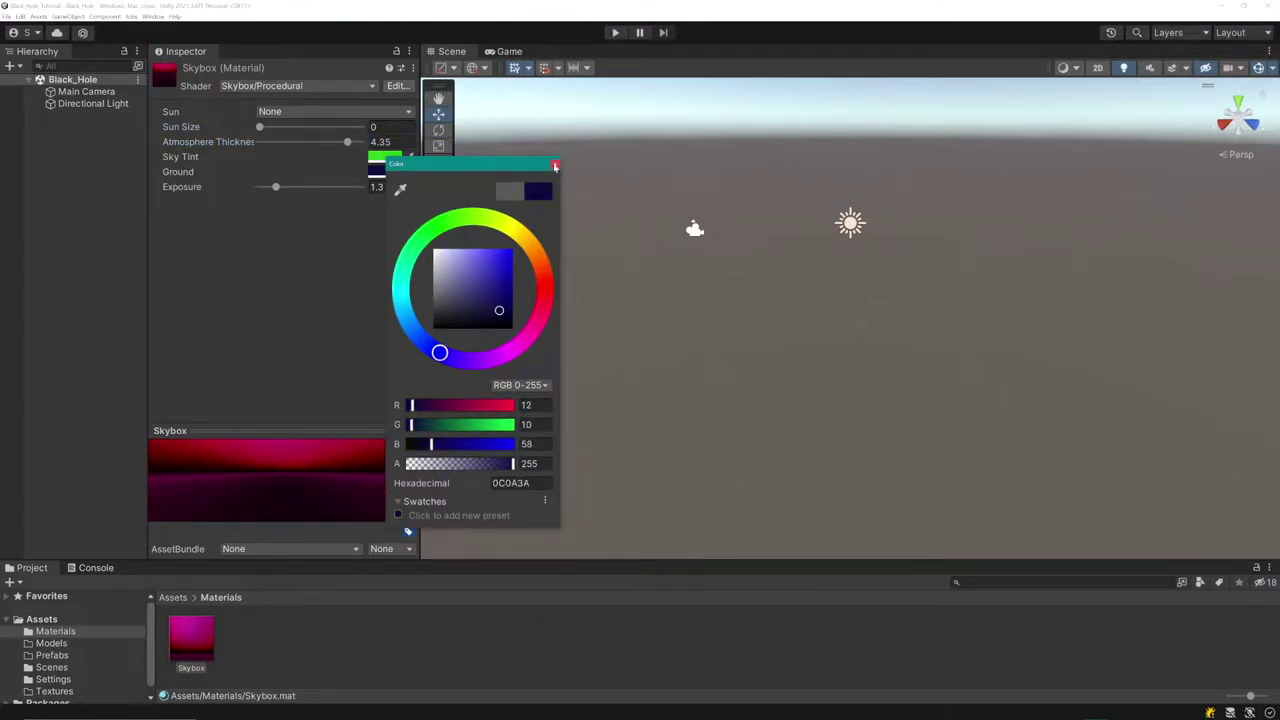
{"action": "left_click", "coordinate": [555, 167]}
- Set the Skybox material's exposure to 0.35 and apply the material as the scene's skybox
{"action": "left_click", "coordinate": [380, 187]}
{"action": "type", "text": "0.35"}
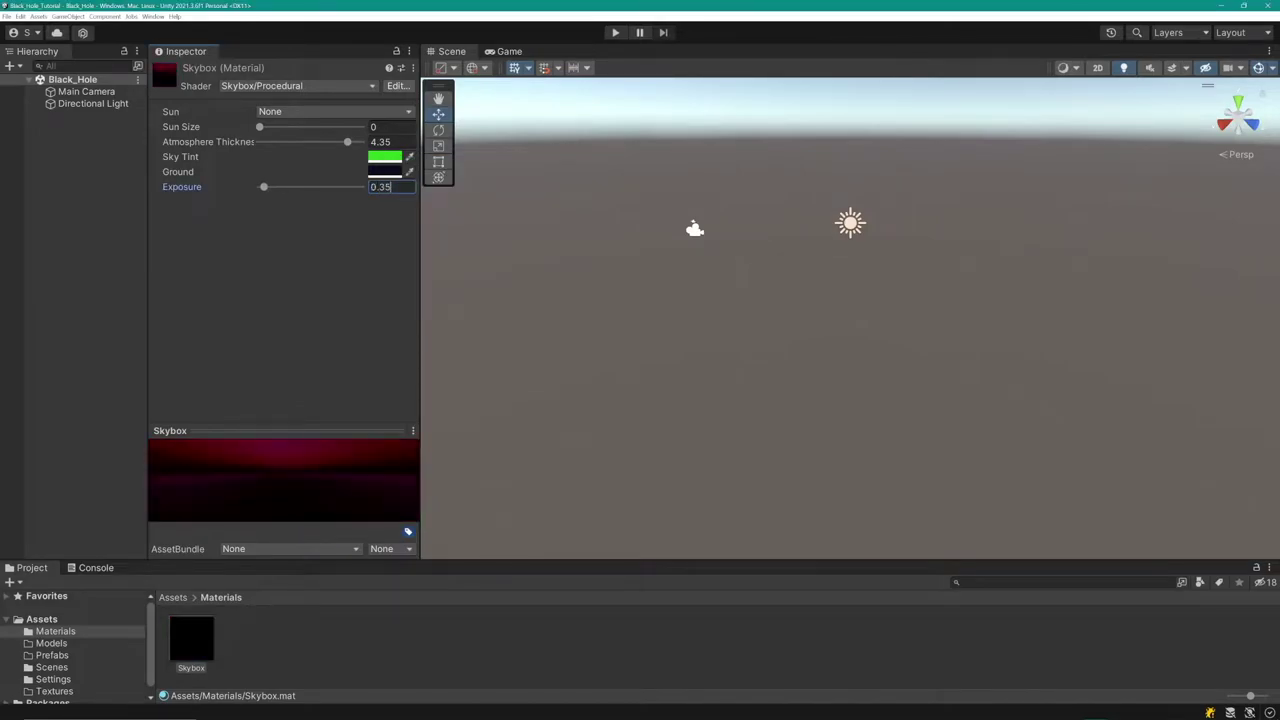
{"action": "left_click_drag", "start_coordinate": [200, 640], "coordinate": [547, 354]}
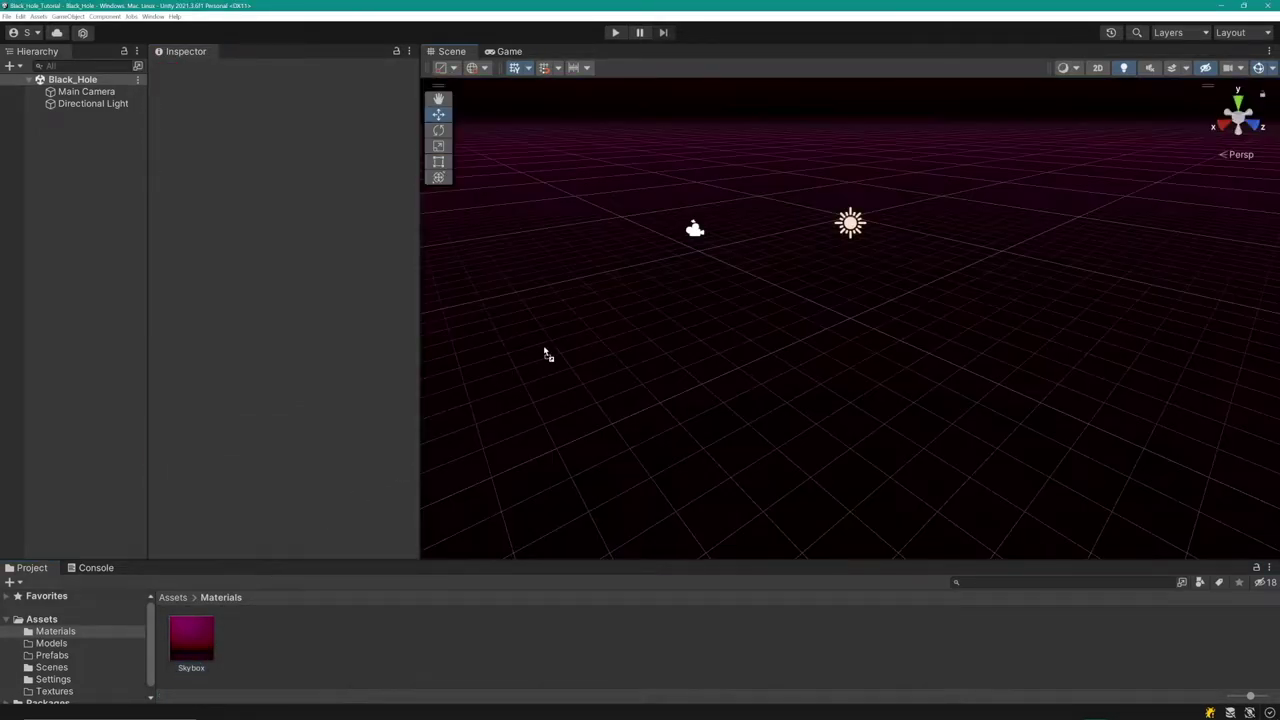
{"action": "right_click_drag", "start_coordinate": [618, 184], "coordinate": [813, 217]}
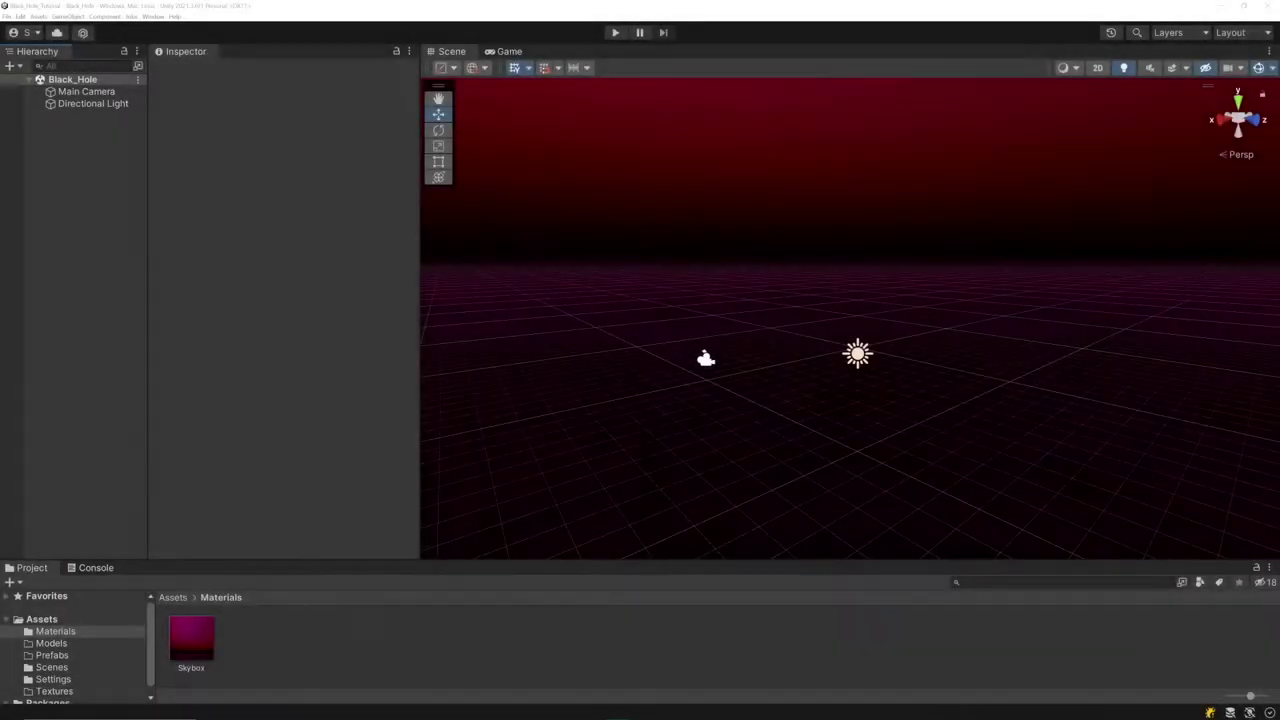
- Add a Global Volume to the scene and name it Post_Processing_Volume
{"action": "right_click", "coordinate": [56, 184]}
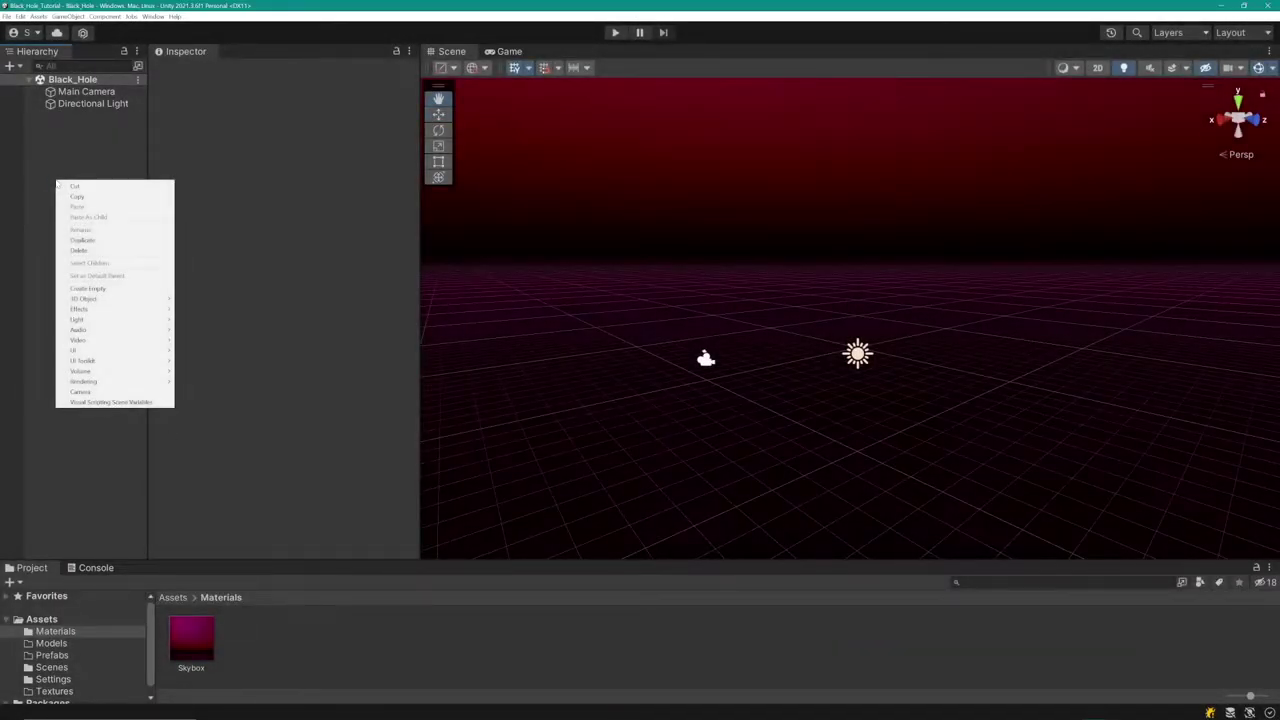
{"action": "mouse_move", "coordinate": [125, 376]}
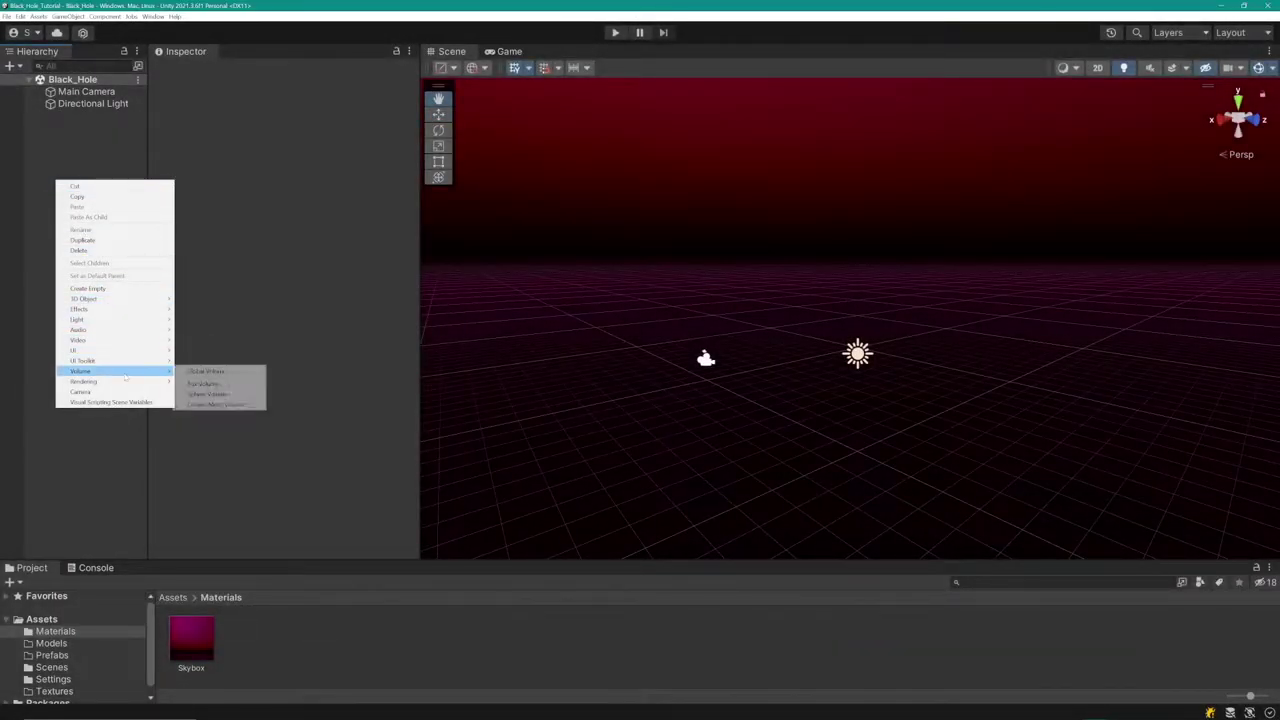
{"action": "left_click", "coordinate": [193, 372]}
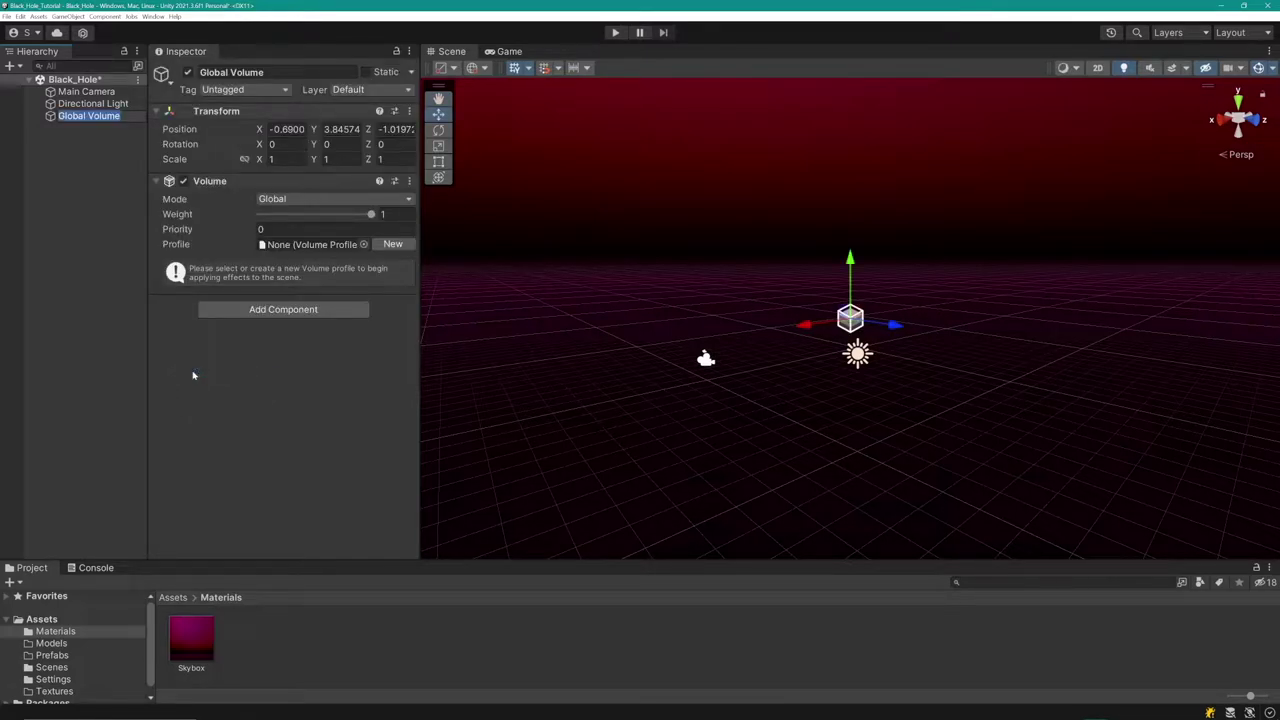
{"action": "type", "text": "Pos"}
{"action": "type", "text": "t_Processing_Volume"}
{"action": "key", "text": "Return"}
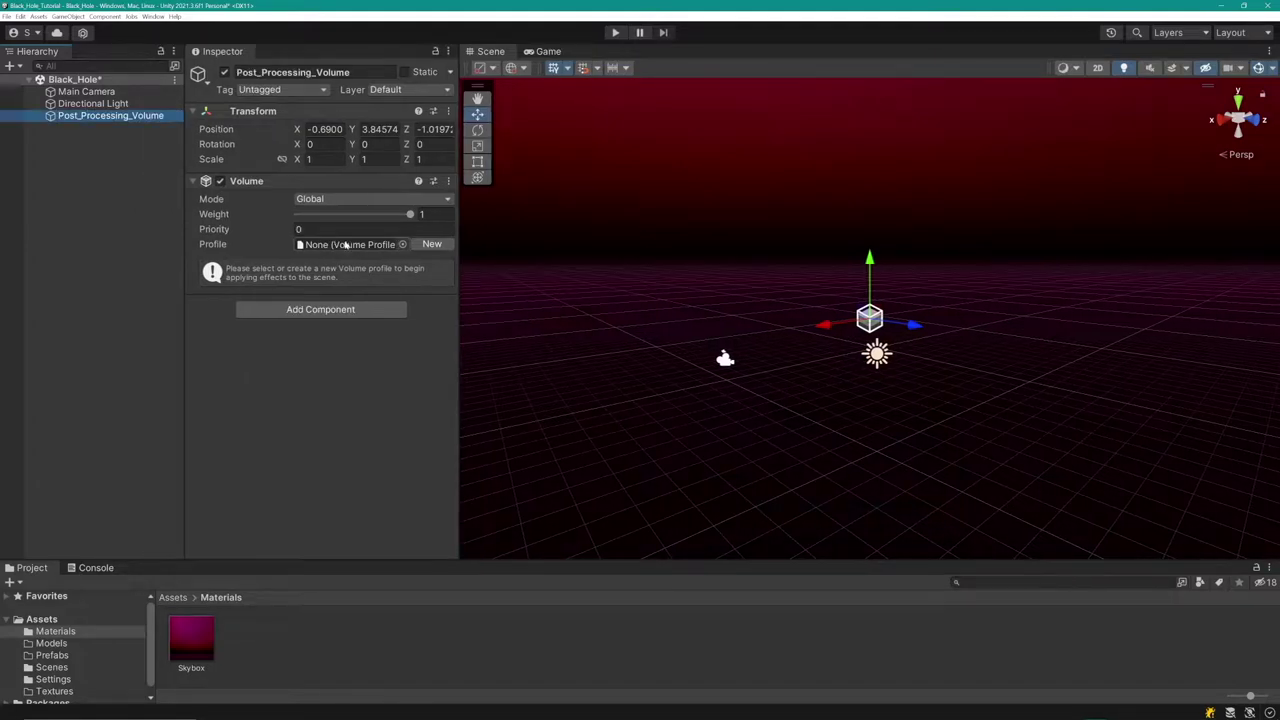
- Create a new volume profile for Post_Processing_Volume and rename its asset as Post_Processing_Volume_Profile
{"action": "left_click", "coordinate": [422, 245]}
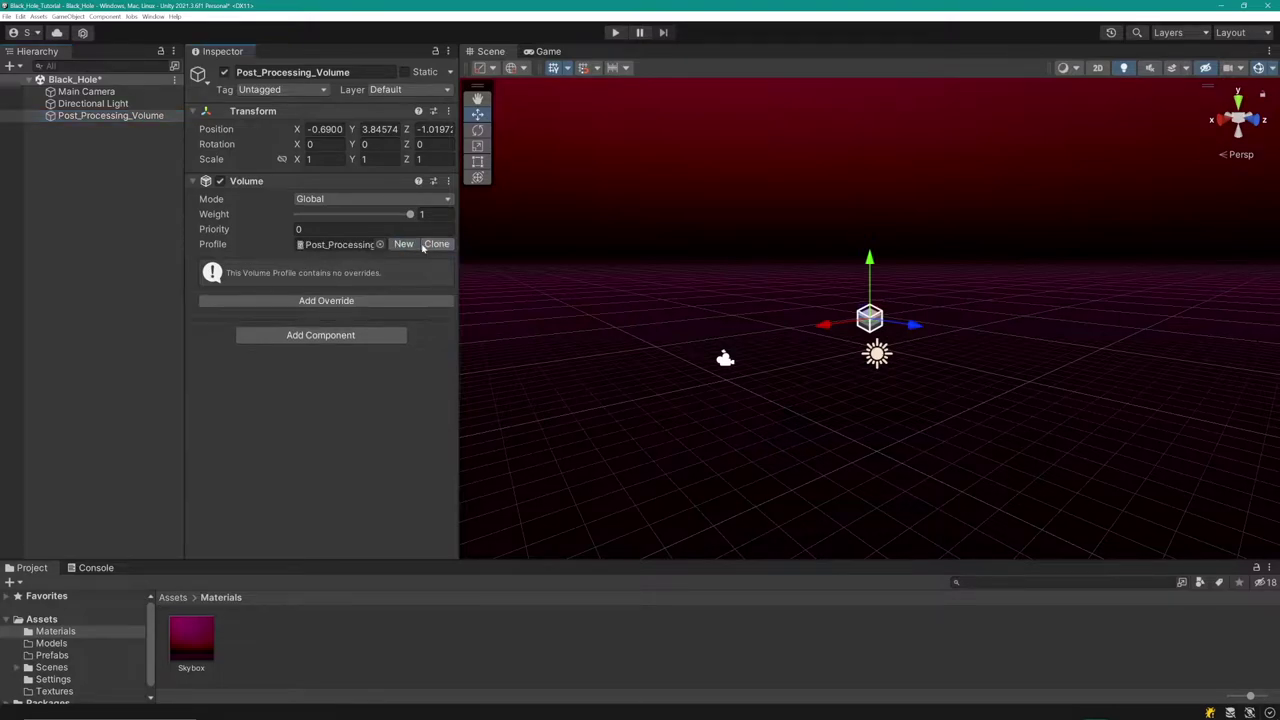
{"action": "left_click", "coordinate": [350, 246]}
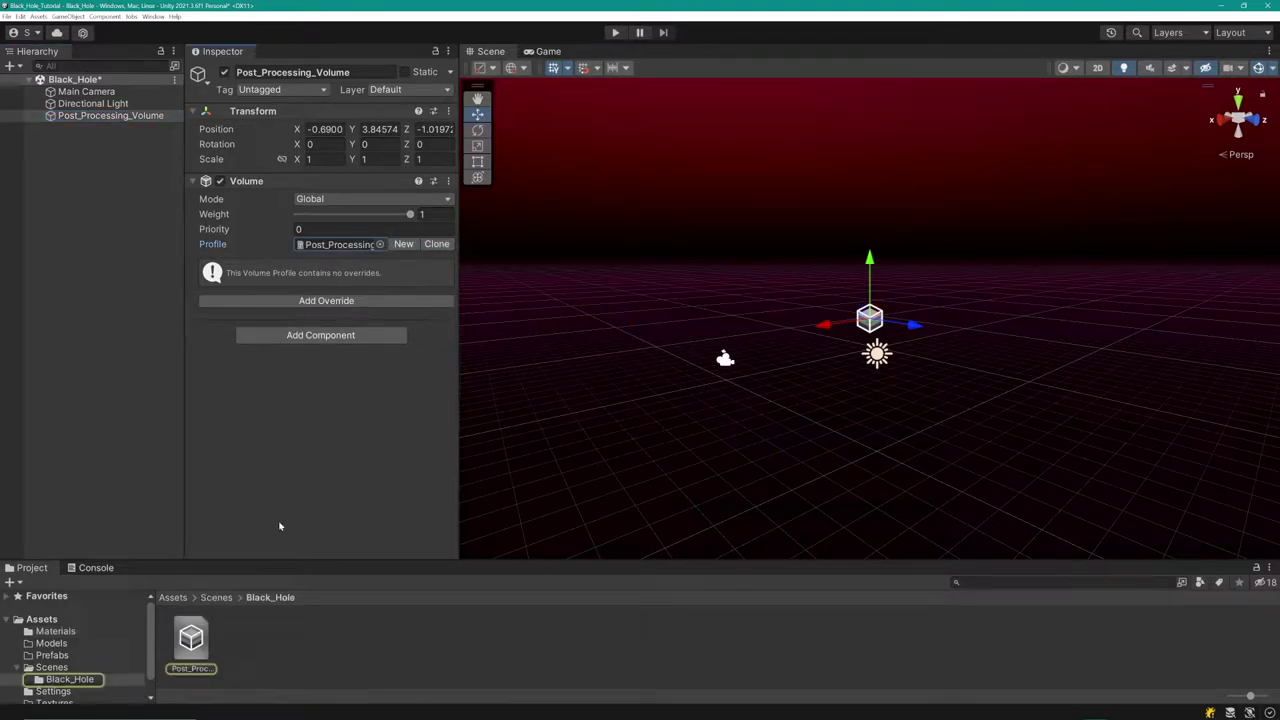
{"action": "left_click", "coordinate": [212, 667]}
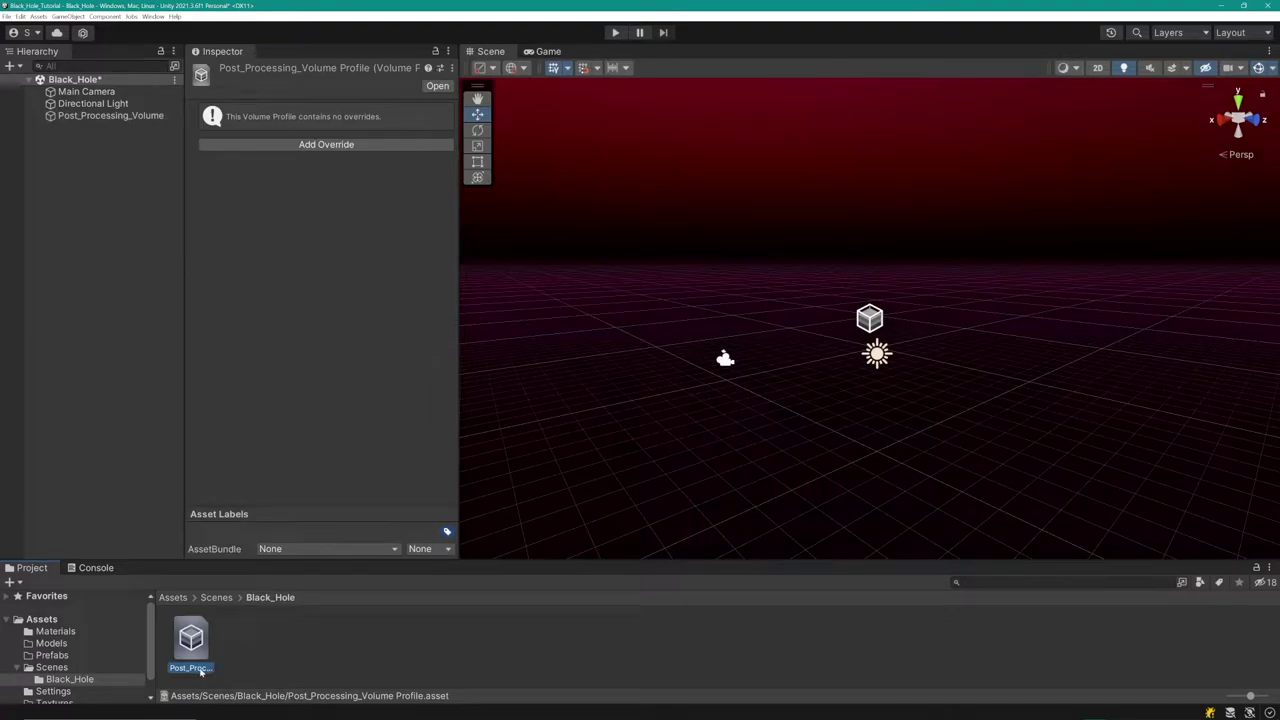
{"action": "left_click", "coordinate": [202, 668]}
{"action": "left_click", "coordinate": [191, 668]}
{"action": "key", "text": "BackSpace"}
{"action": "type", "text": "_"}
{"action": "key", "text": "Return"}
- Enable Post Processing in the Main Camera's rendering settings
{"action": "left_click", "coordinate": [122, 115]}
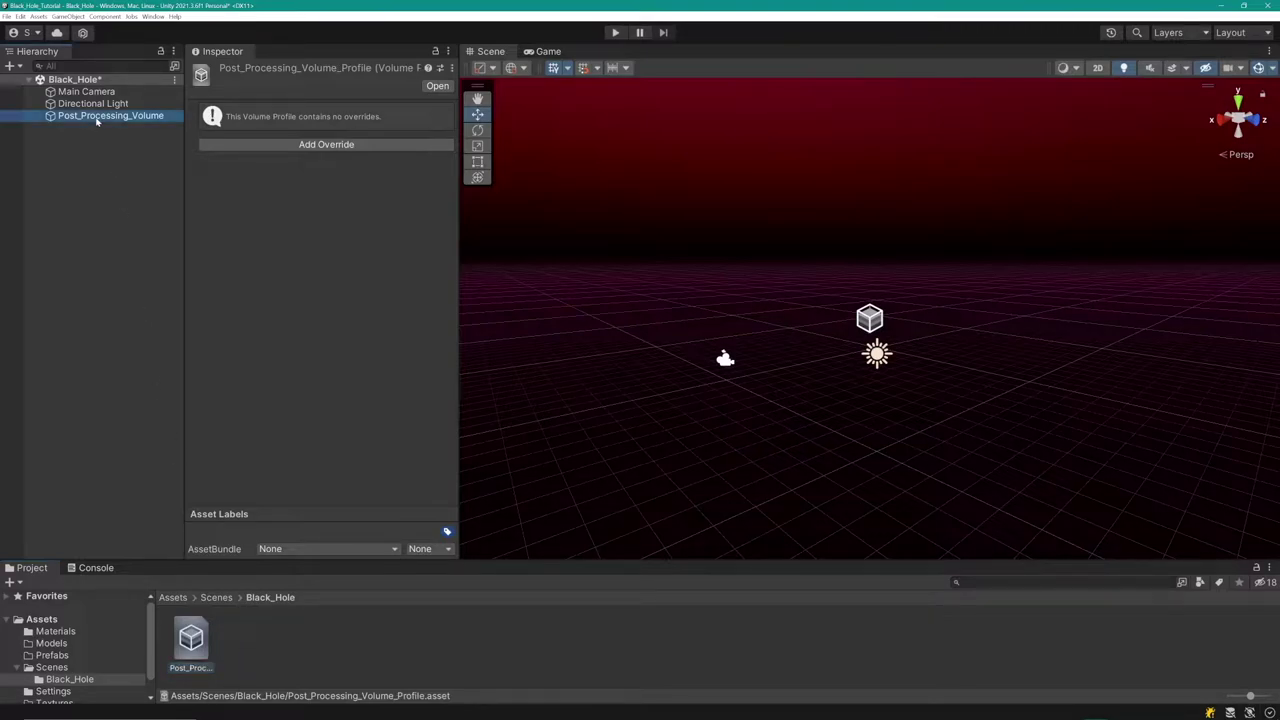
{"action": "left_click", "coordinate": [143, 92]}
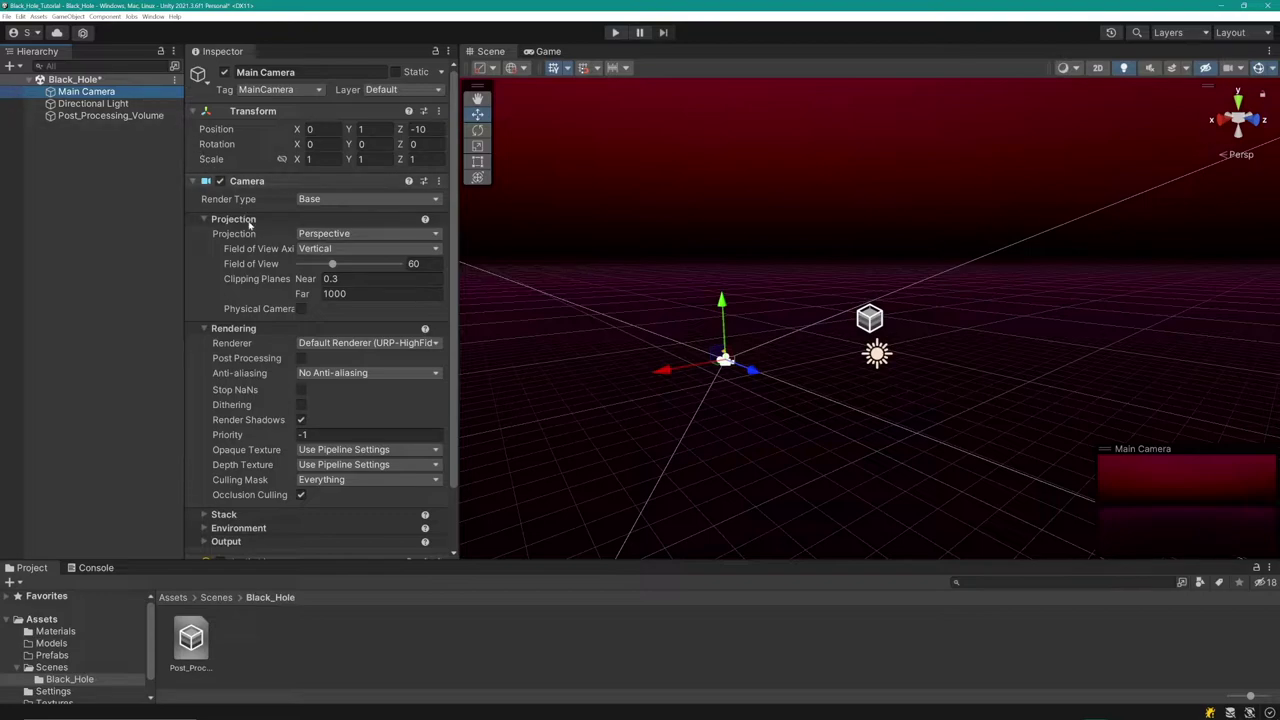
{"action": "left_click", "coordinate": [301, 359]}
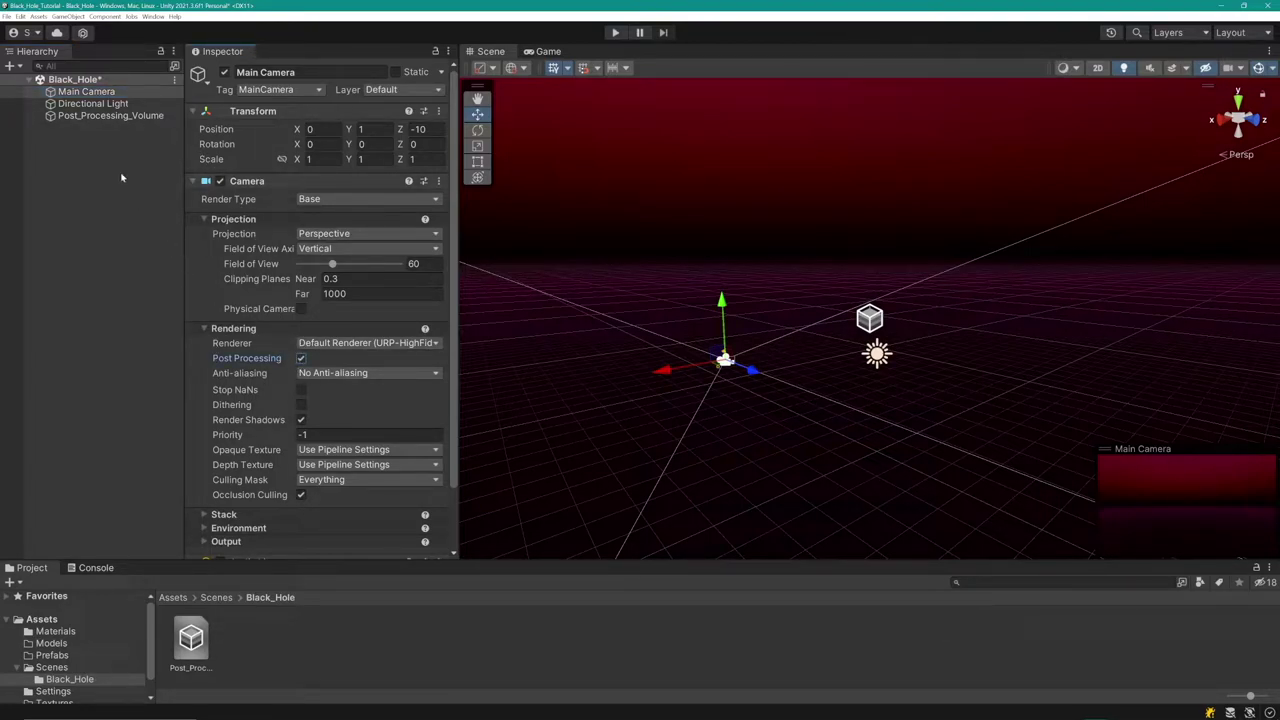
- Add a Bloom override to Post_Processing_Volume
{"action": "left_click", "coordinate": [89, 118]}
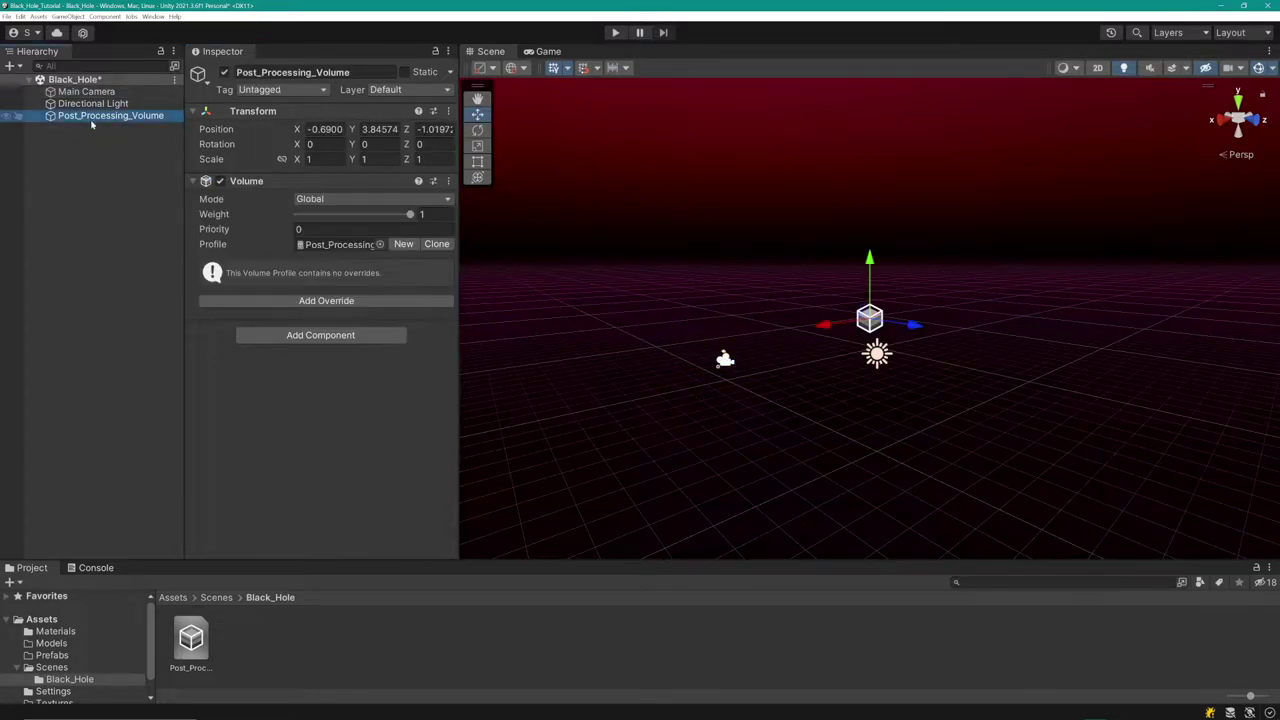
{"action": "left_click", "coordinate": [326, 304]}
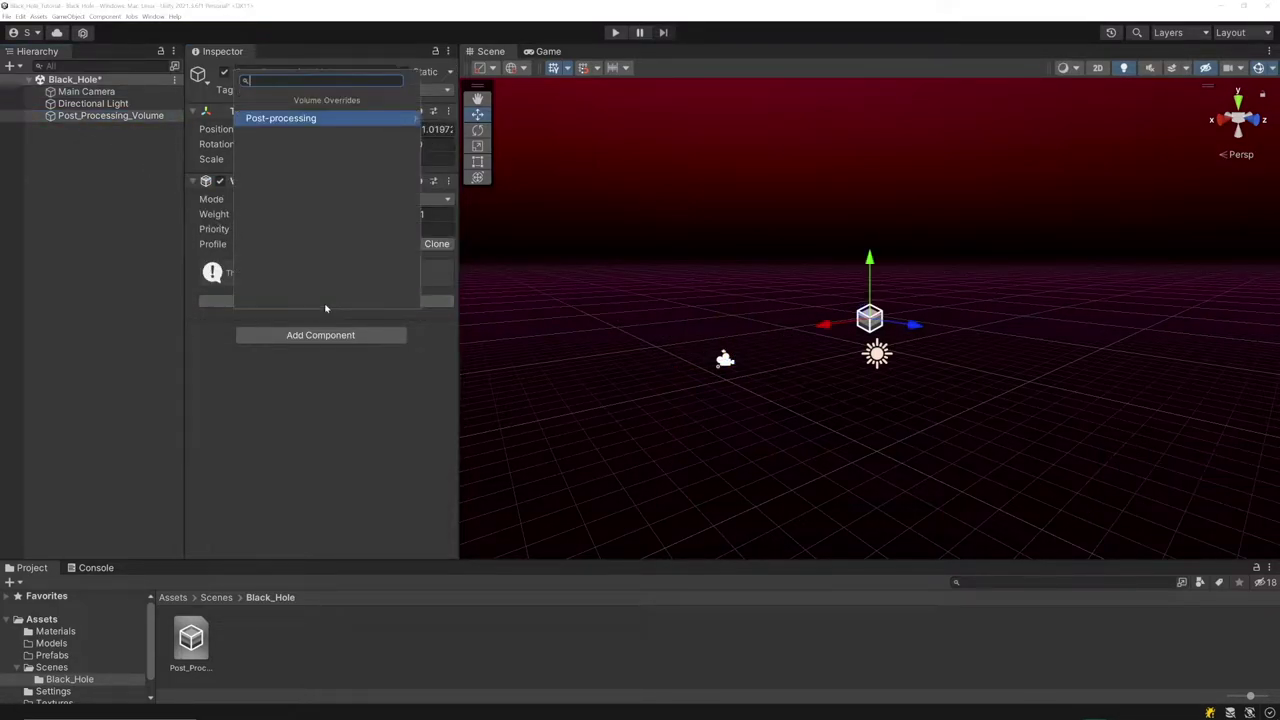
{"action": "left_click", "coordinate": [297, 119]}
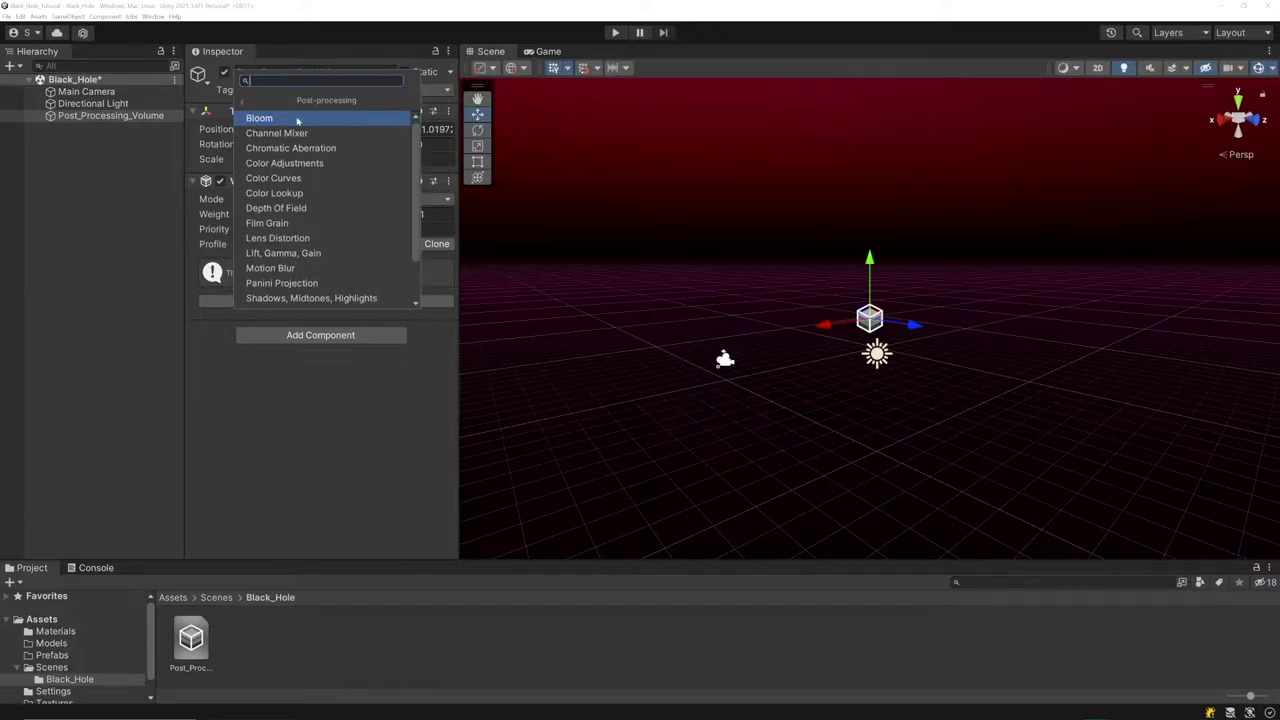
{"action": "left_click", "coordinate": [297, 119]}
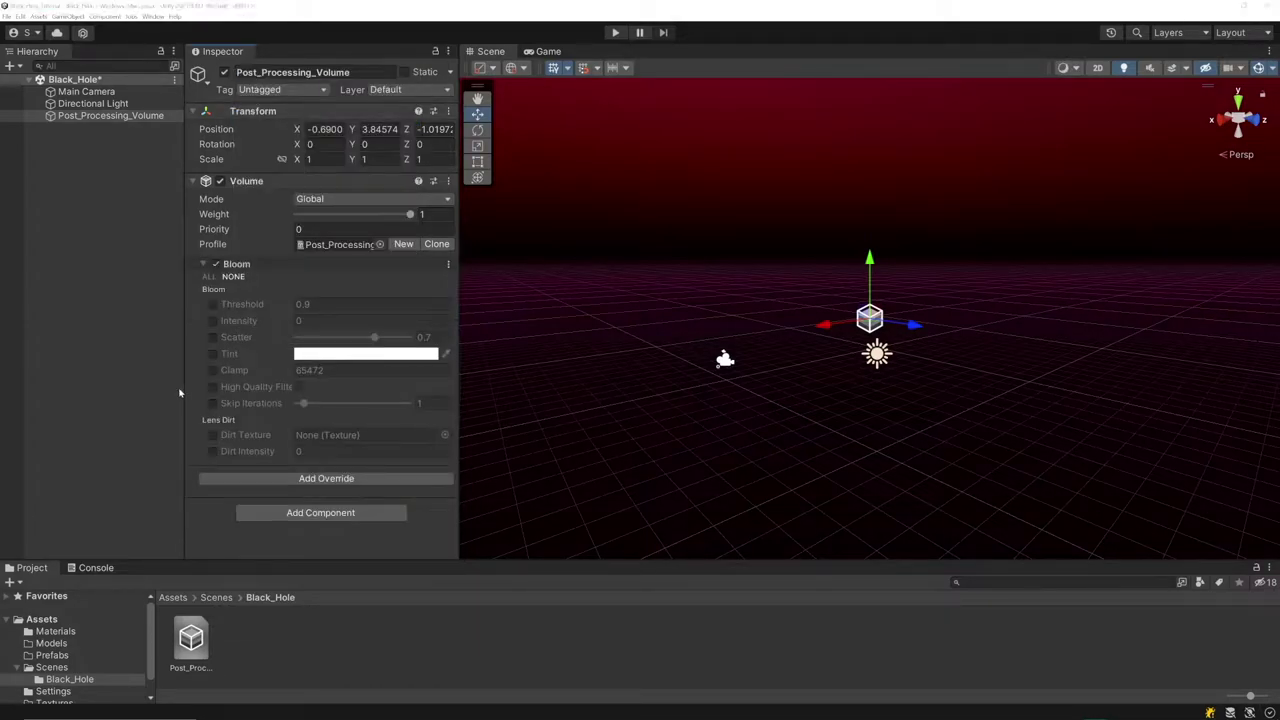
- Enable the Bloom threshold and intensity, setting threshold to 0.36 and intensity to 1.22
{"action": "left_click", "coordinate": [212, 304]}
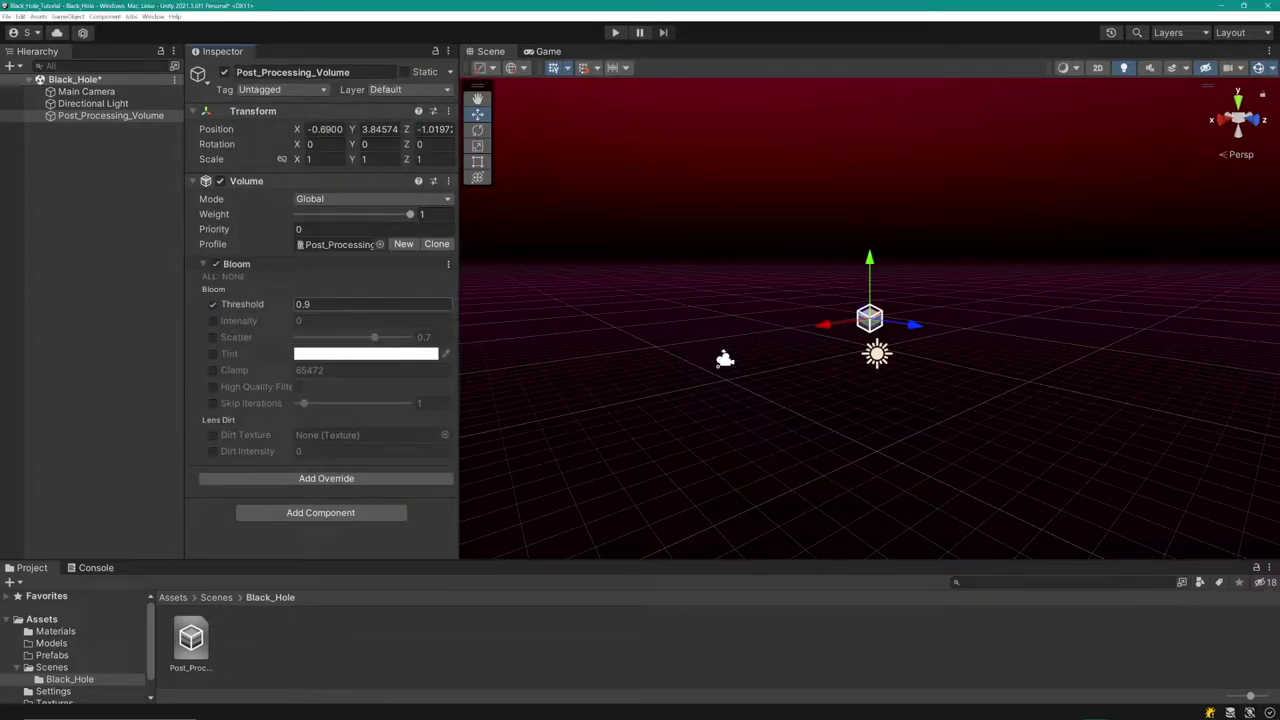
{"action": "left_click", "coordinate": [310, 304]}
{"action": "type", "text": "0."}
{"action": "left_click", "coordinate": [212, 320]}
{"action": "left_click", "coordinate": [300, 320]}
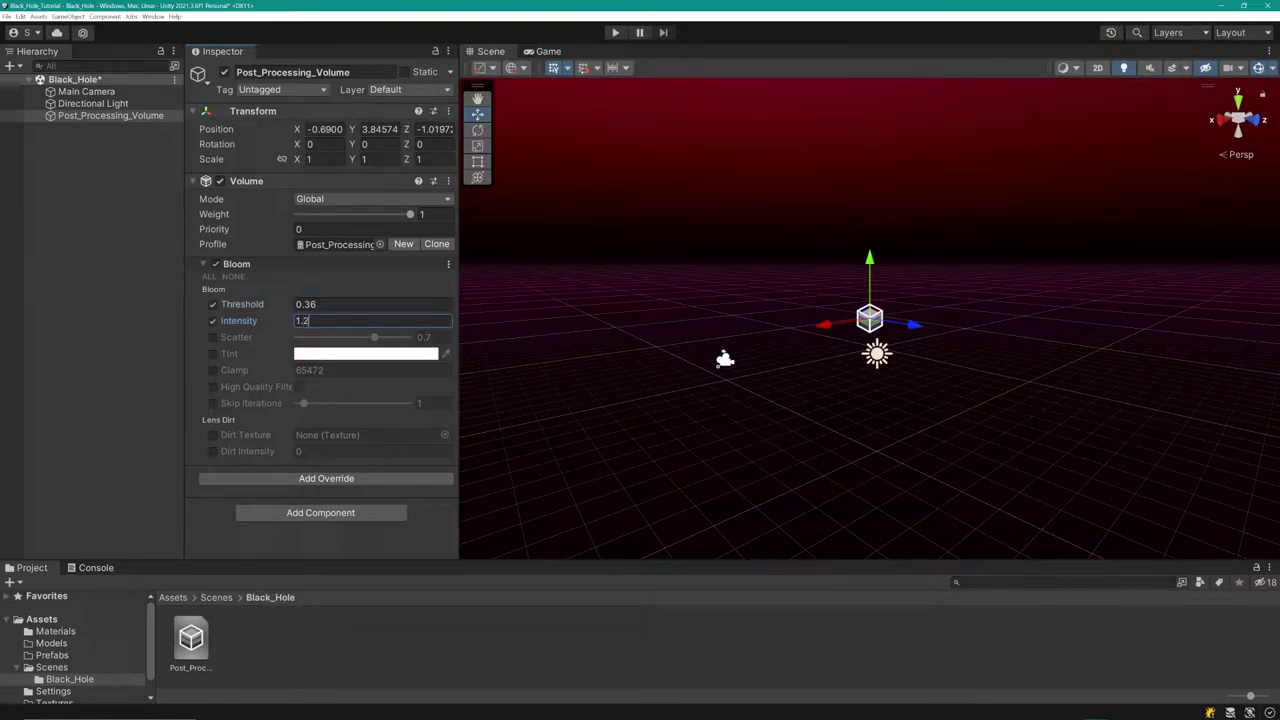
- Add a 3D plane to the scene and reset its transform to the origin
{"action": "left_click", "coordinate": [63, 174]}
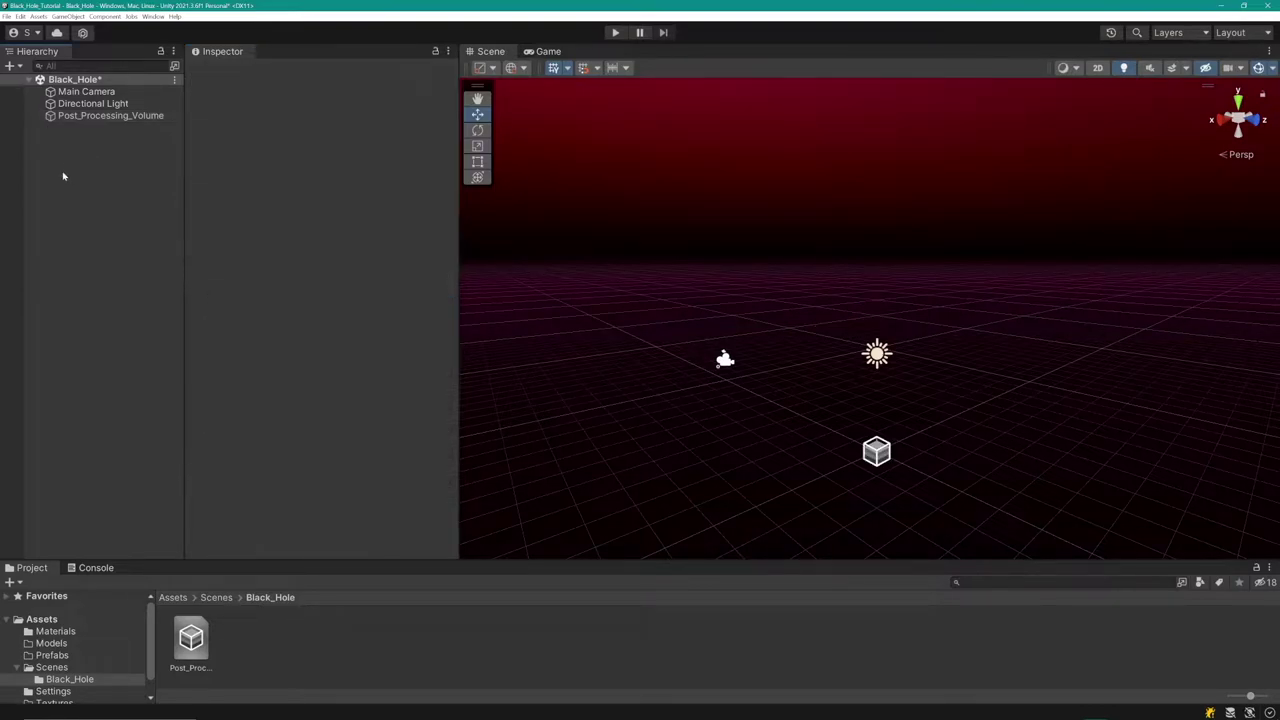
{"action": "right_click", "coordinate": [63, 174]}
{"action": "mouse_move", "coordinate": [173, 291]}
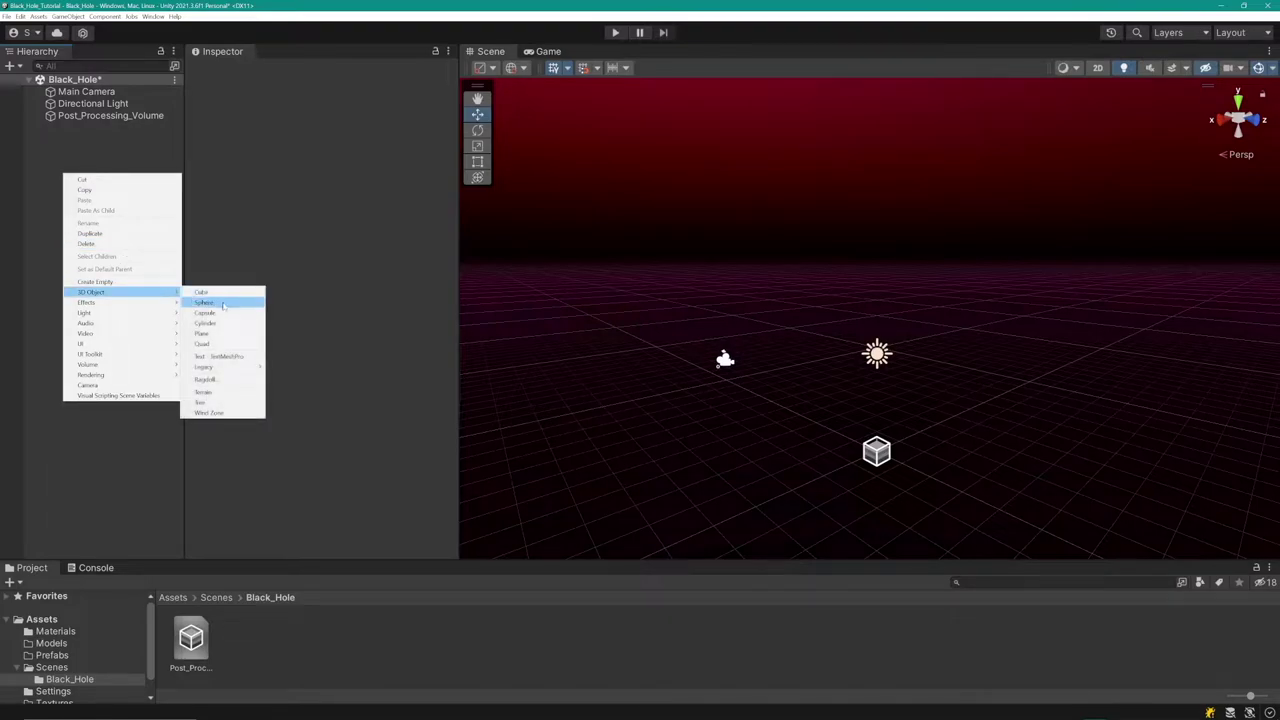
{"action": "left_click", "coordinate": [228, 334]}
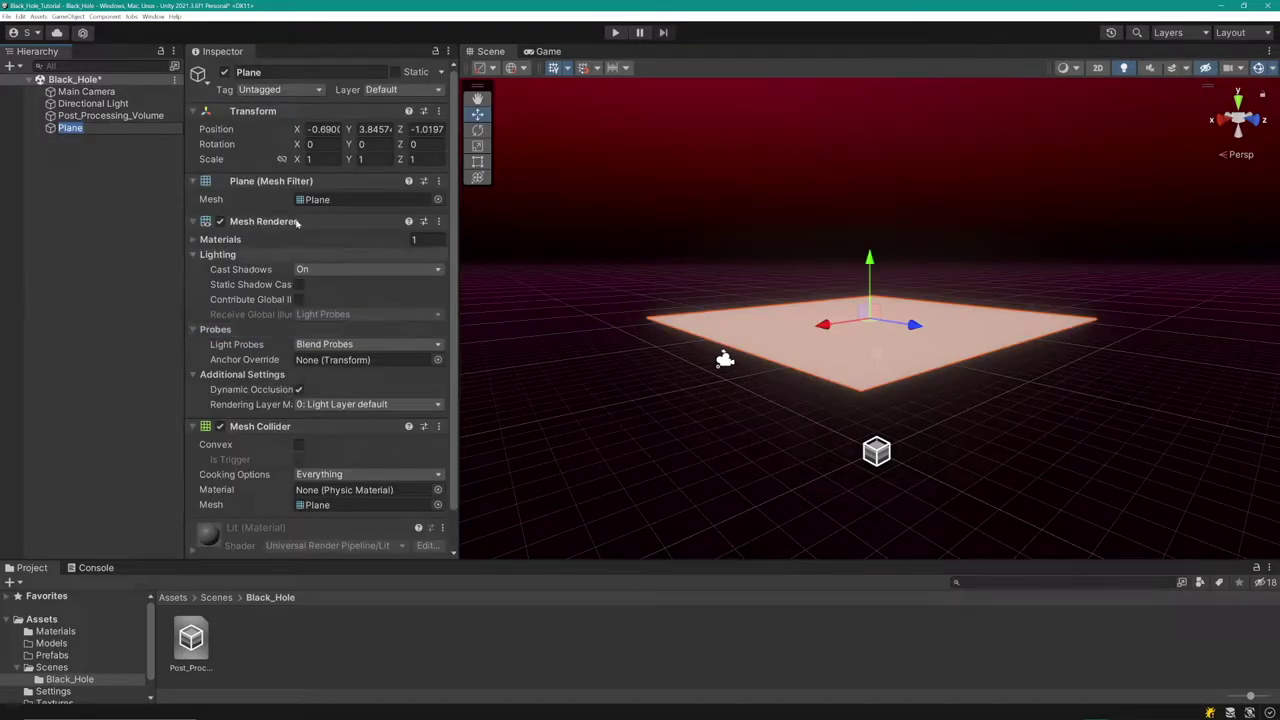
{"action": "left_click", "coordinate": [438, 111]}
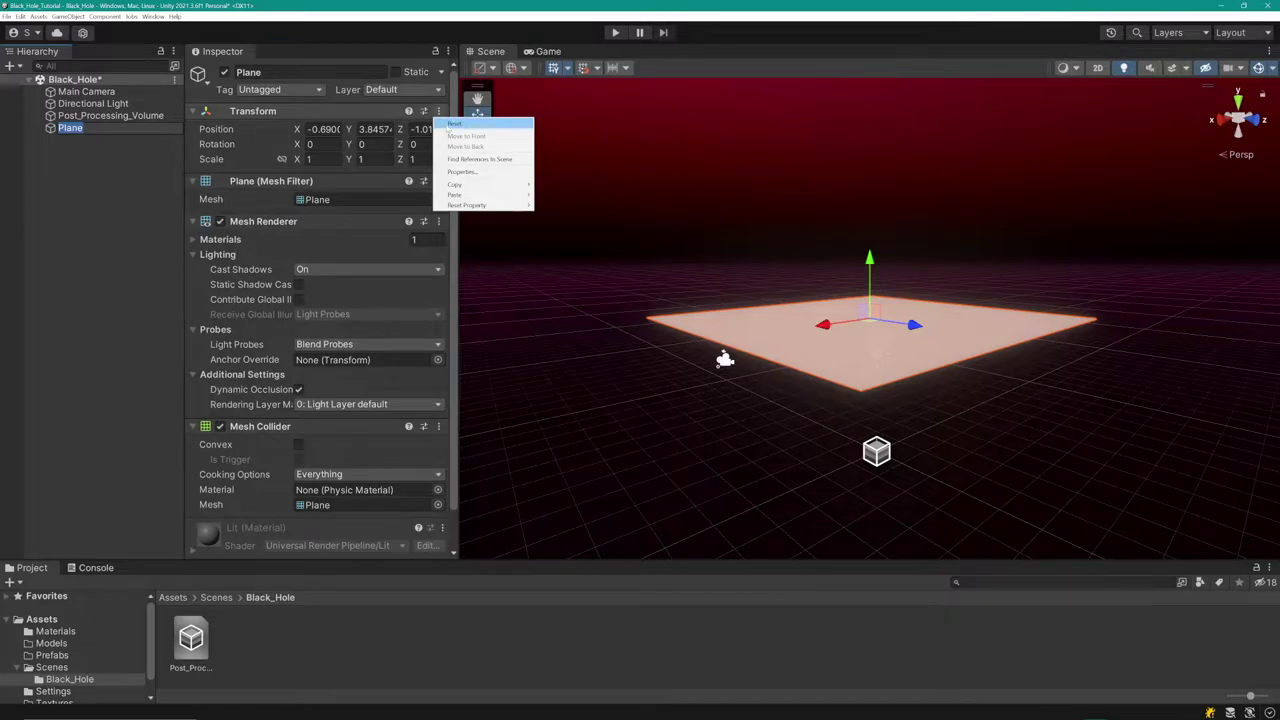
{"action": "left_click", "coordinate": [452, 124]}
- Add a point light to the scene and raise it above the plane to a Y position of 0.56
{"action": "left_click", "coordinate": [89, 177]}
{"action": "right_click", "coordinate": [70, 172]}
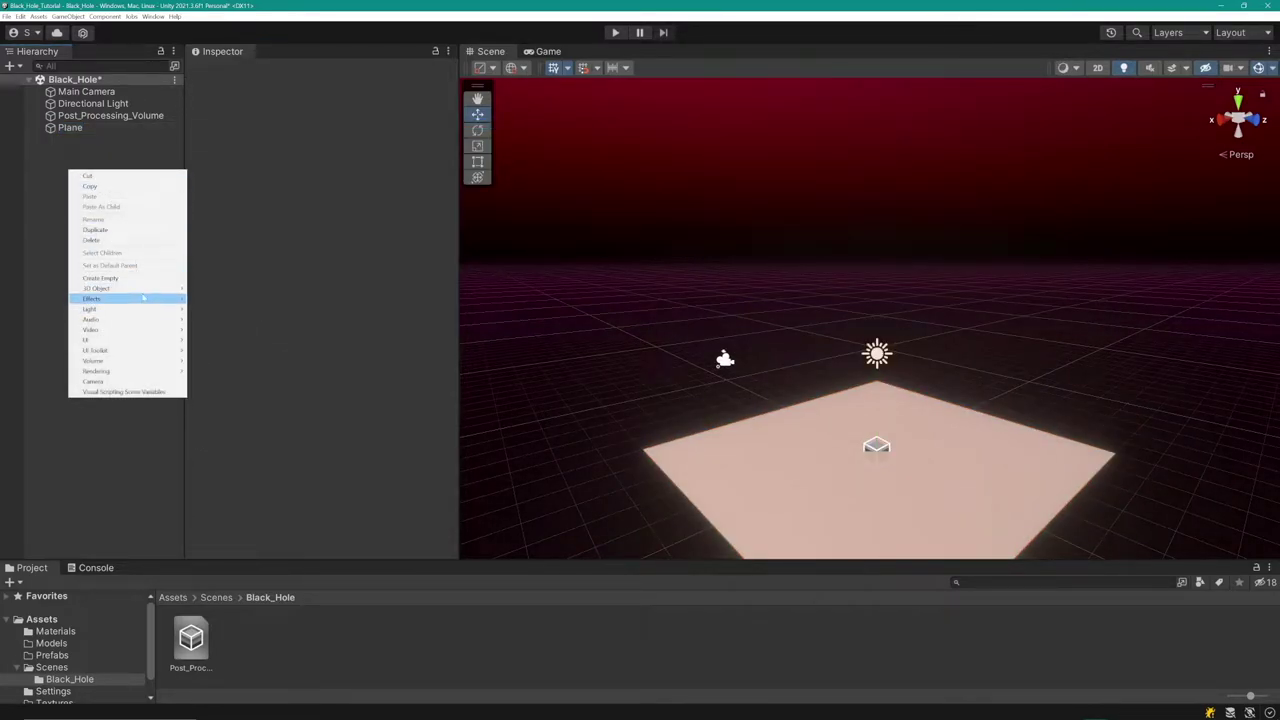
{"action": "mouse_move", "coordinate": [145, 311]}
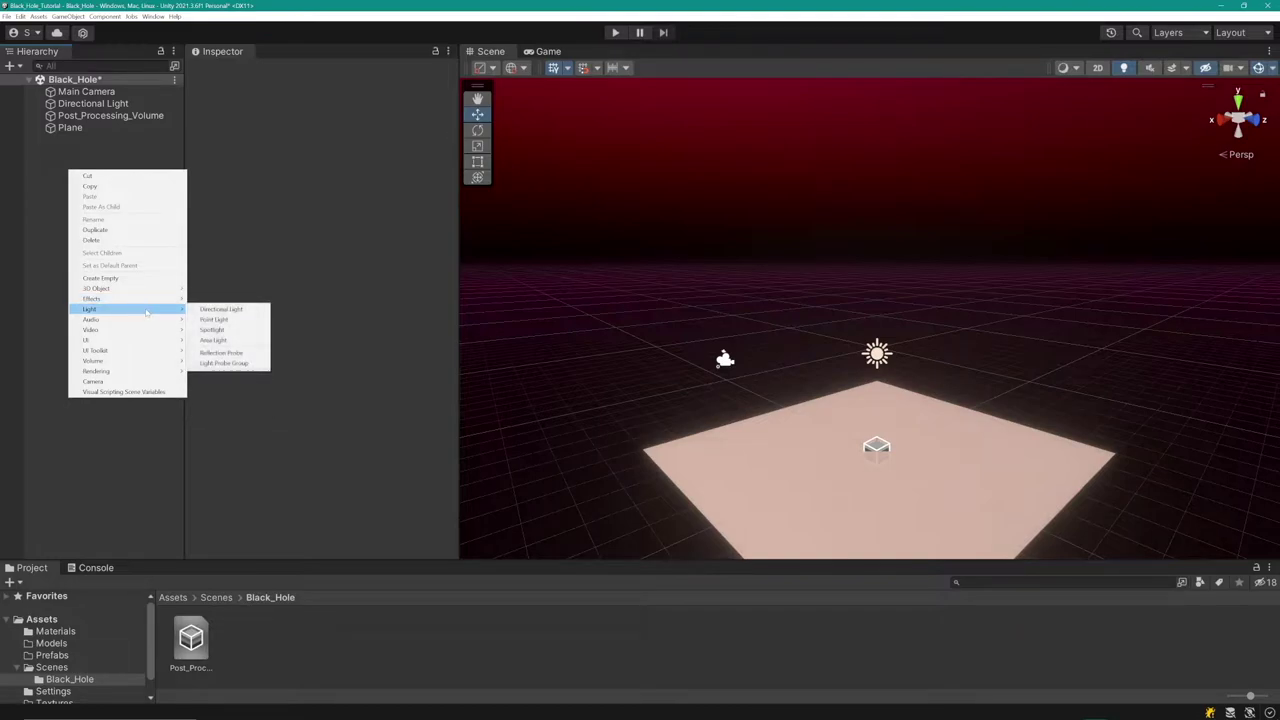
{"action": "left_click", "coordinate": [215, 318]}
{"action": "left_click_drag", "start_coordinate": [882, 410], "coordinate": [880, 403]}
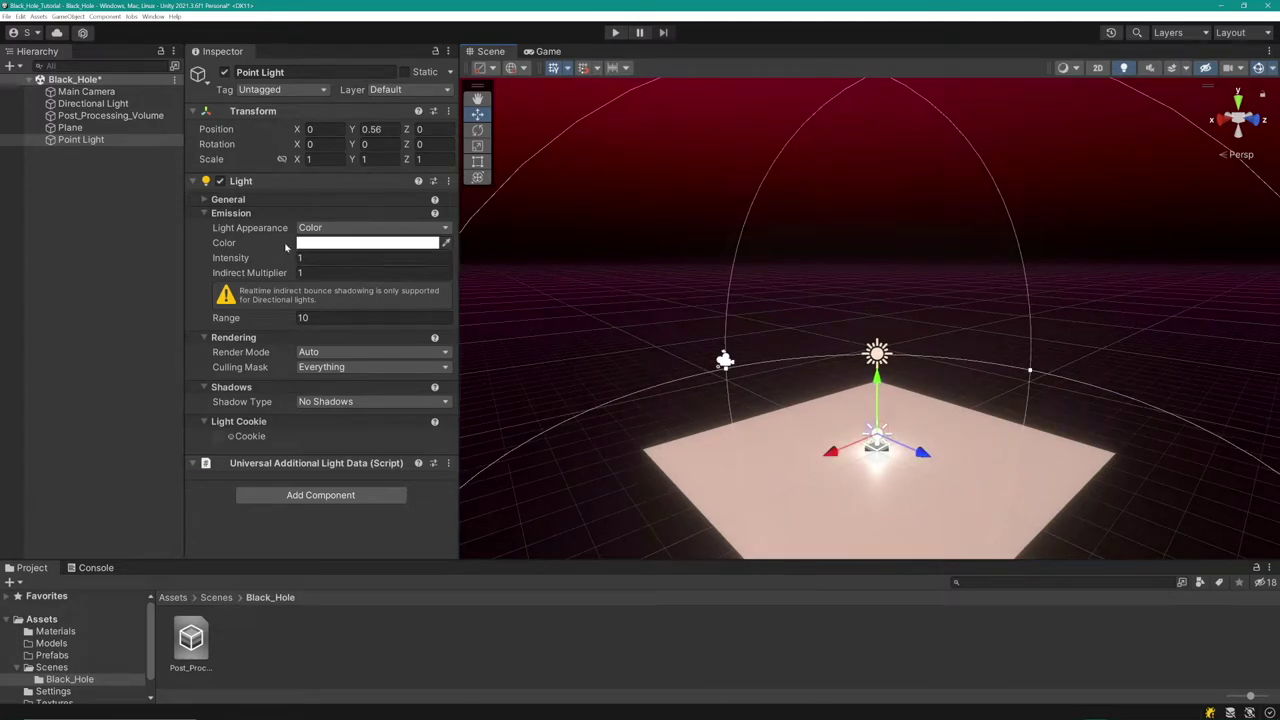
- Enable Bloom scatter on Post_Processing_Volume at 0.35 and toggle the volume off and on to compare the effect
{"action": "double_click", "coordinate": [110, 115]}
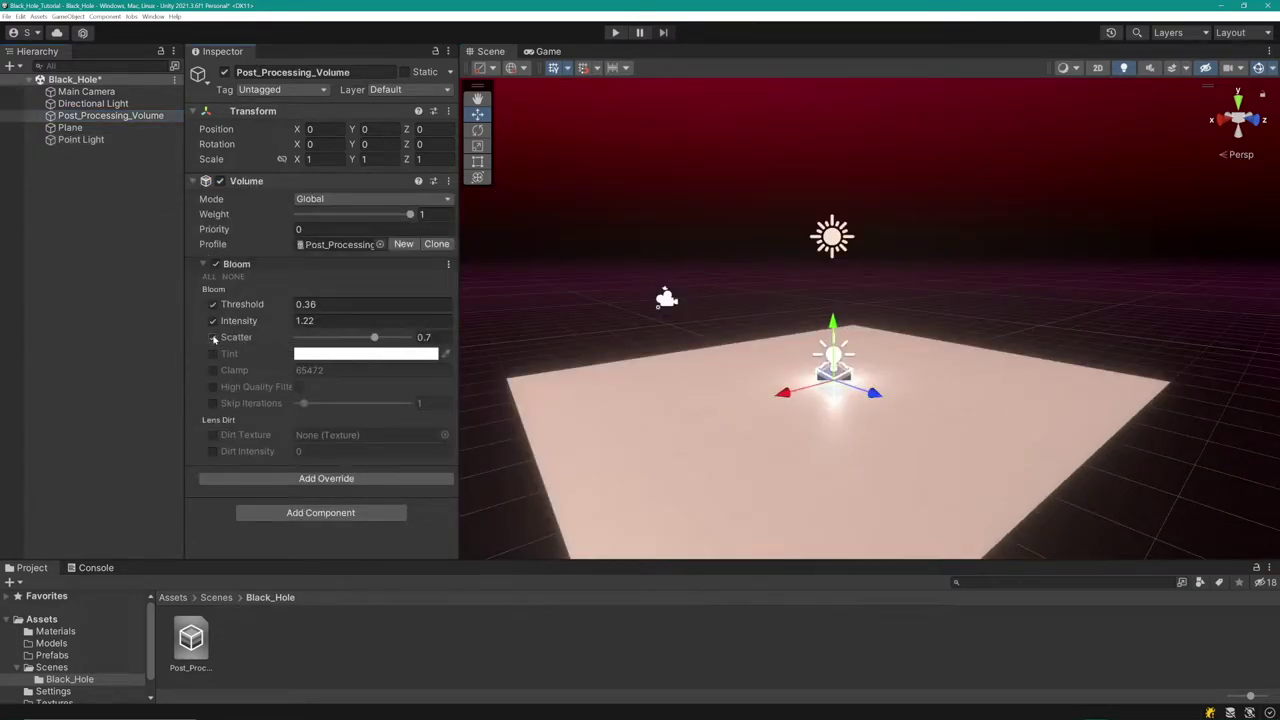
{"action": "left_click", "coordinate": [432, 337]}
{"action": "type", "text": "0.35"}
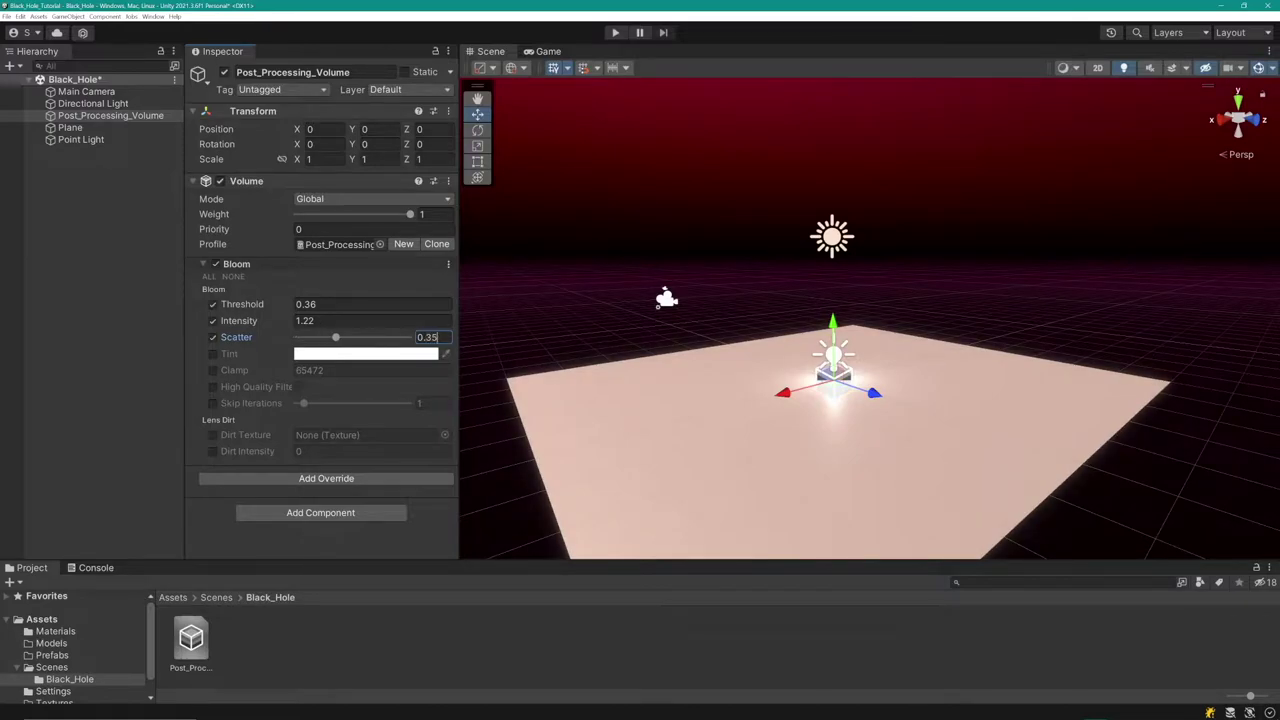
{"action": "left_click", "coordinate": [225, 72]}
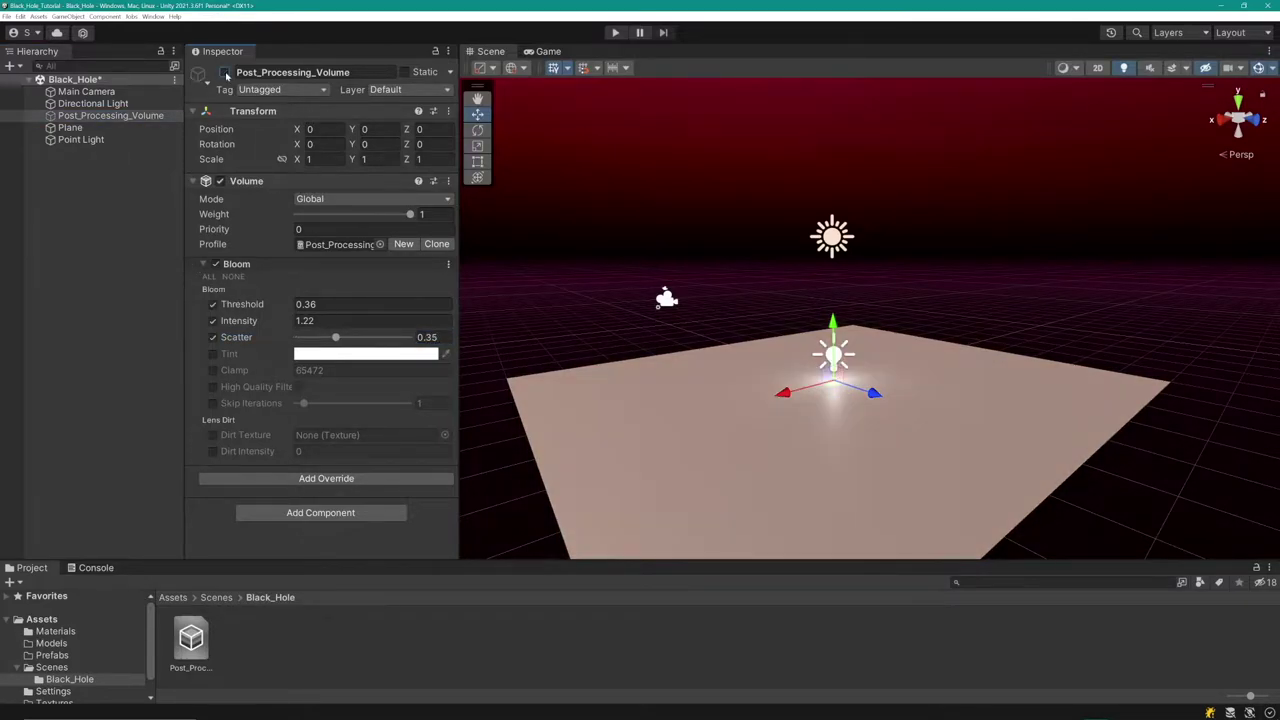
{"action": "left_click", "coordinate": [225, 72]}
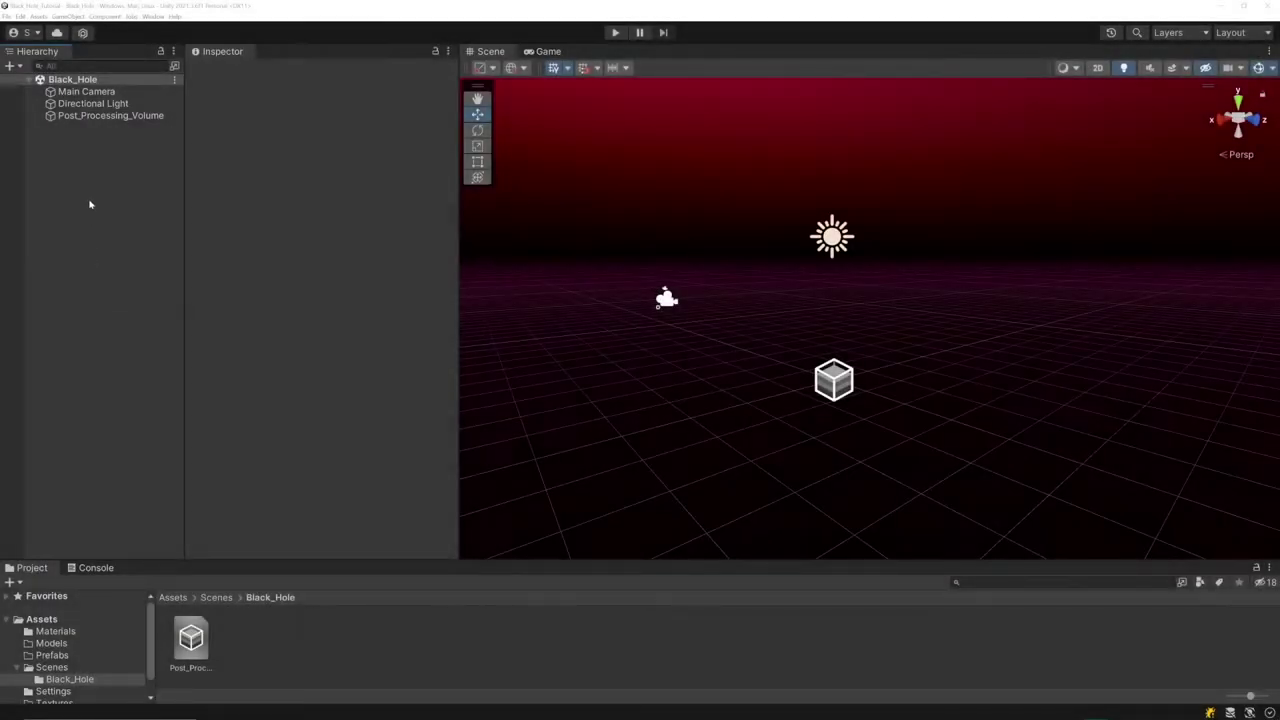
- Create an empty object in the scene and name it Black_Hole_Effect
{"action": "right_click", "coordinate": [90, 205]}
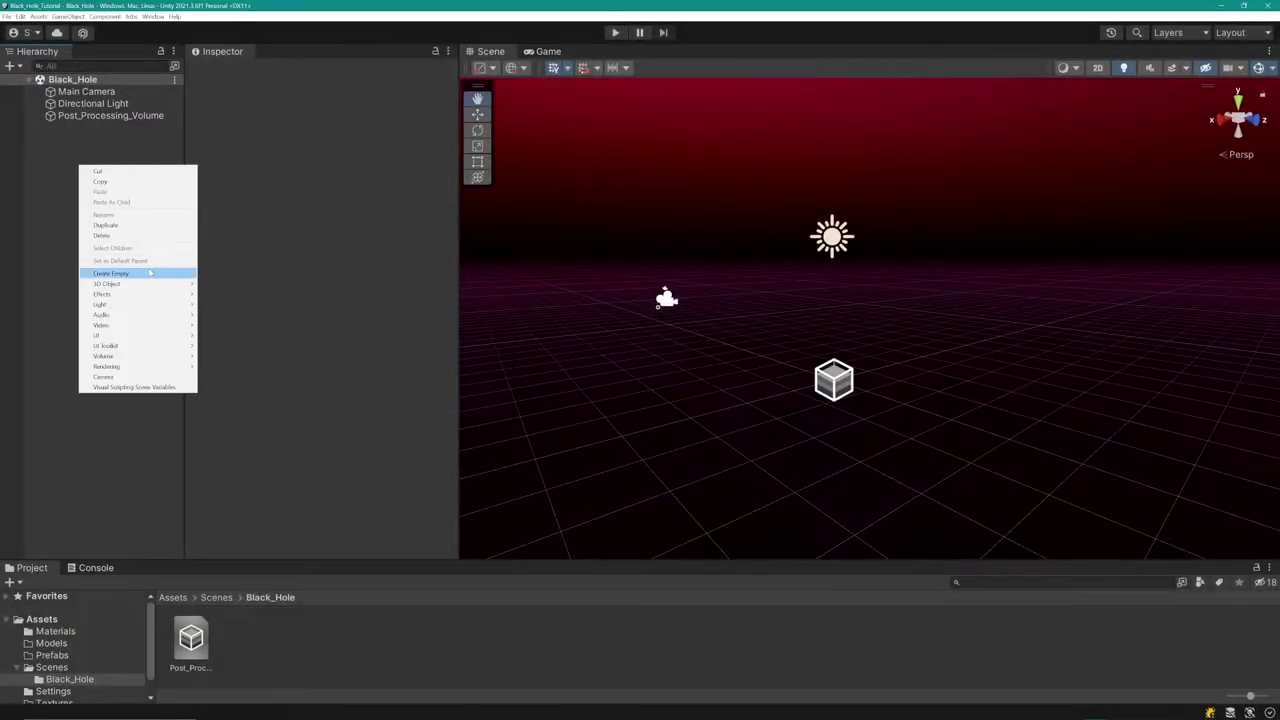
{"action": "left_click", "coordinate": [150, 273]}
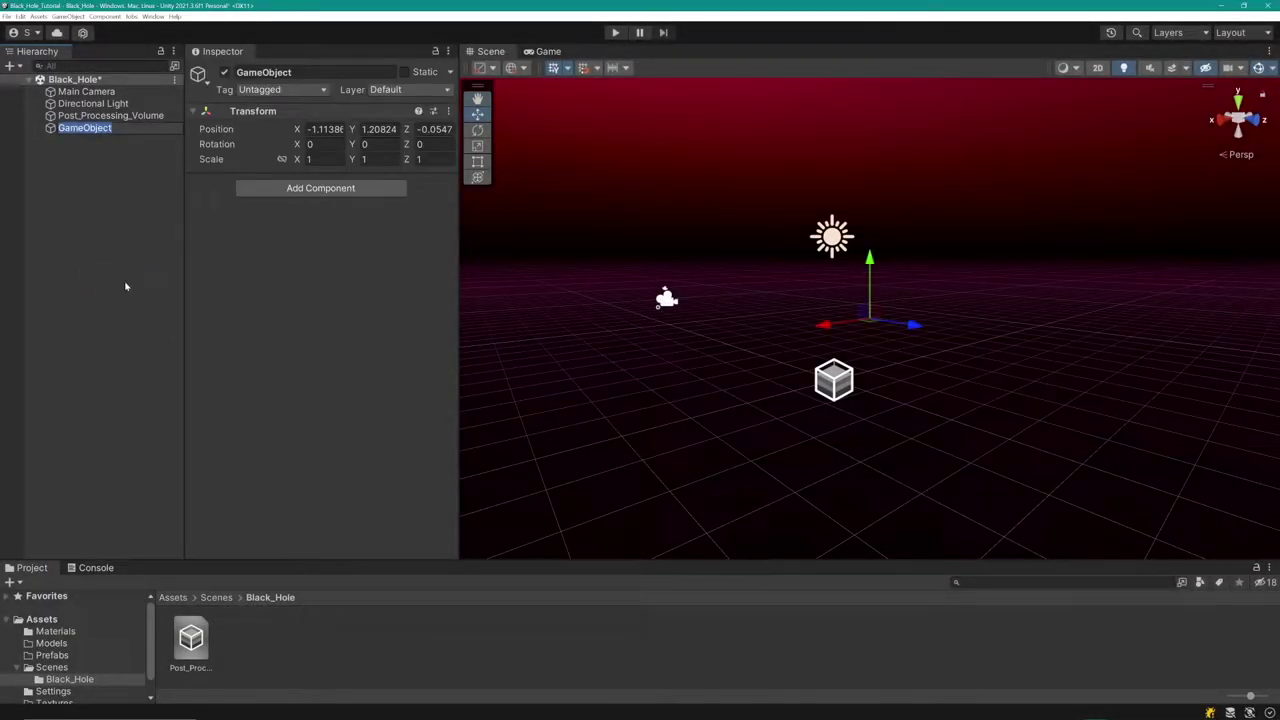
{"action": "type", "text": "Black_Hole_Eff"}
{"action": "left_click", "coordinate": [97, 174]}
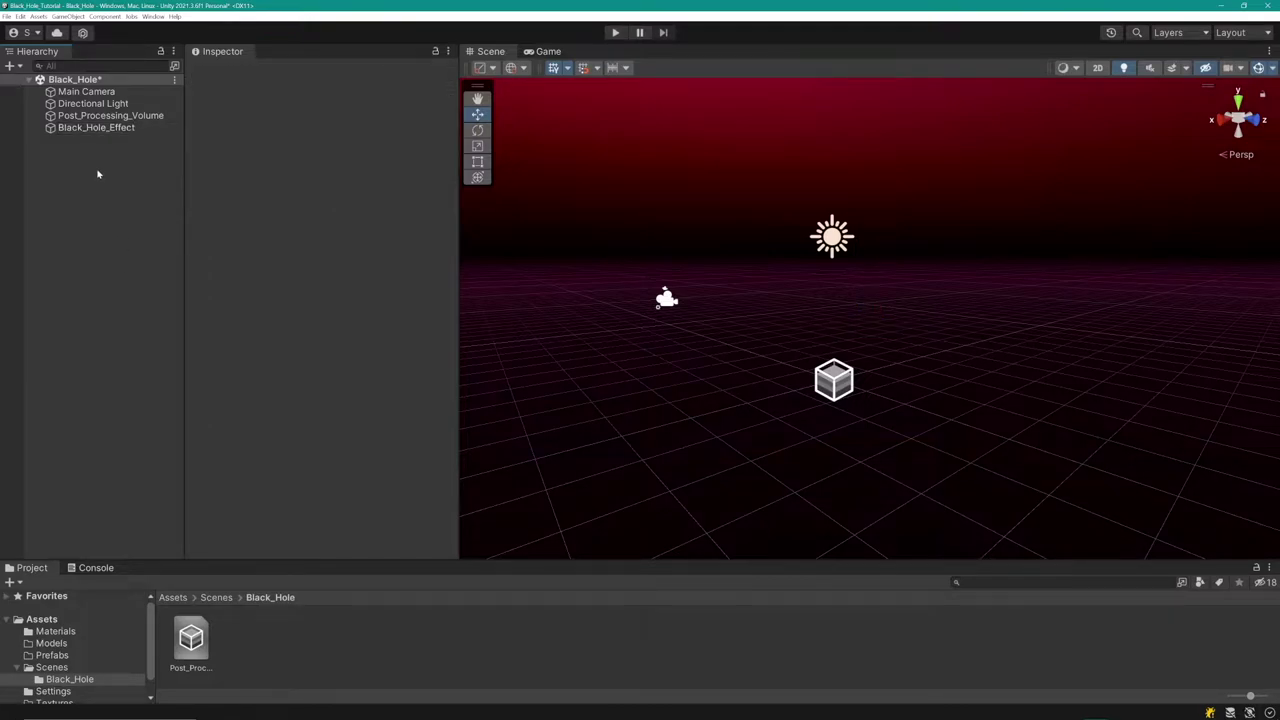
- Add a Particle System as a child of Black_Hole_Effect and name it Black_Hole_Inner
{"action": "right_click", "coordinate": [88, 128]}
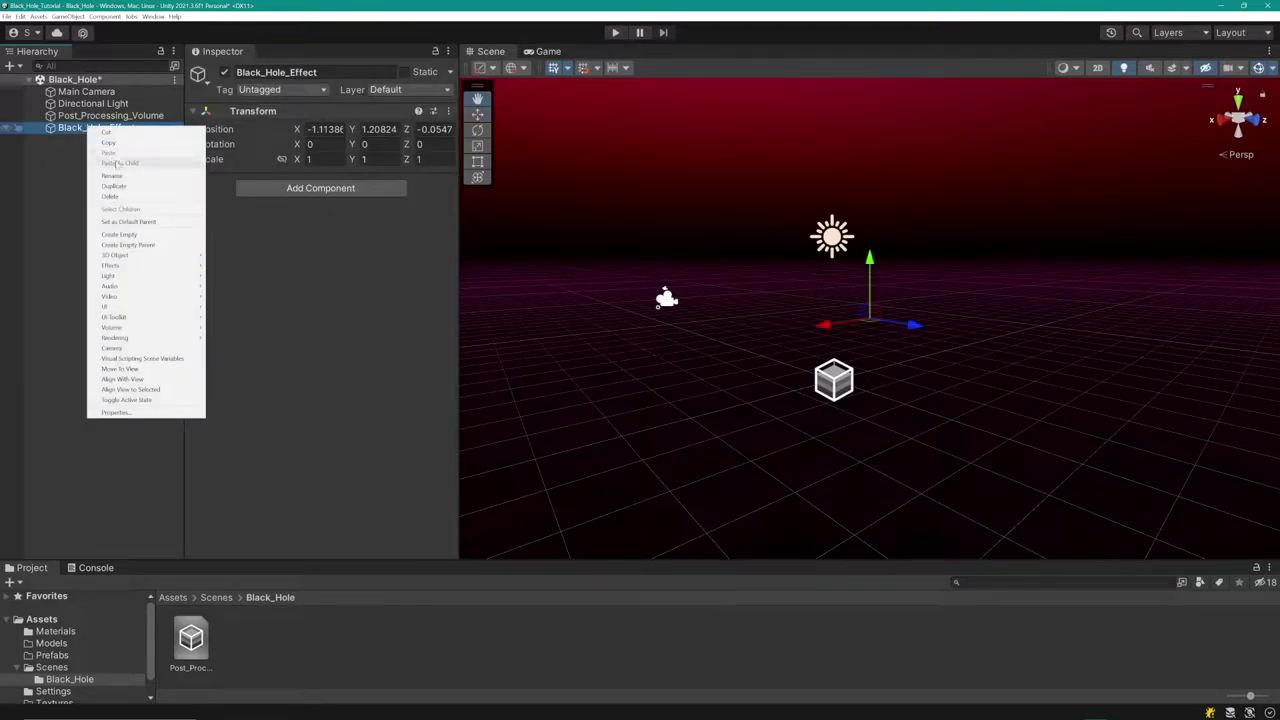
{"action": "mouse_move", "coordinate": [161, 268]}
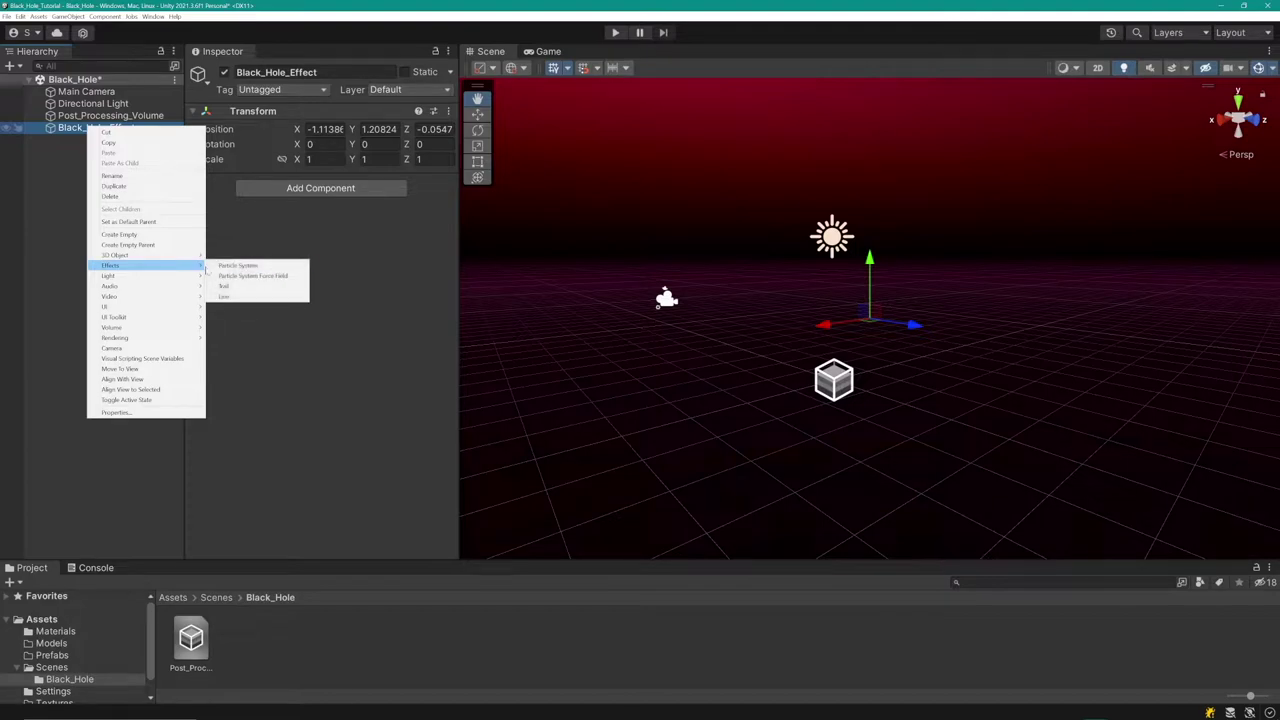
{"action": "left_click", "coordinate": [238, 266]}
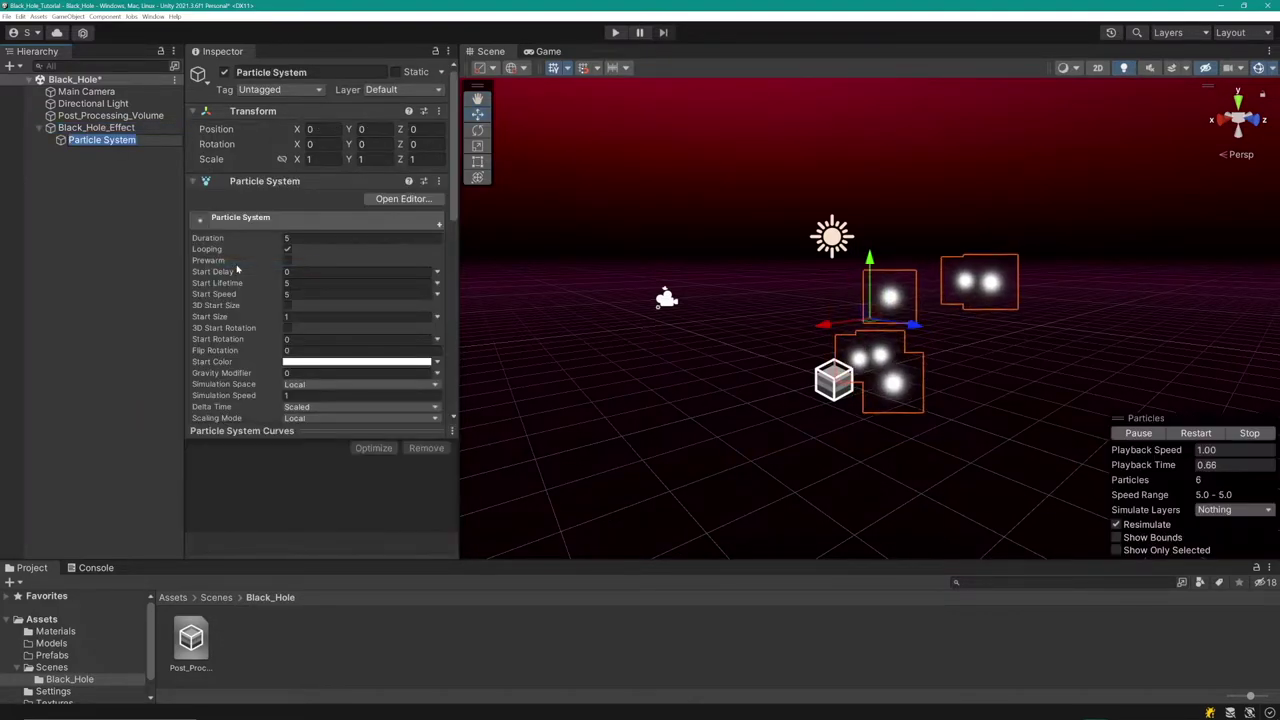
{"action": "type", "text": "Black_Hole_Inner"}
{"action": "key", "text": "Return"}
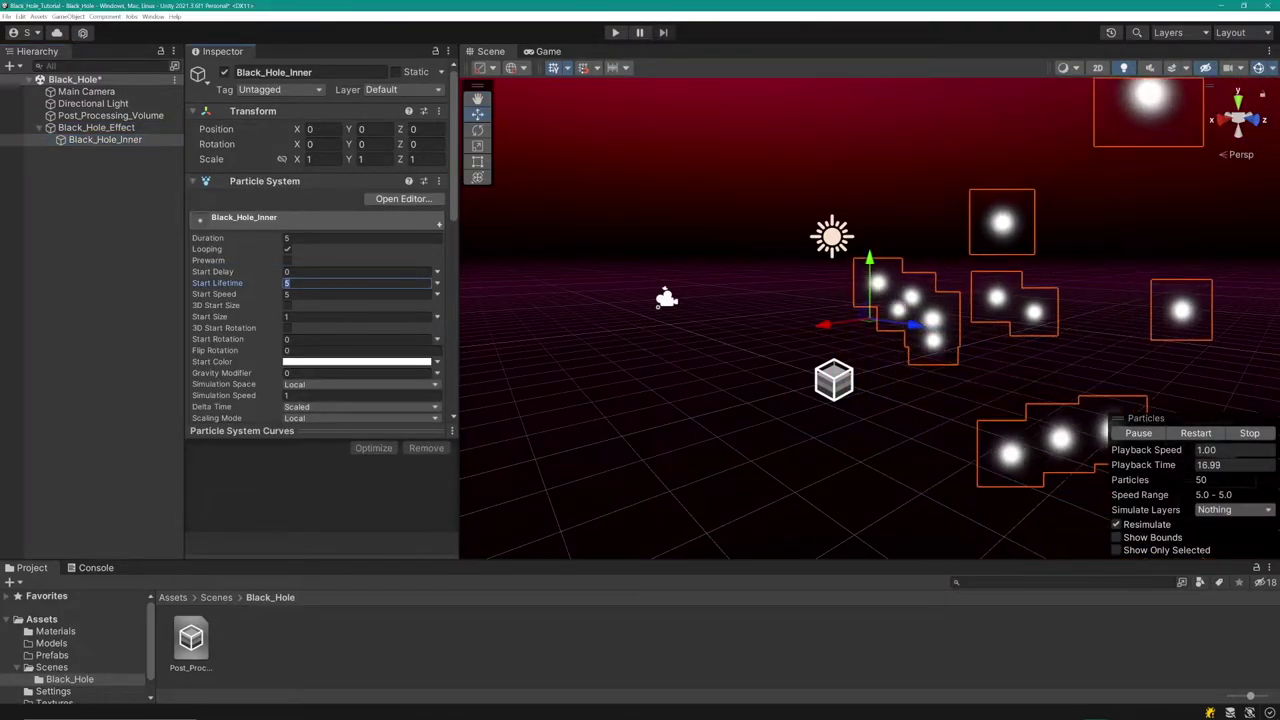
- Set Black_Hole_Inner's start lifetime to 1, start speed to -4.5, X rotation to -90 and start size to 0.3
{"action": "type", "text": "1"}
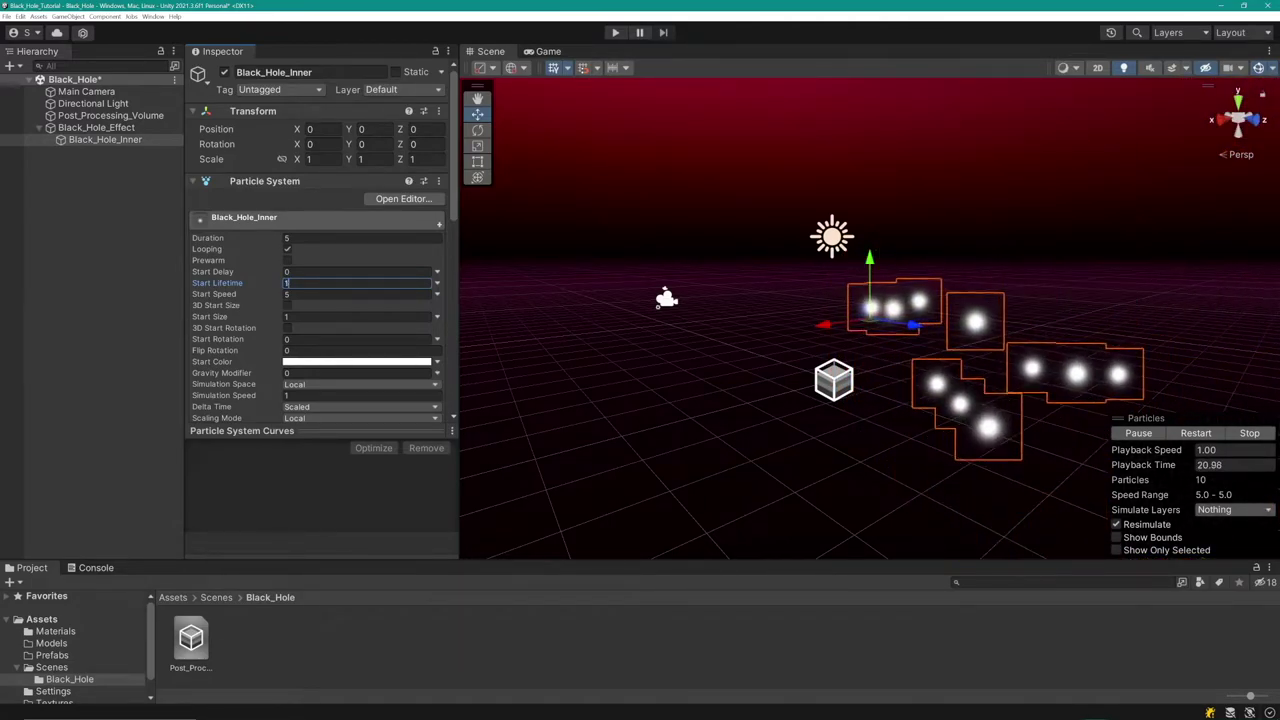
{"action": "key", "text": "Tab"}
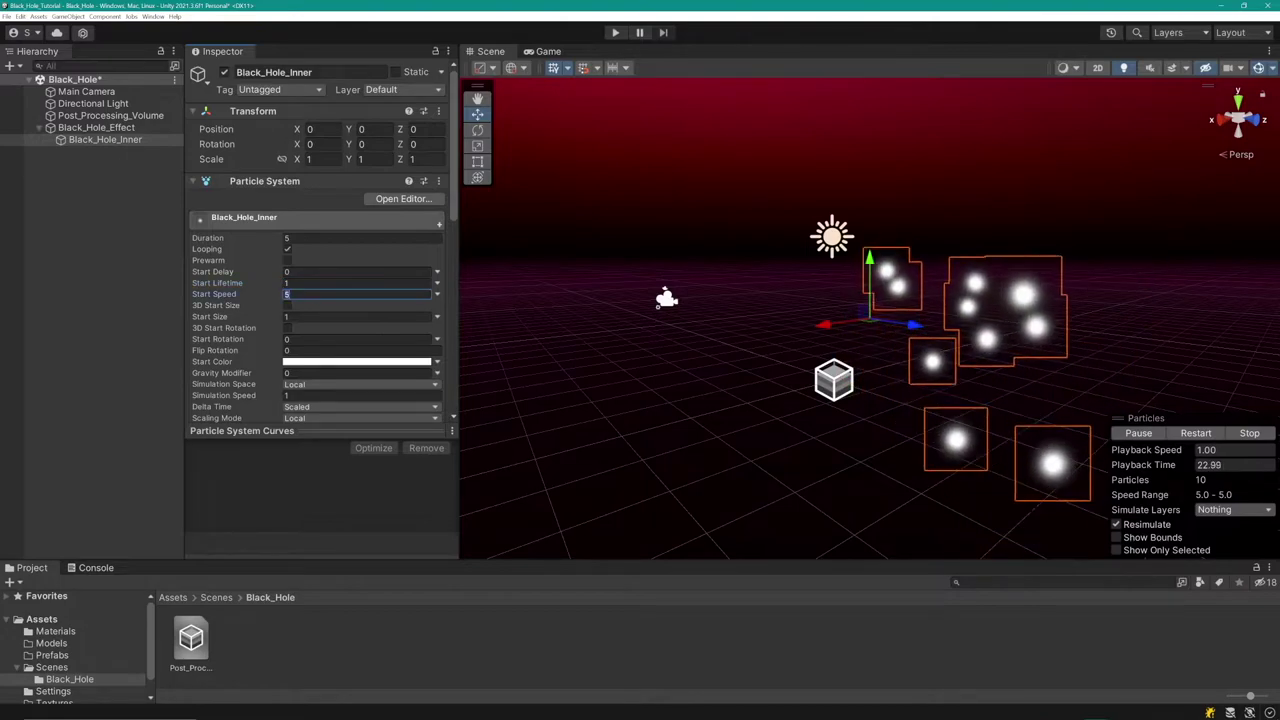
{"action": "type", "text": "-4."}
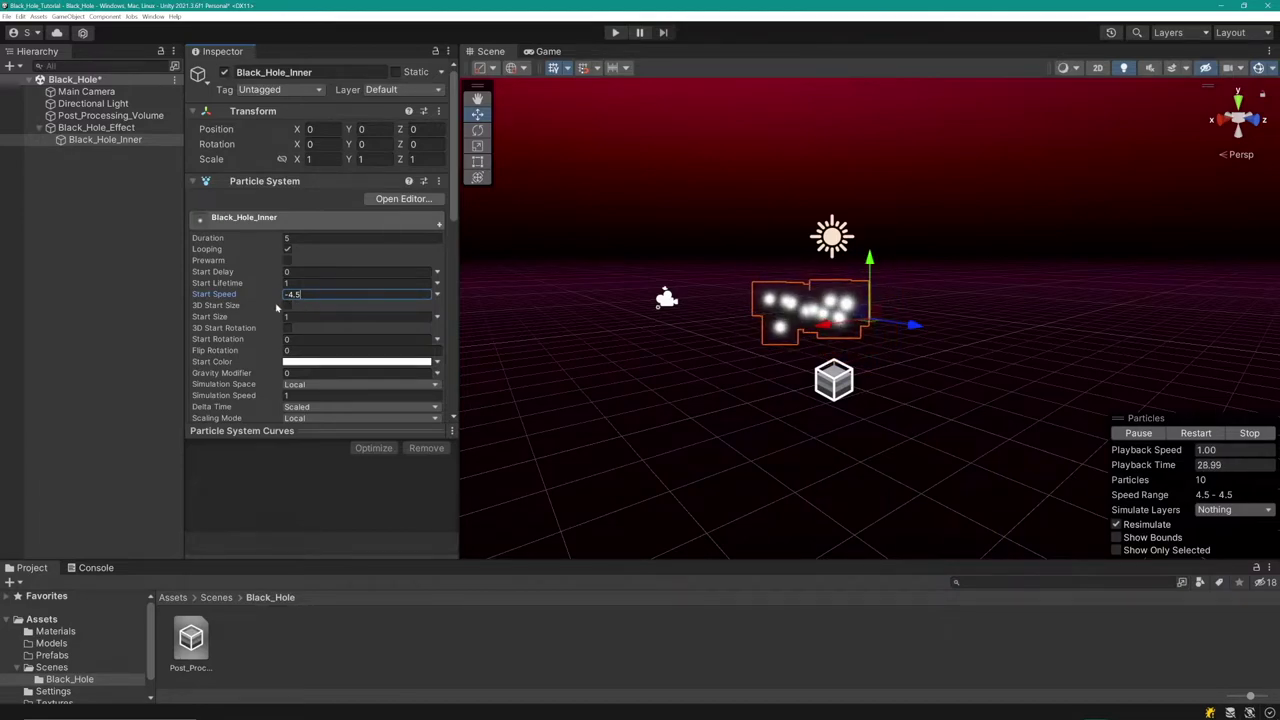
{"action": "type", "text": "-90"}
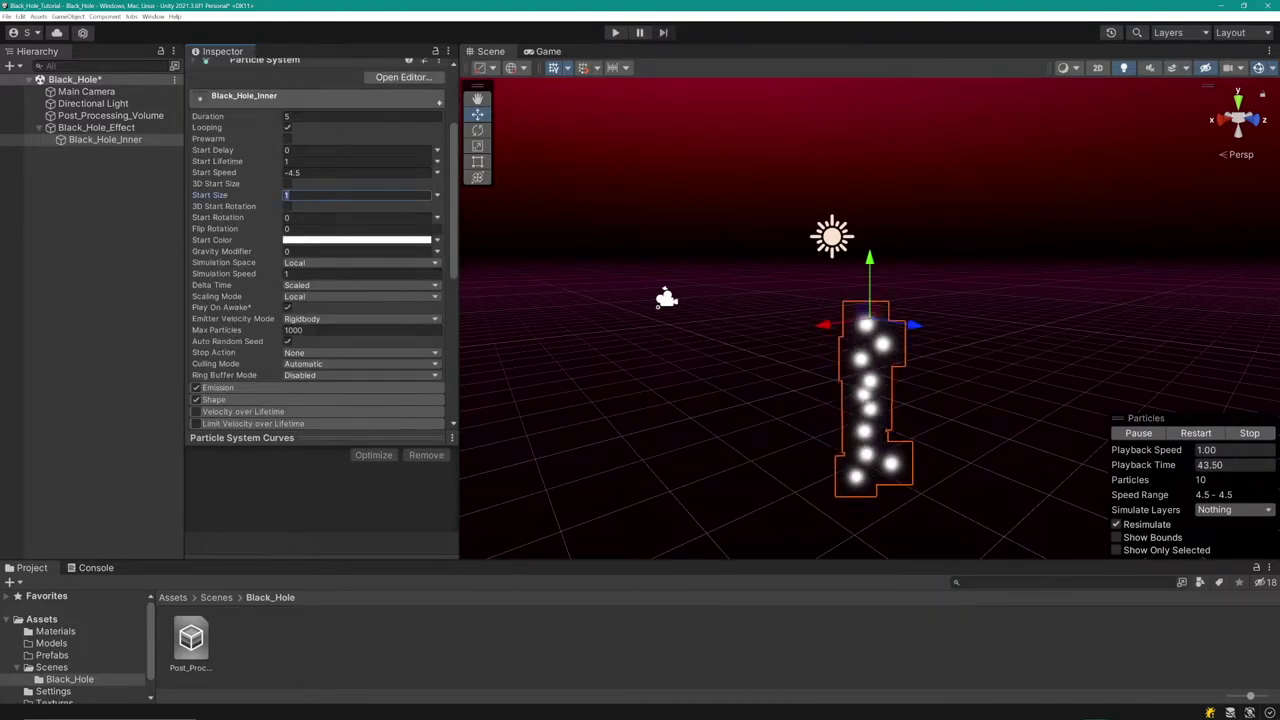
{"action": "type", "text": "0.3"}
- Set Black_Hole_Inner's emission rate over time to 250
{"action": "left_click", "coordinate": [263, 388]}
{"action": "left_click", "coordinate": [300, 280]}
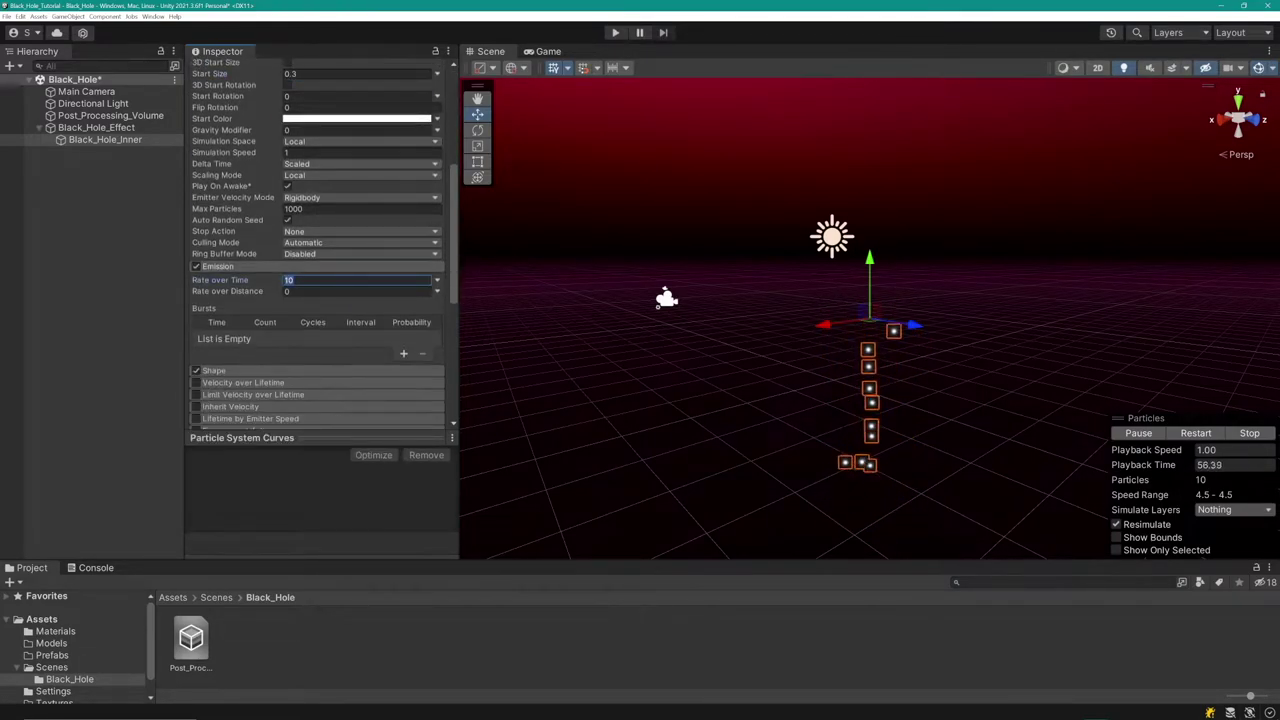
{"action": "type", "text": "250"}
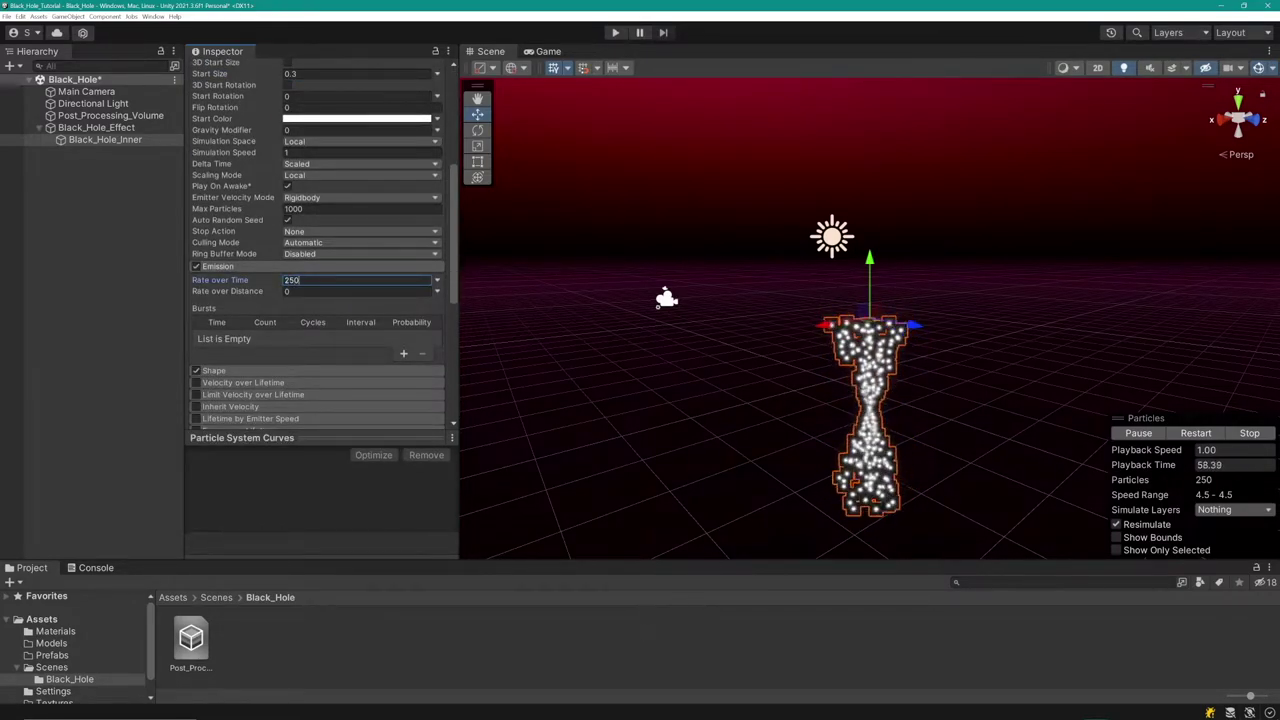
{"action": "left_click", "coordinate": [338, 266]}
- Change Black_Hole_Inner's emitter shape to Circle with a radius of 10
{"action": "left_click", "coordinate": [338, 278]}
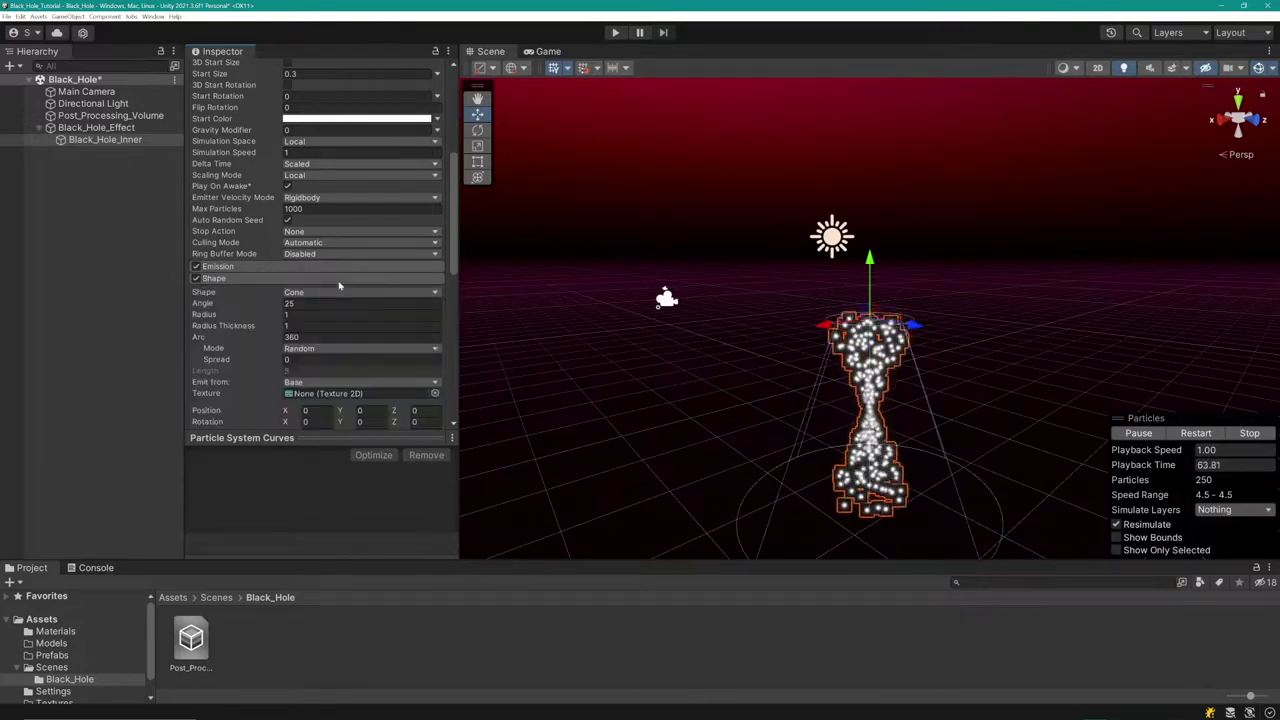
{"action": "left_click", "coordinate": [346, 292]}
{"action": "left_click", "coordinate": [348, 413]}
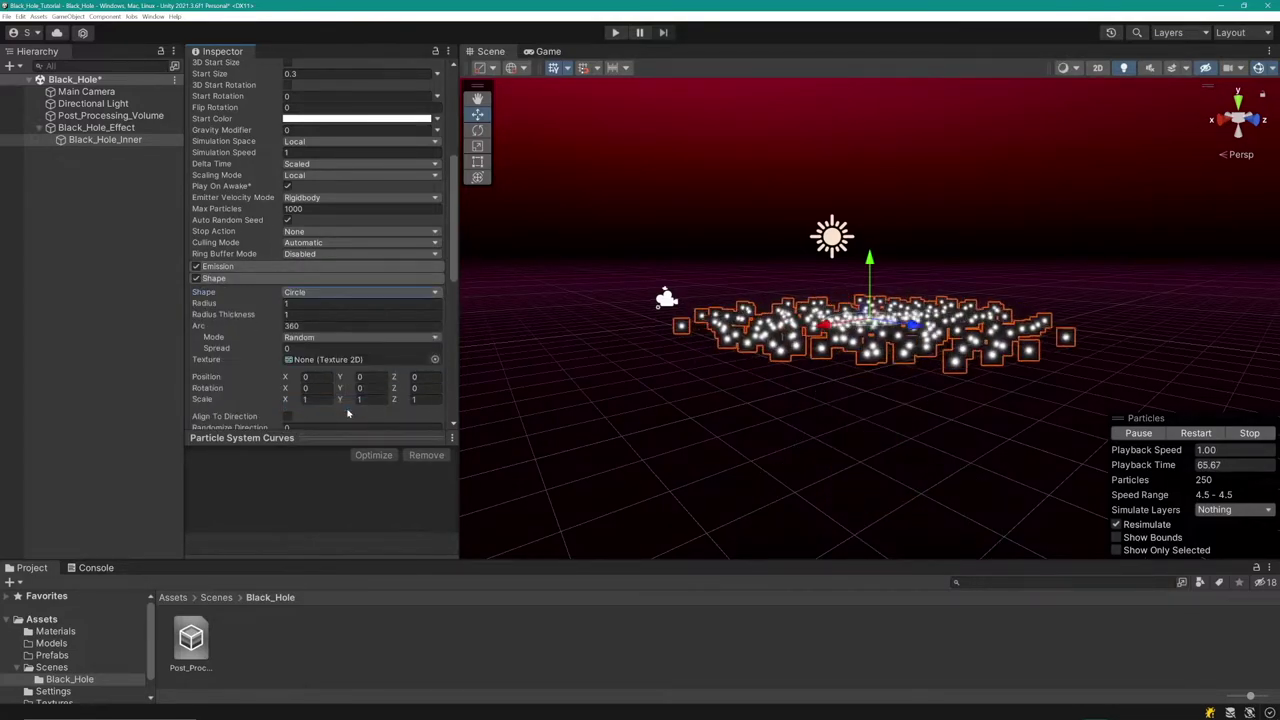
{"action": "left_click", "coordinate": [300, 303]}
{"action": "type", "text": "10"}
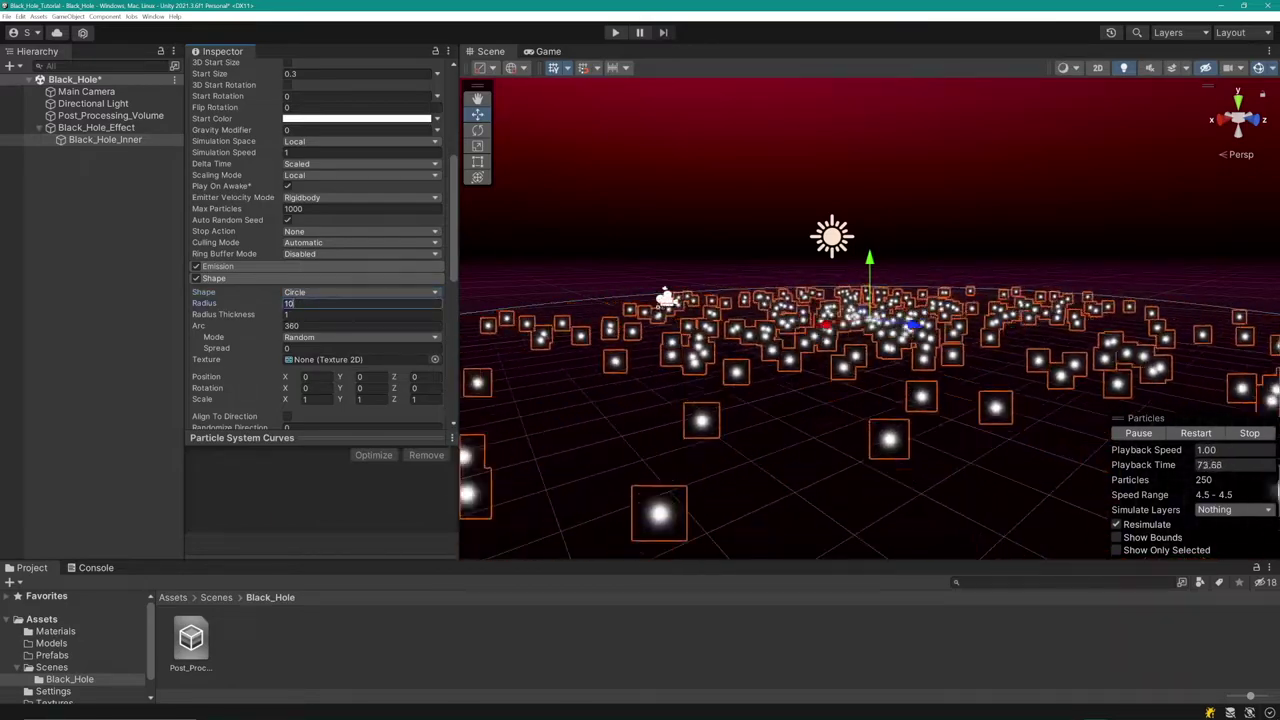
- Reset the Transform of the Black_Hole_Effect parent object
{"action": "left_click", "coordinate": [110, 128]}
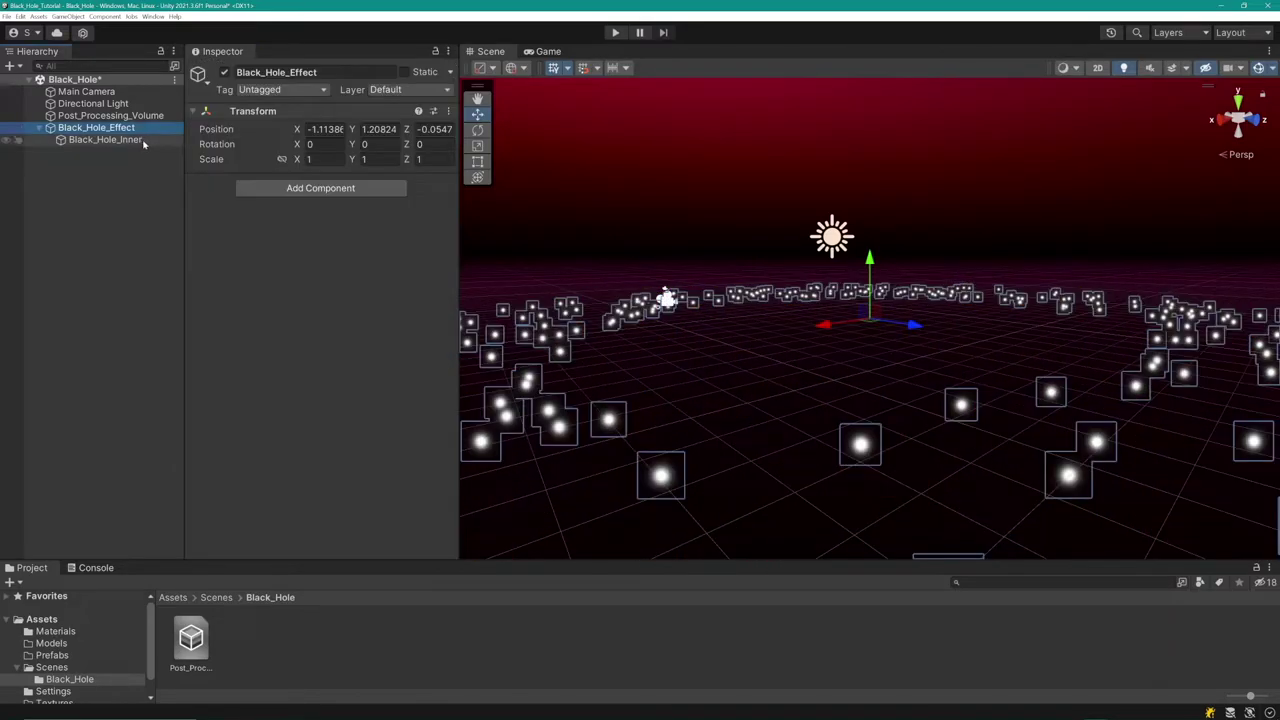
{"action": "left_click", "coordinate": [449, 111]}
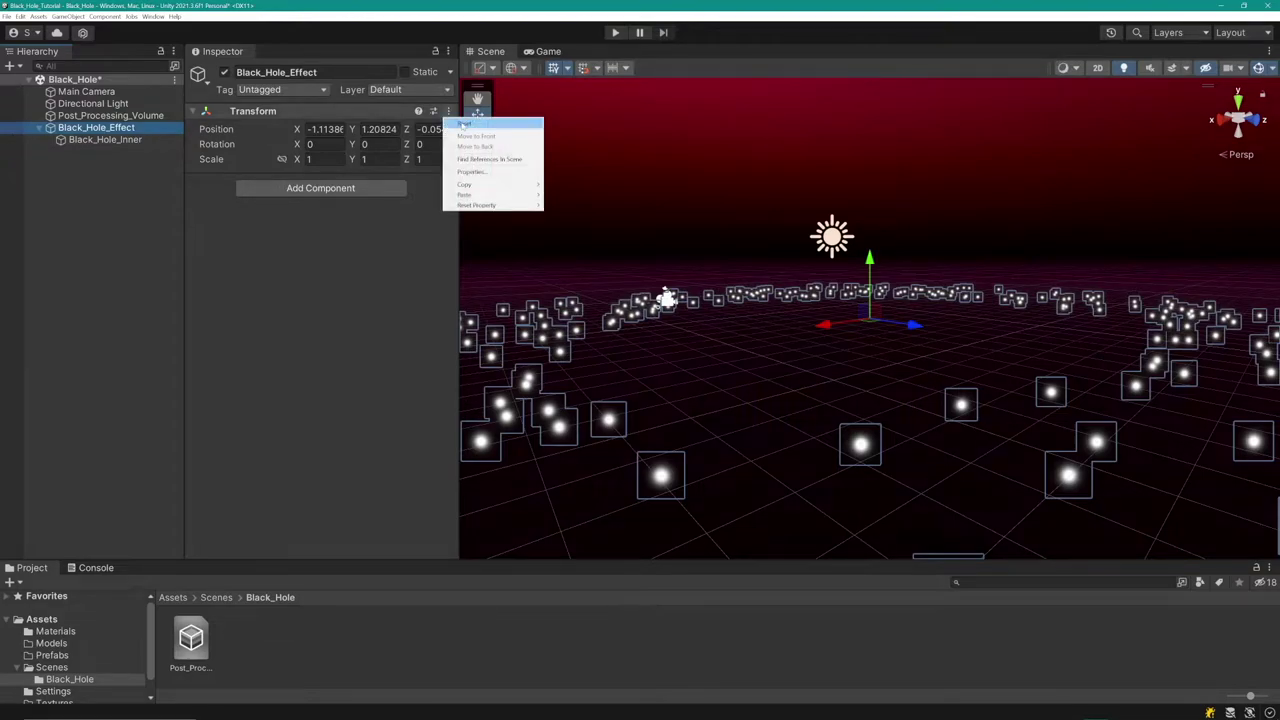
{"action": "left_click", "coordinate": [459, 121]}
- Enable Velocity over Lifetime on Black_Hole_Inner with linear Z -20, orbital Z 1 and radial -10
{"action": "left_click", "coordinate": [135, 142]}
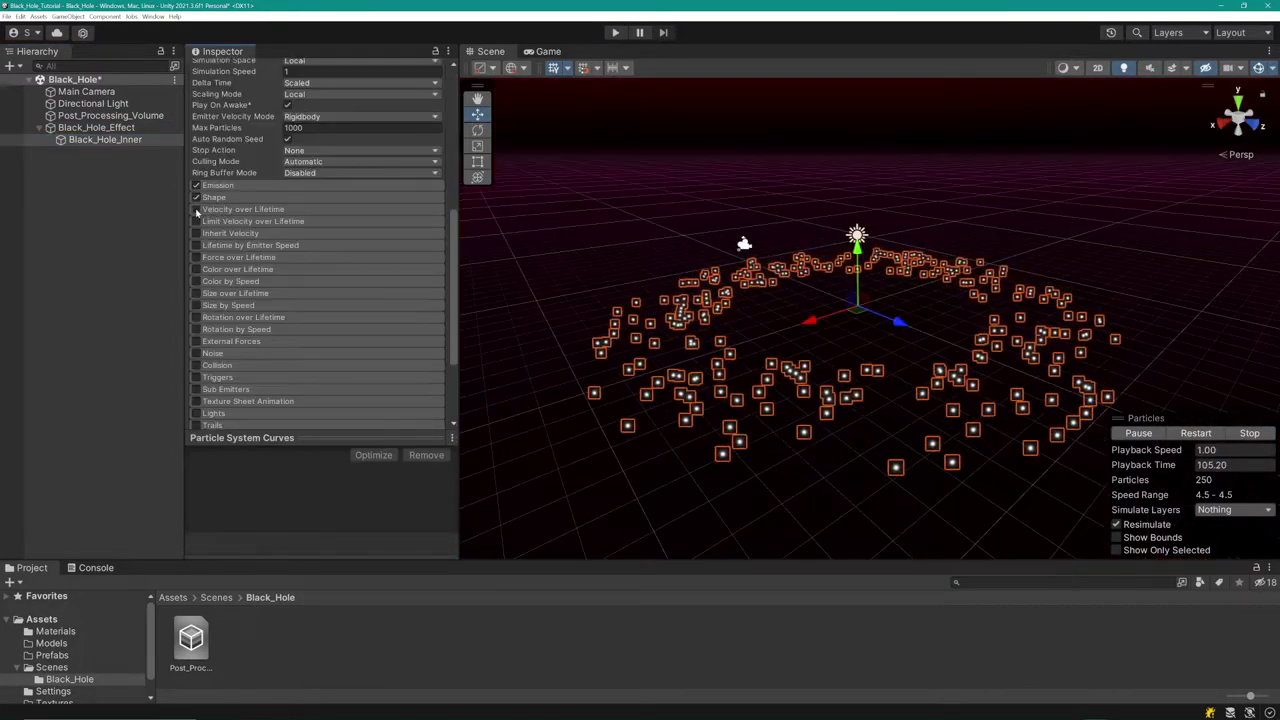
{"action": "left_click", "coordinate": [196, 209]}
{"action": "left_click", "coordinate": [229, 209]}
{"action": "left_click", "coordinate": [400, 223]}
{"action": "type", "text": "-20"}
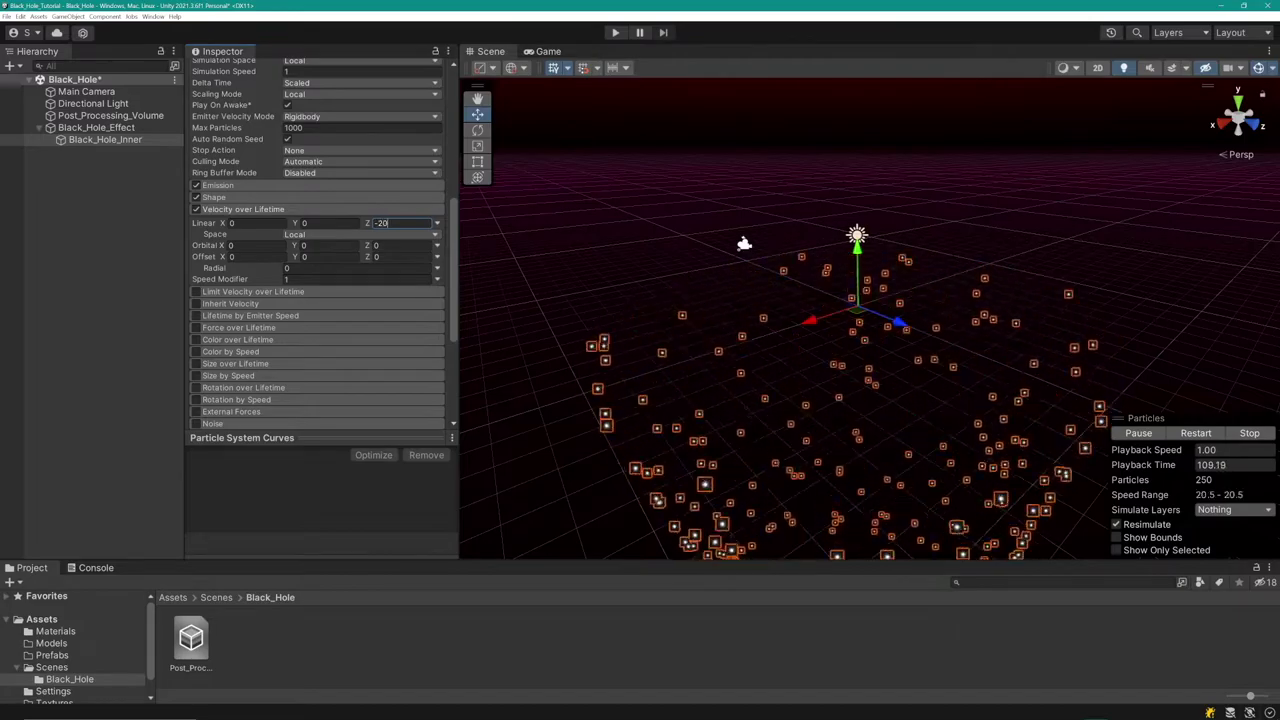
{"action": "left_click", "coordinate": [400, 245]}
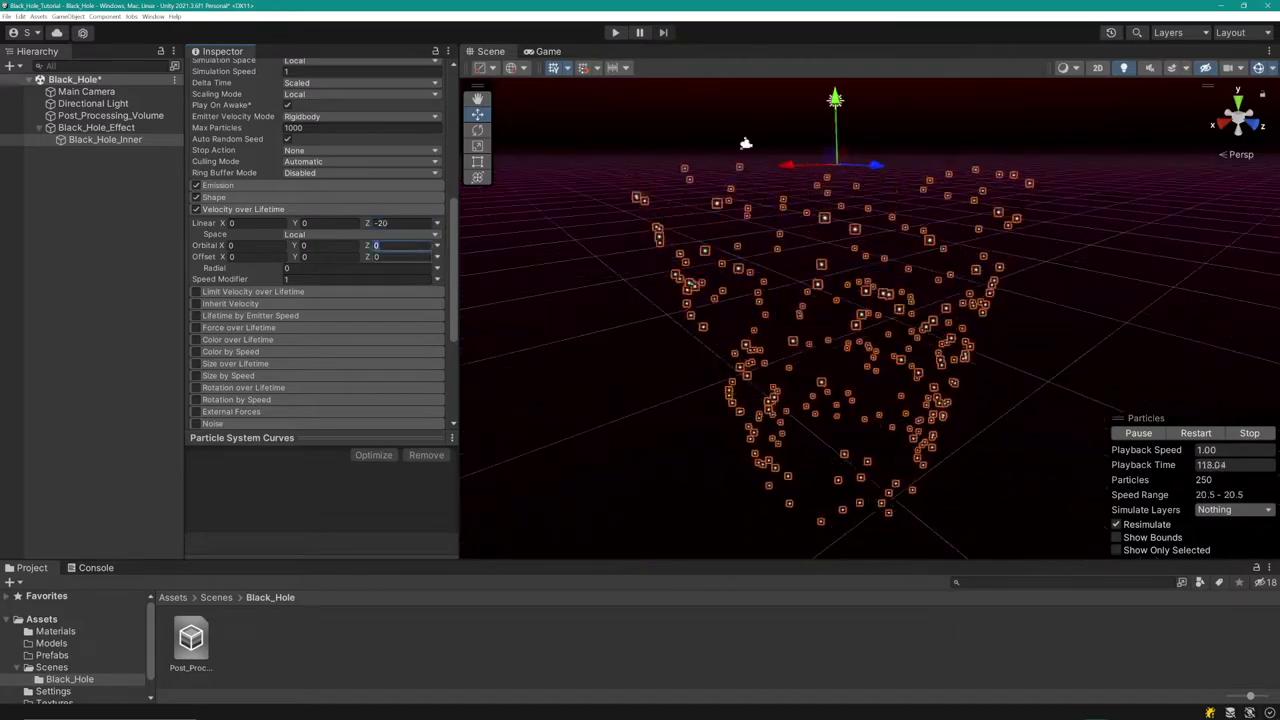
{"action": "type", "text": "1"}
{"action": "left_click", "coordinate": [300, 268]}
{"action": "type", "text": "-10"}
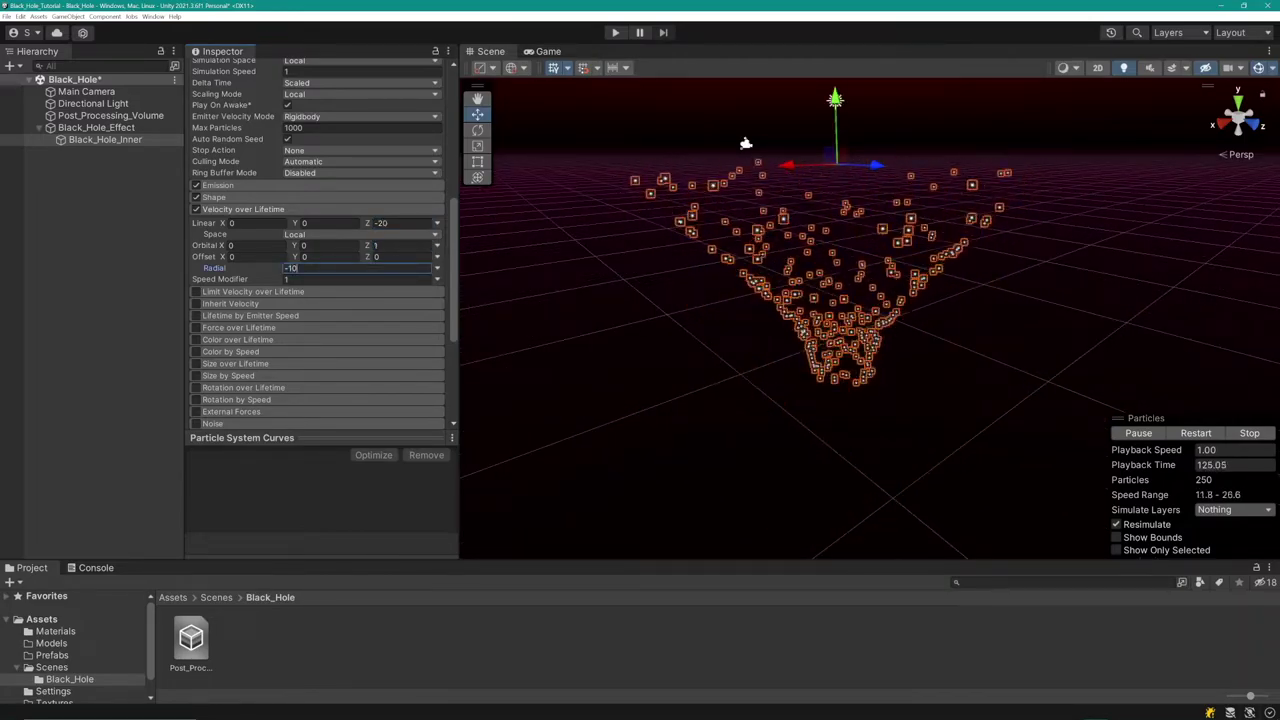
- Enable Size over Lifetime on Black_Hole_Inner with a preset curve that falls from 1 to 0
{"action": "left_click", "coordinate": [262, 210]}
{"action": "scroll", "coordinate": [262, 210], "scroll_direction": "down", "scroll_amount": 3}
{"action": "left_click", "coordinate": [262, 212]}
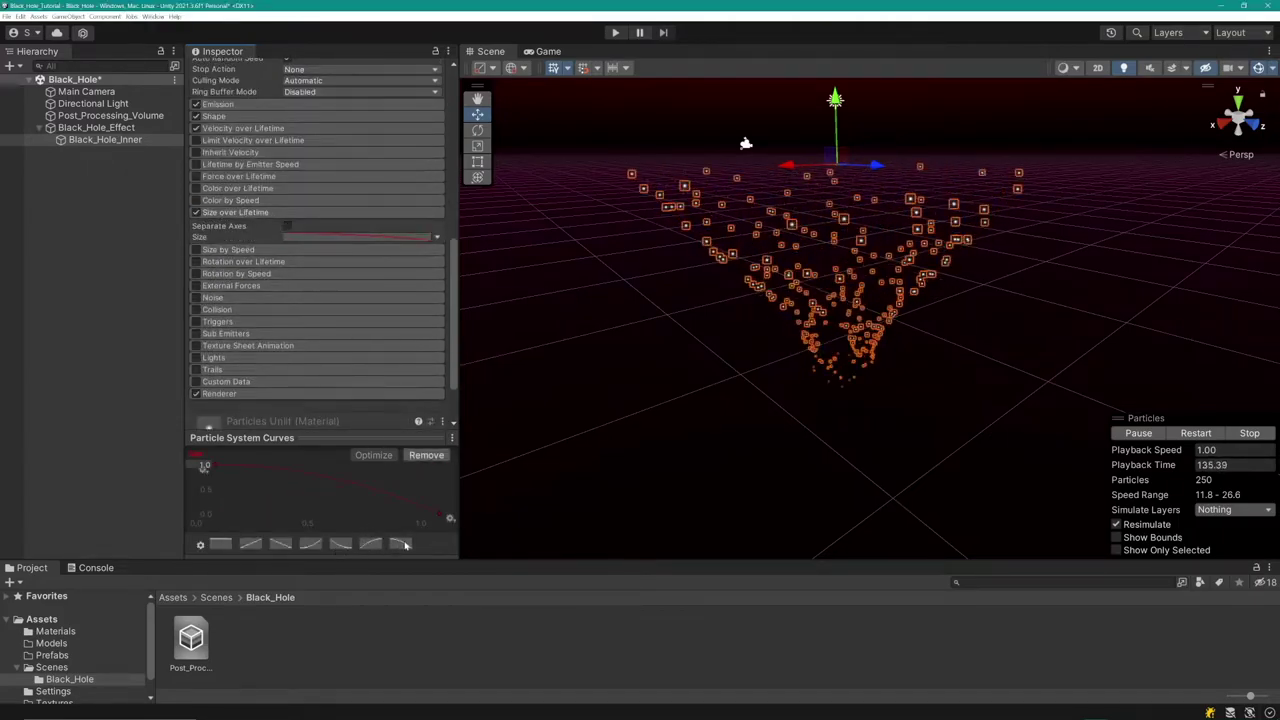
{"action": "left_click", "coordinate": [236, 212]}
- Enable Noise on Black_Hole_Inner with strength 0.3, scroll speed 1 and position amount 3, and preview the effect in Play mode
{"action": "left_click", "coordinate": [230, 273]}
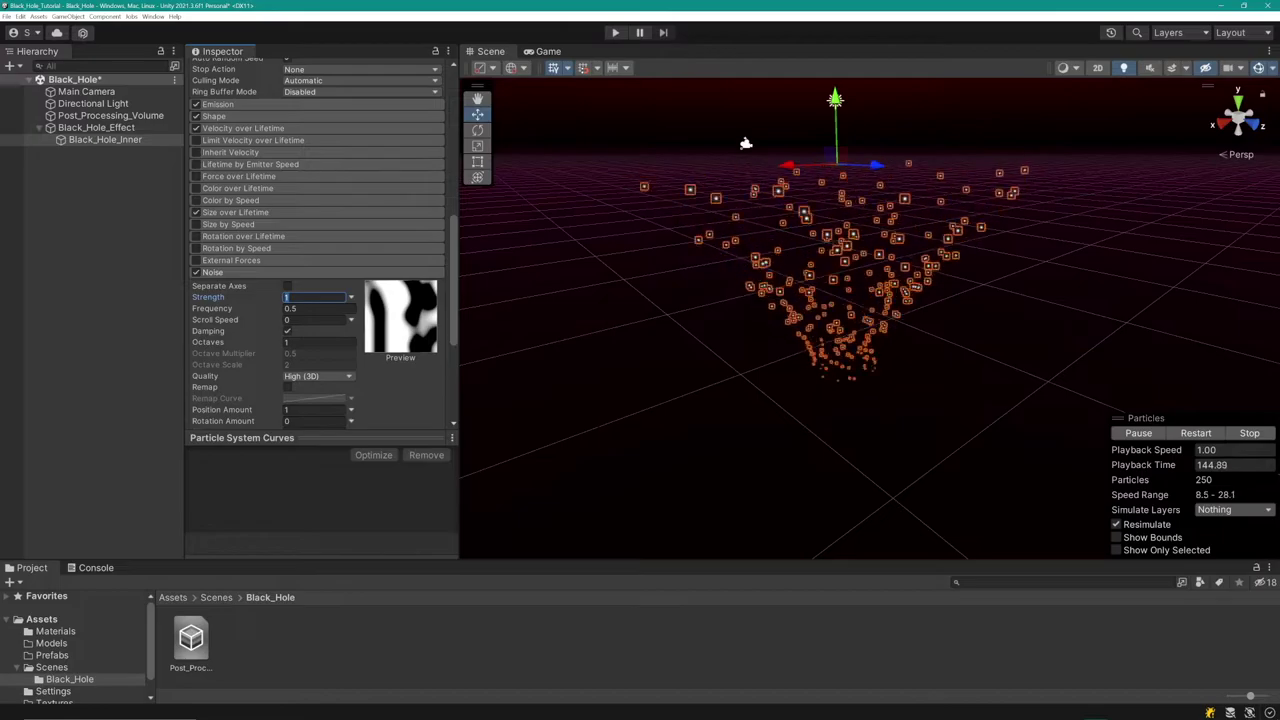
{"action": "type", "text": "3"}
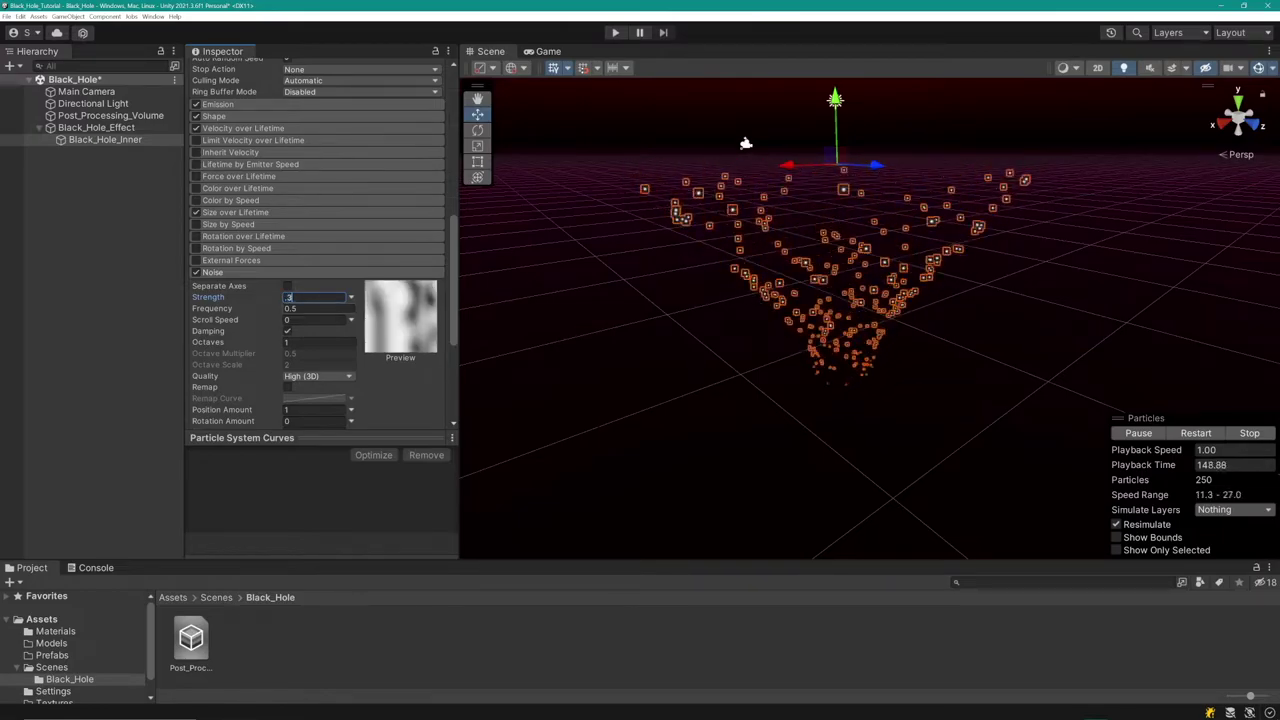
{"action": "type", "text": "1"}
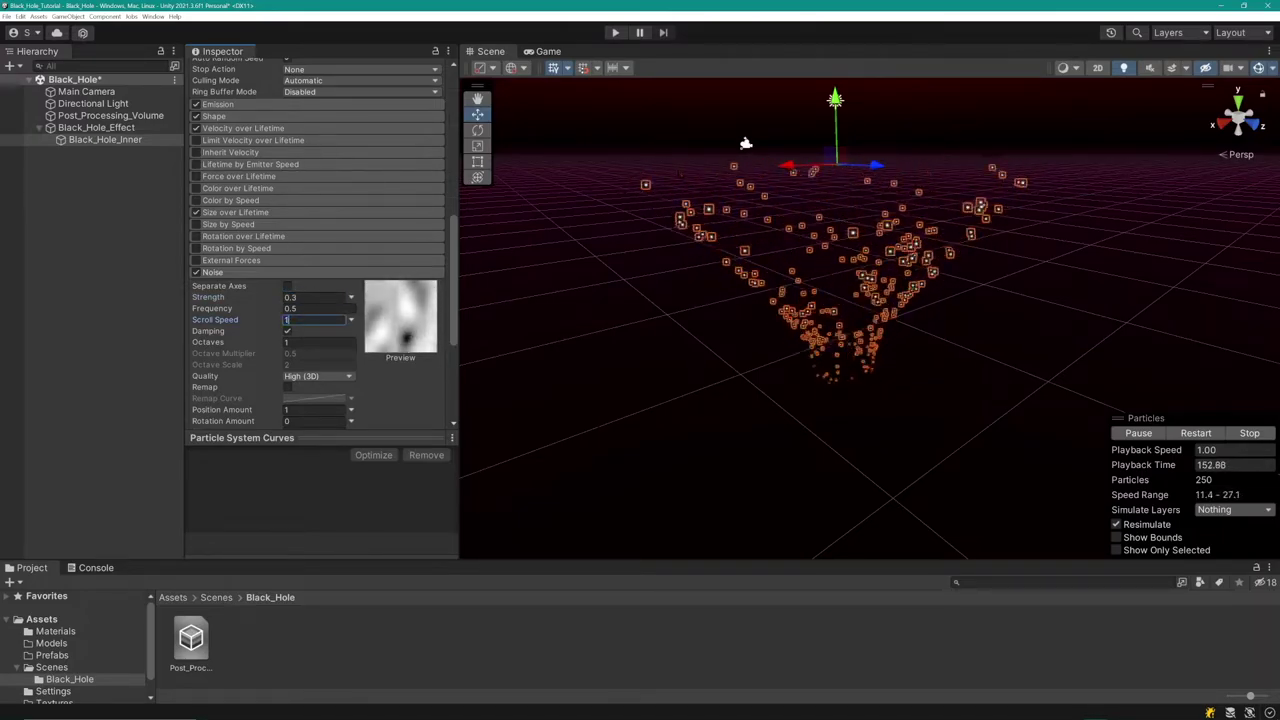
{"action": "scroll", "coordinate": [317, 240], "scroll_direction": "down", "scroll_amount": 1}
{"action": "left_click", "coordinate": [300, 369]}
{"action": "type", "text": "3"}
{"action": "left_click", "coordinate": [309, 391]}
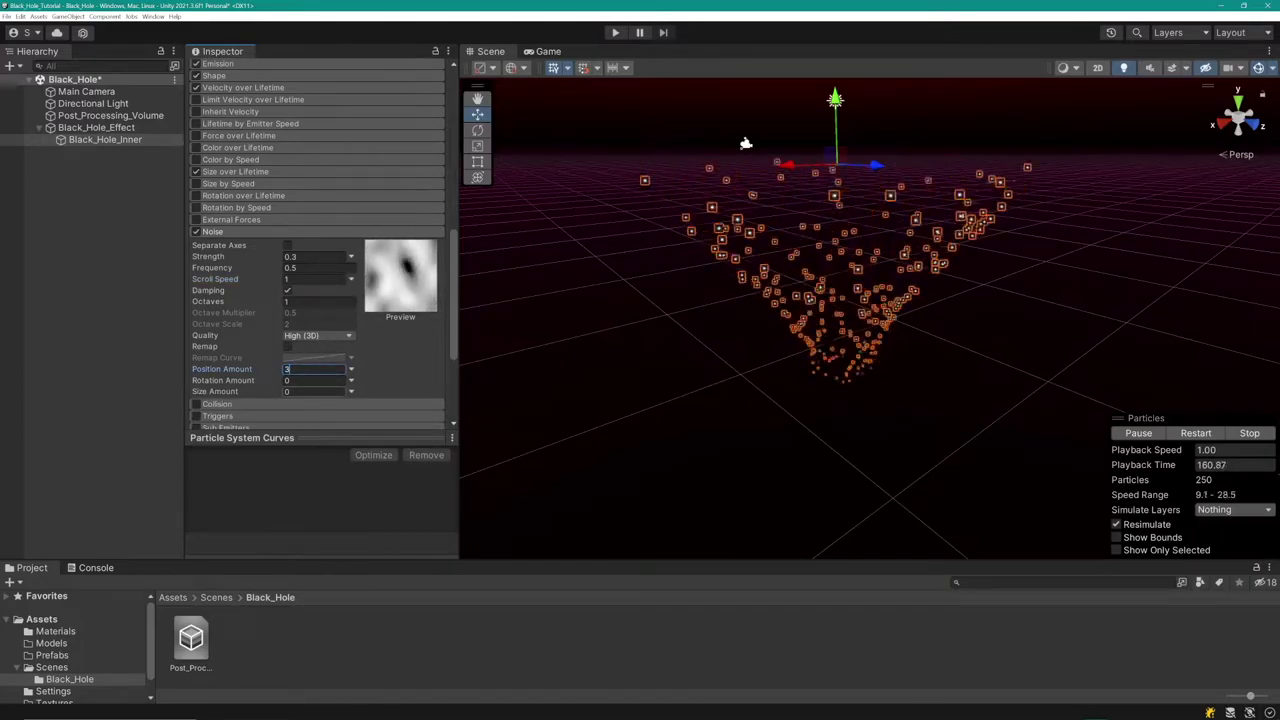
{"action": "left_click", "coordinate": [616, 33]}
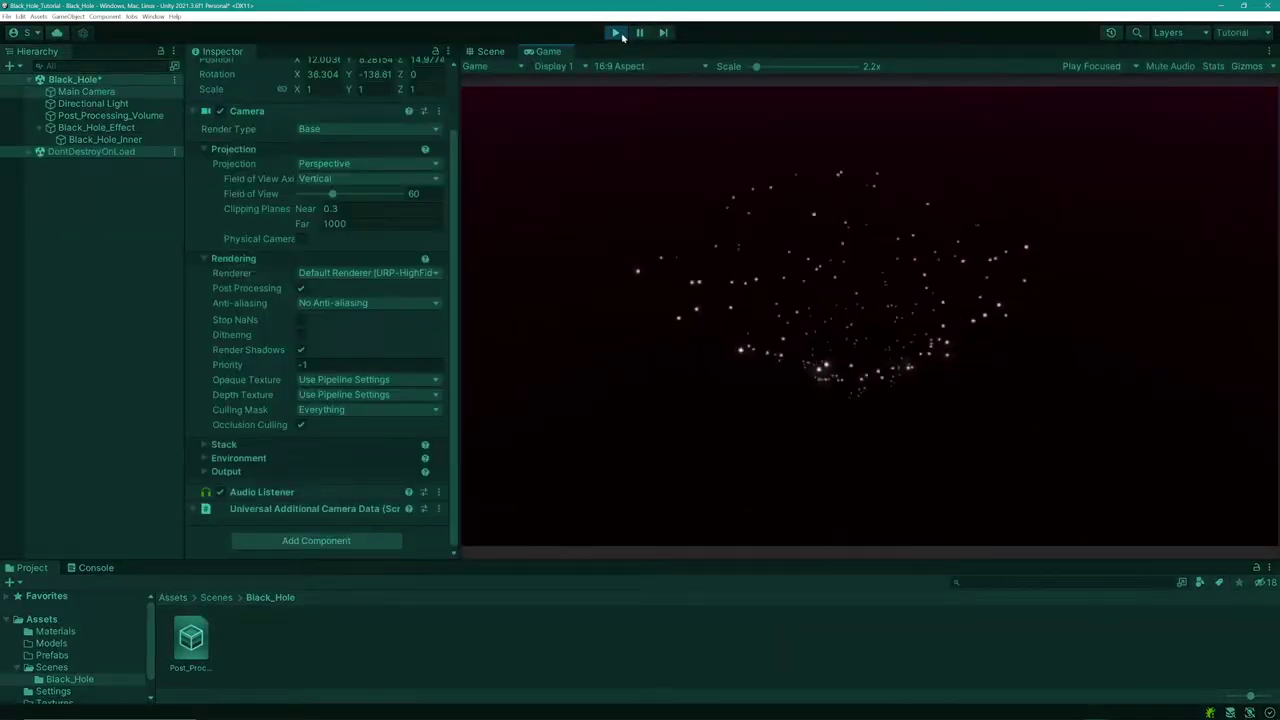
{"action": "left_click", "coordinate": [616, 33]}
- Enable Trails on Black_Hole_Inner and turn off Die with Particles
{"action": "left_click", "coordinate": [196, 305]}
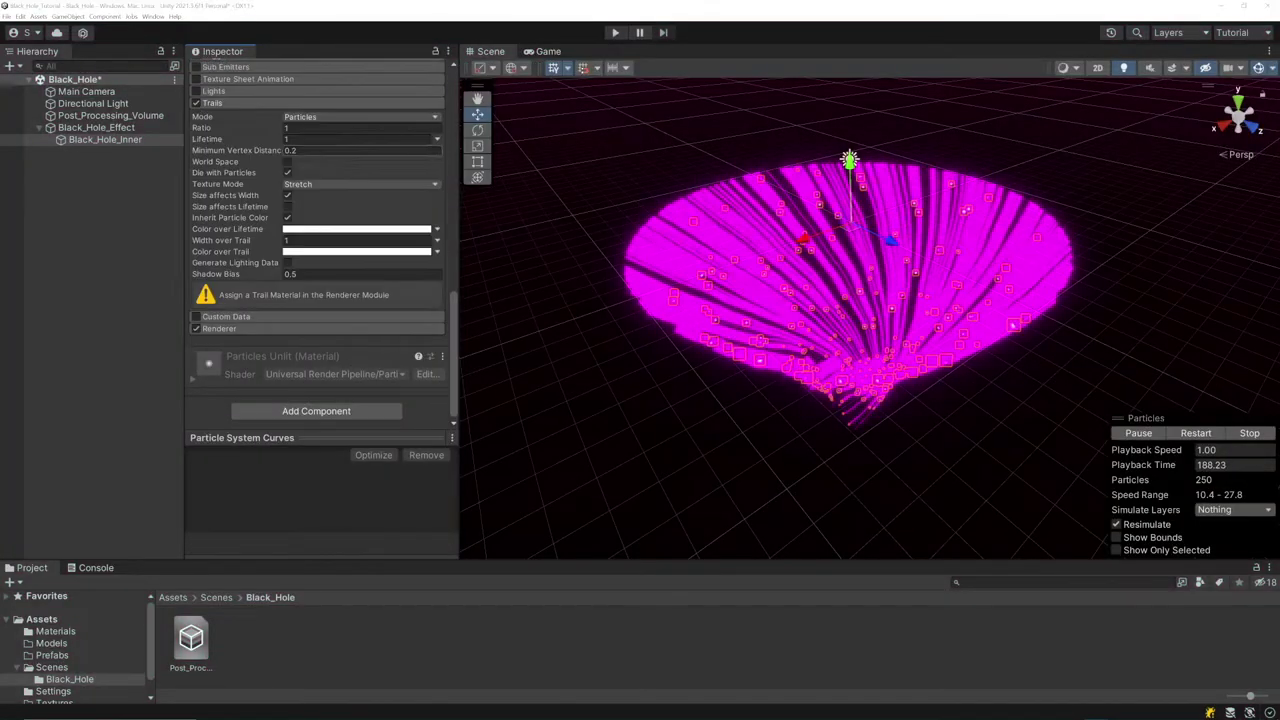
{"action": "left_click", "coordinate": [289, 172]}
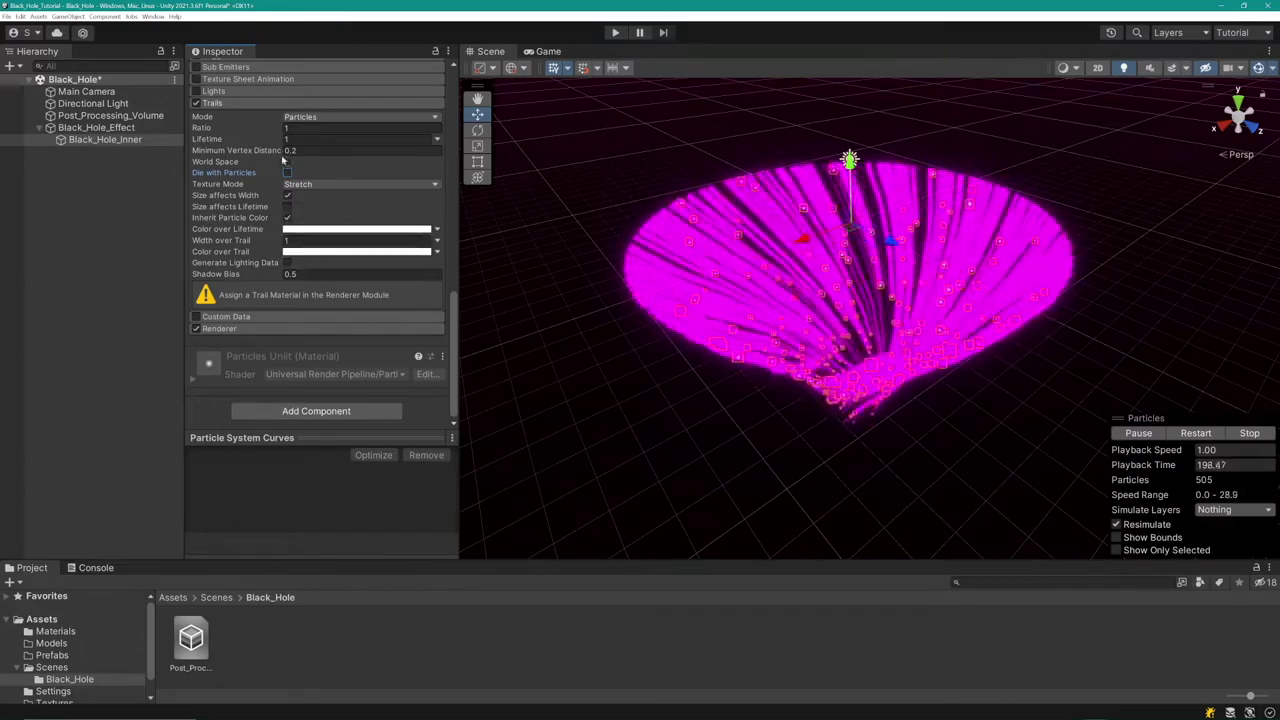
{"action": "left_click", "coordinate": [253, 103]}
- In Black_Hole_Inner's Renderer, clear the material, assign Default-Particle as the trail material and set the render mode to None
{"action": "left_click", "coordinate": [220, 328]}
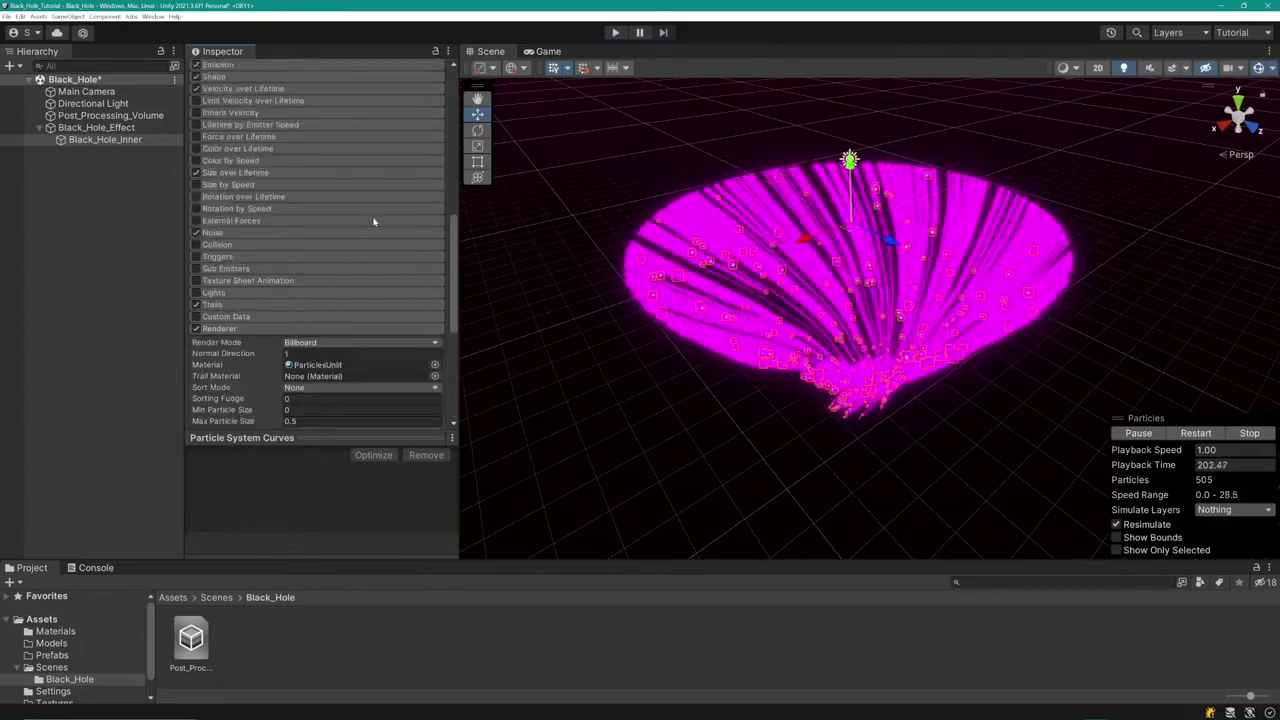
{"action": "scroll", "coordinate": [318, 240], "scroll_direction": "up", "scroll_amount": 2}
{"action": "left_click", "coordinate": [434, 214]}
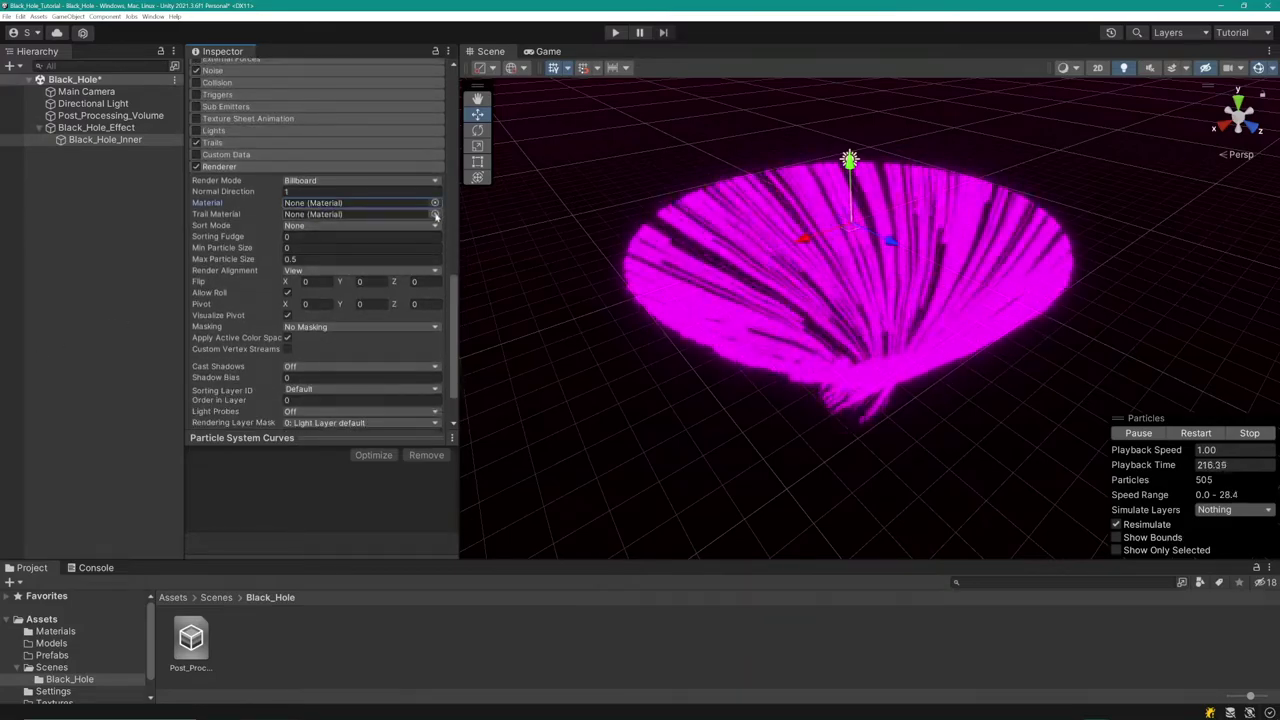
{"action": "left_click", "coordinate": [704, 283]}
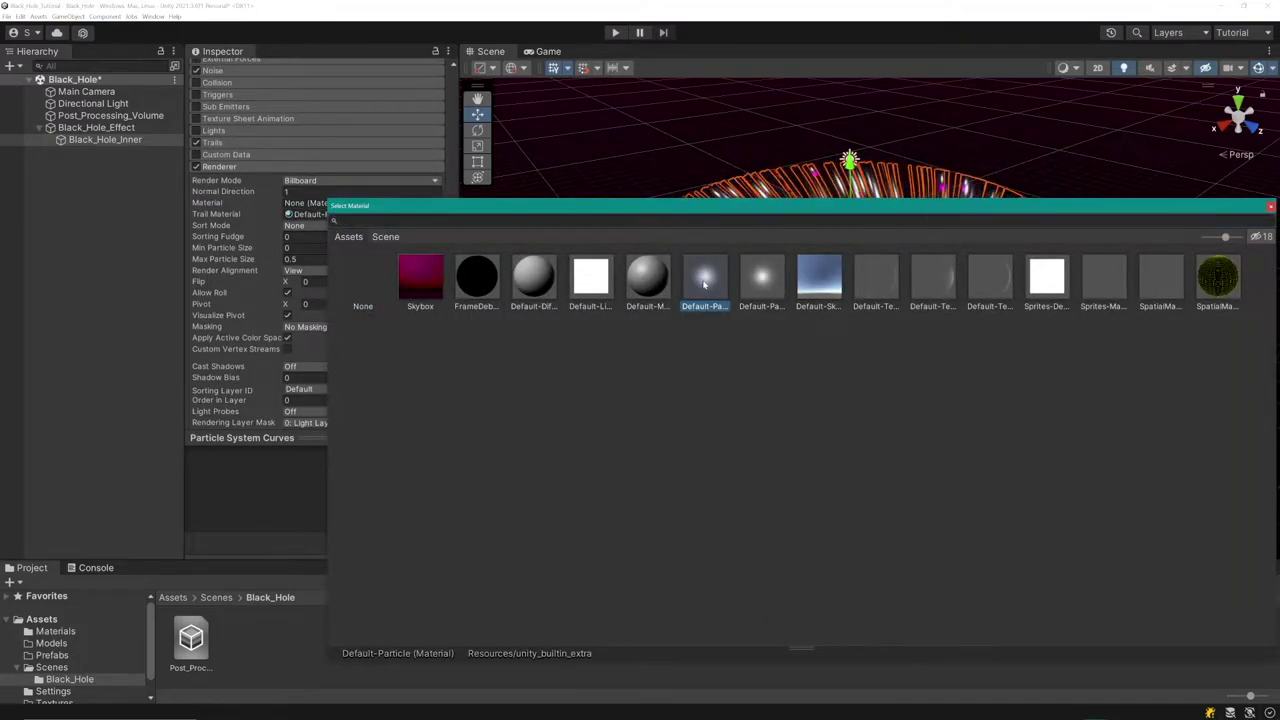
{"action": "double_click", "coordinate": [704, 283]}
{"action": "scroll", "coordinate": [373, 250], "scroll_direction": "up", "scroll_amount": 2}
{"action": "left_click", "coordinate": [371, 220]}
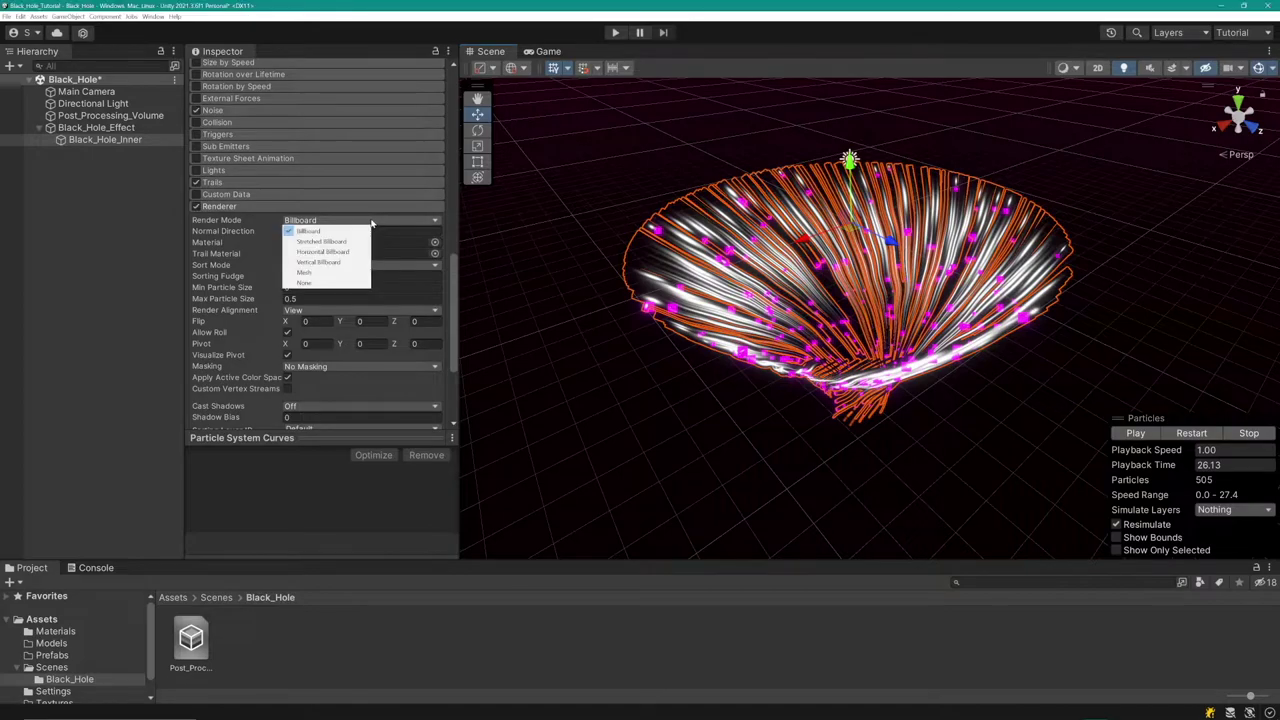
{"action": "left_click", "coordinate": [341, 283]}
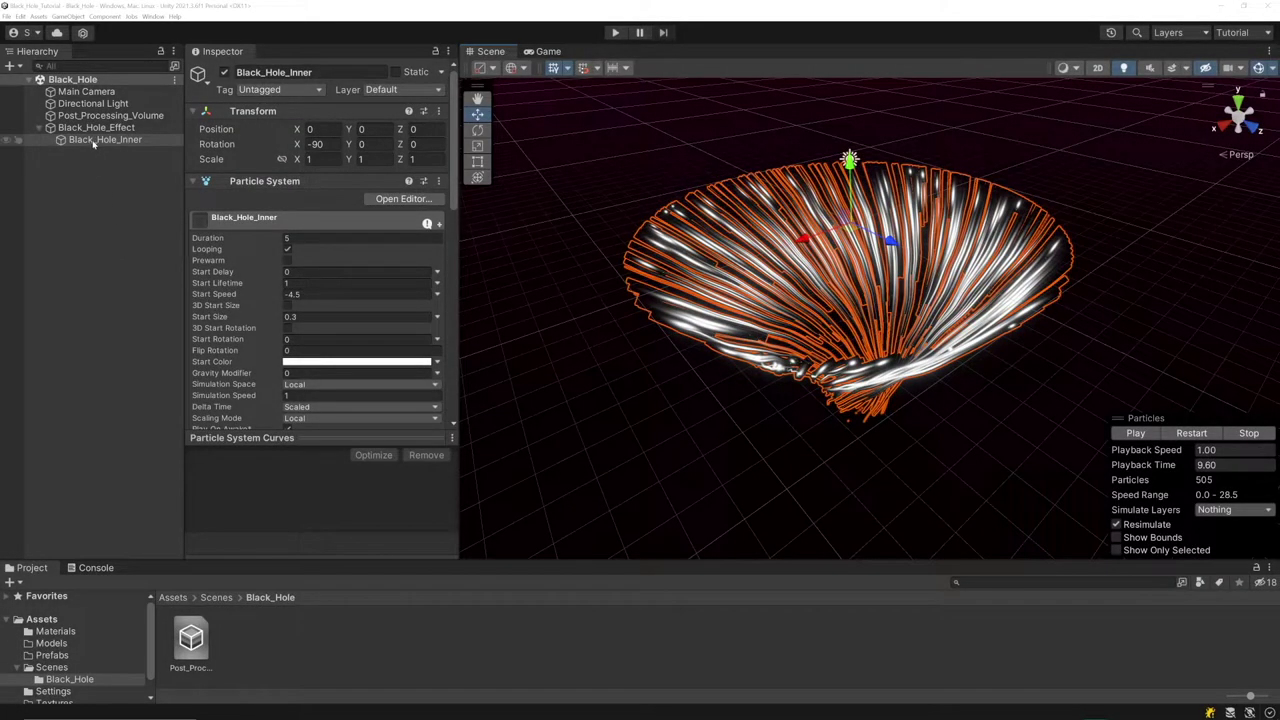
- Add a Particle System as a child of Black_Hole_Effect and name it Inner_Accretion_Disk
{"action": "left_click", "coordinate": [95, 128]}
{"action": "right_click", "coordinate": [95, 130]}
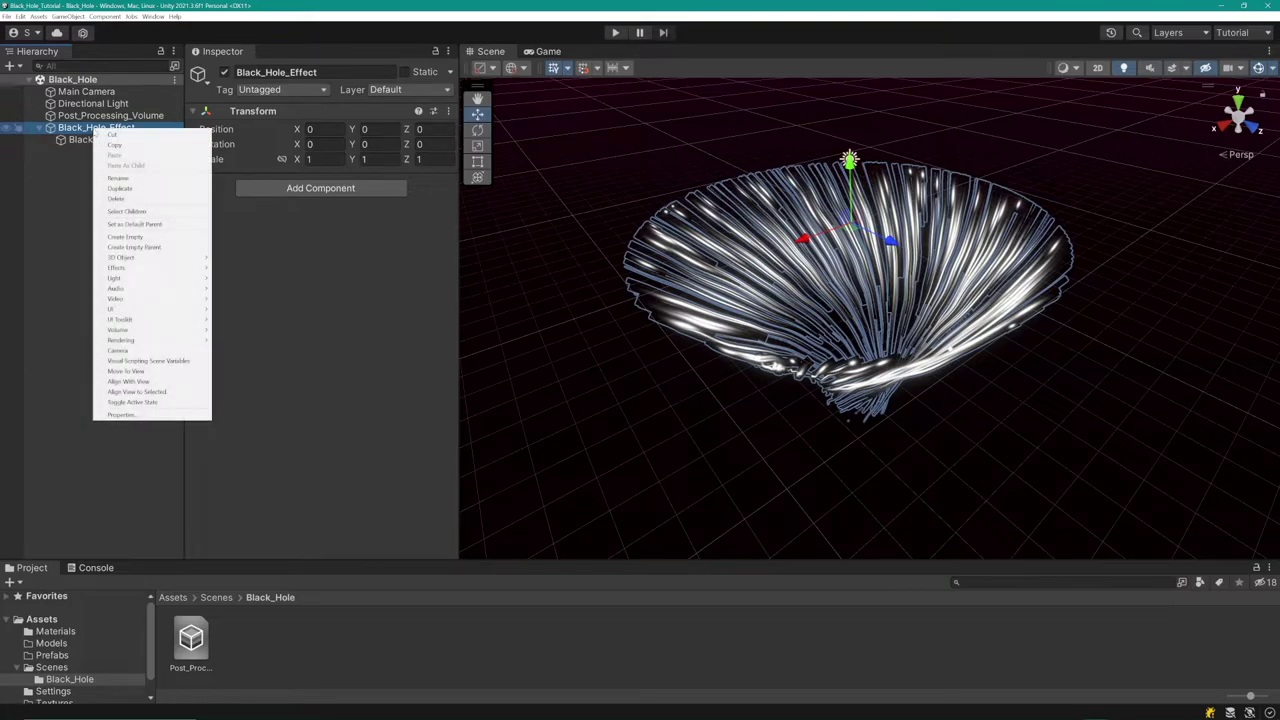
{"action": "mouse_move", "coordinate": [175, 268]}
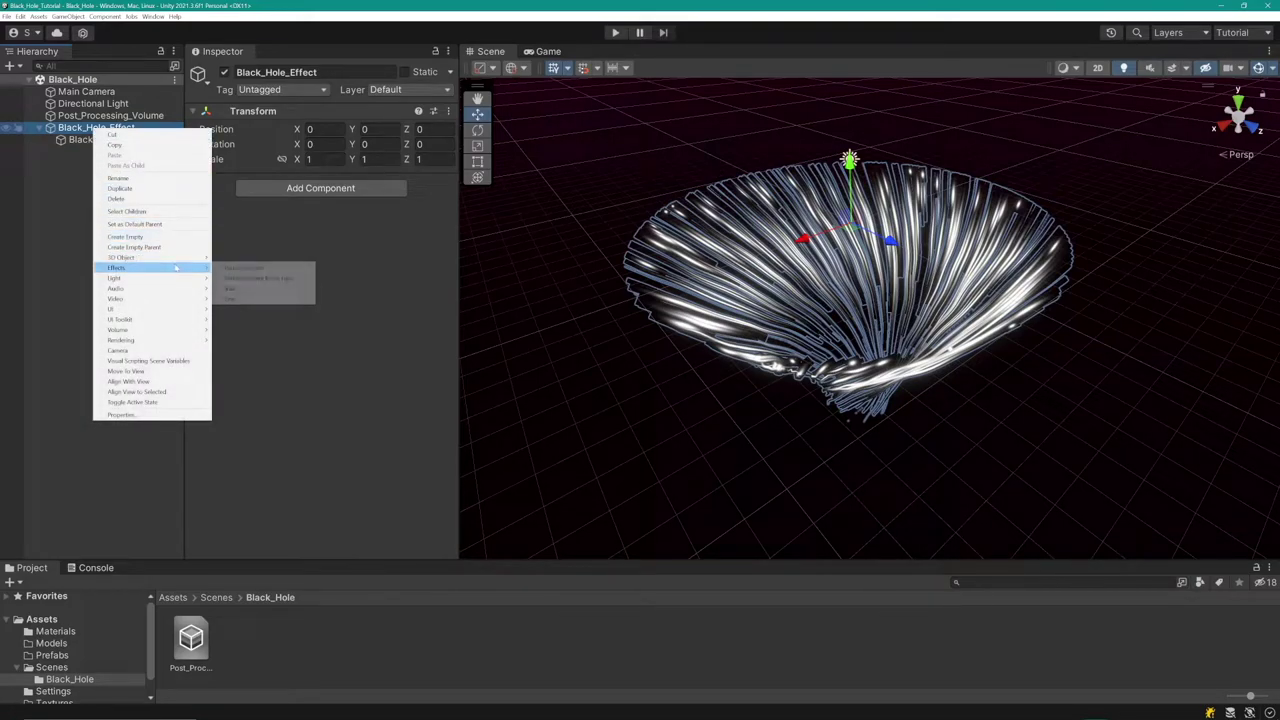
{"action": "left_click", "coordinate": [245, 268]}
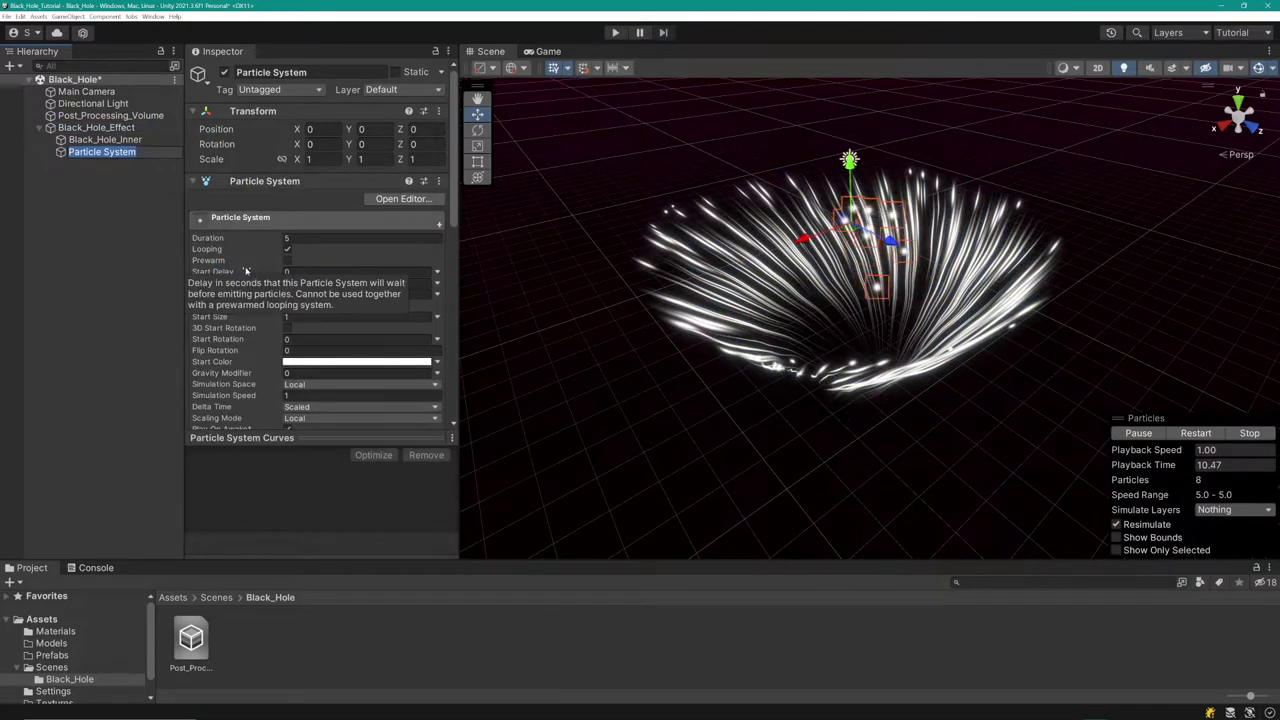
{"action": "type", "text": "Inner"}
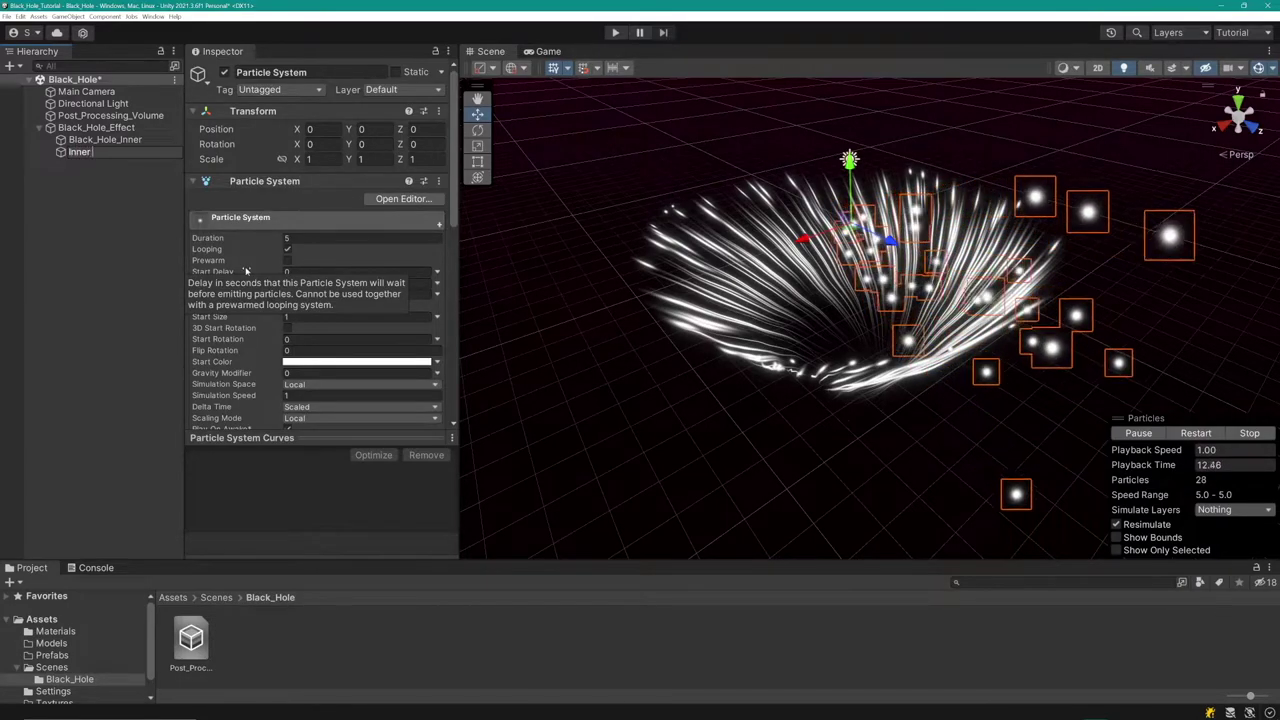
{"action": "type", "text": "_Acc"}
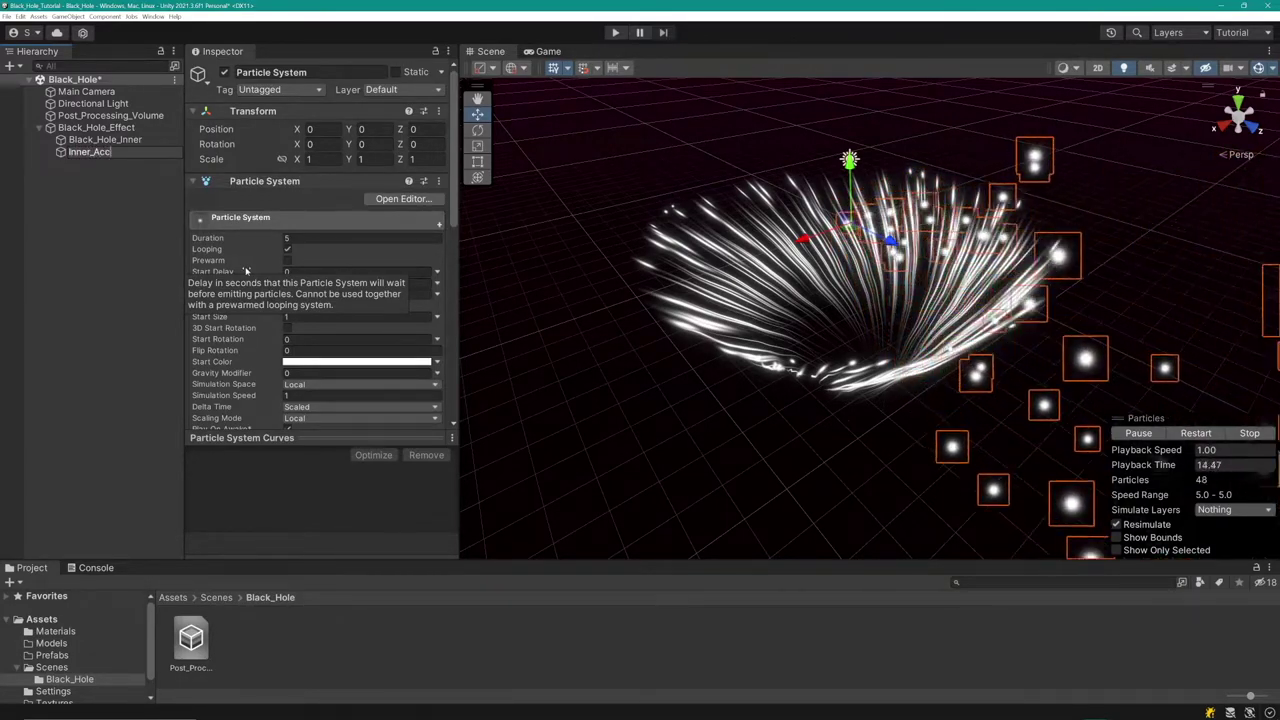
{"action": "type", "text": "retio"}
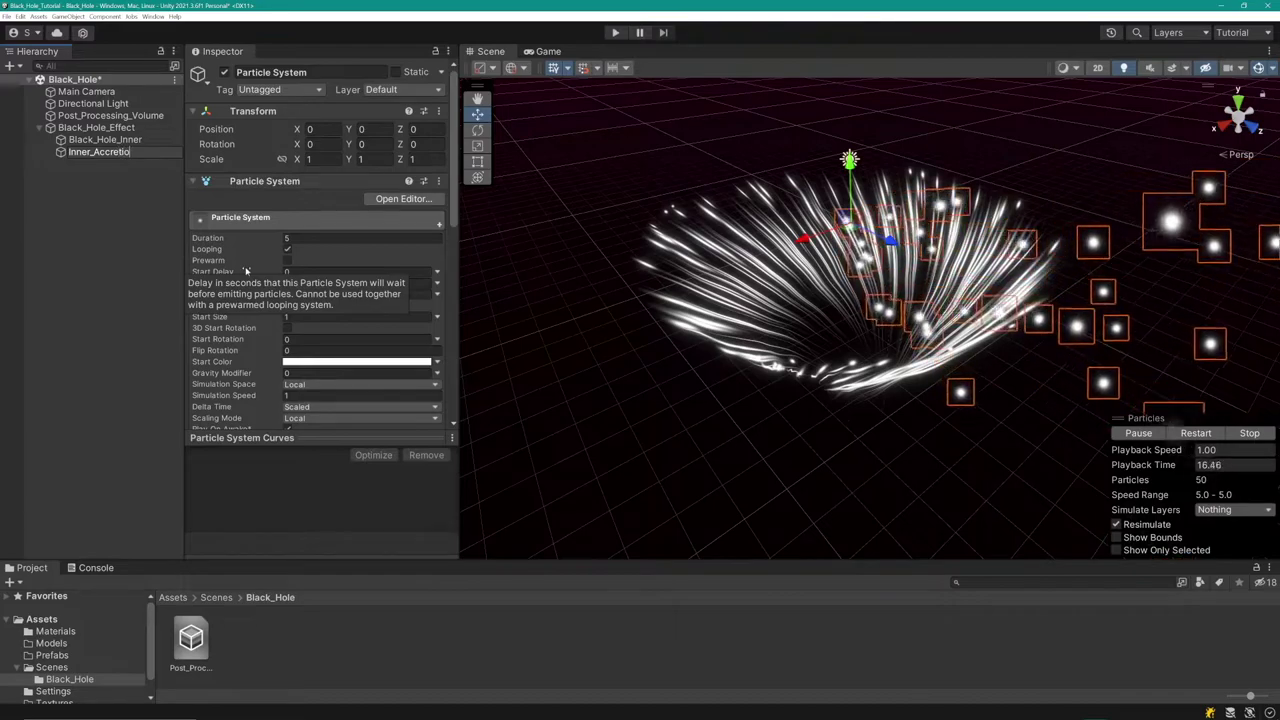
{"action": "type", "text": "n_Disk"}
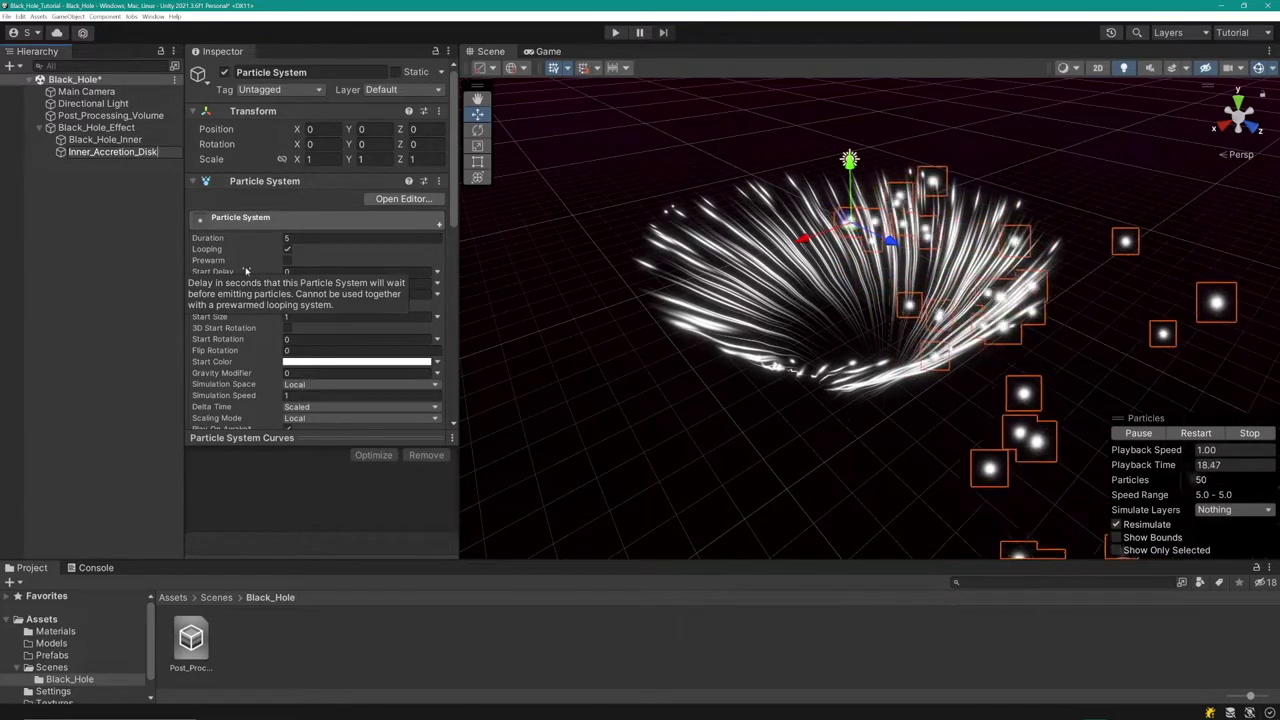
{"action": "left_click", "coordinate": [93, 168]}
- Enable Prewarm on Black_Hole_Inner
{"action": "left_click", "coordinate": [105, 139]}
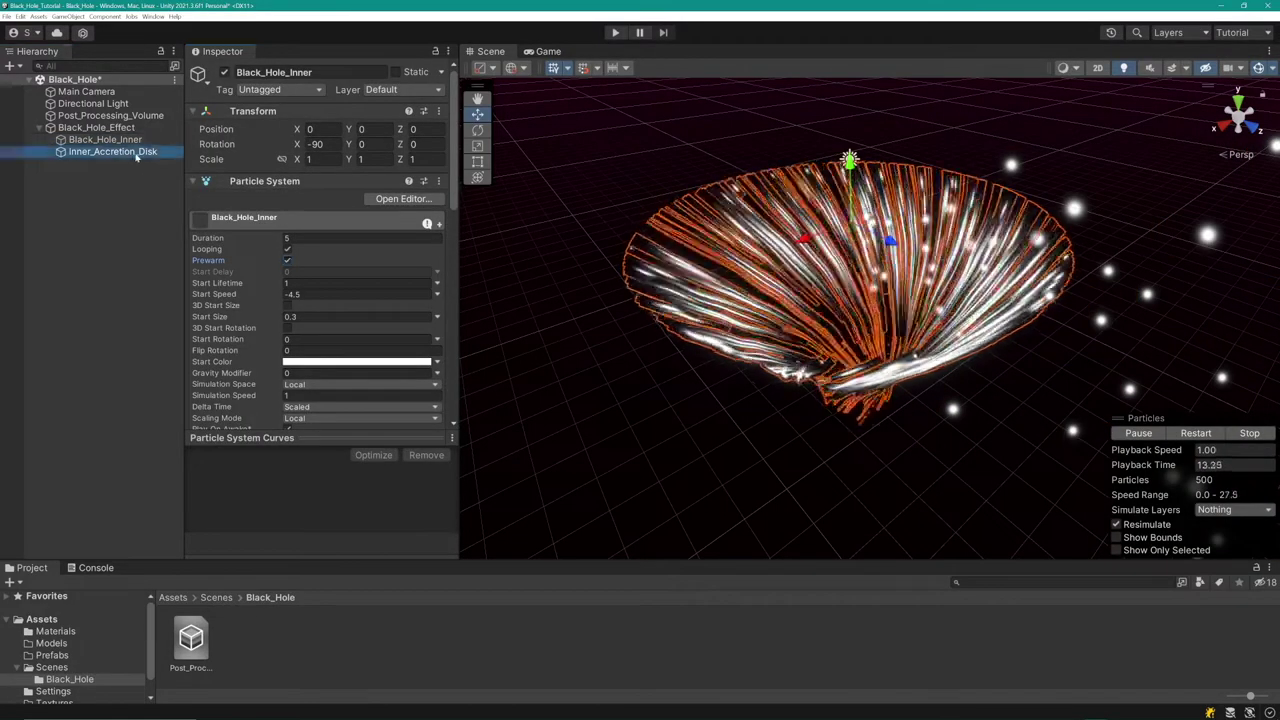
- Give Inner_Accretion_Disk a duration of 10, Prewarm, an X rotation of -90, start lifetime 2 and start speed 0
{"action": "left_click", "coordinate": [110, 151]}
{"action": "left_click", "coordinate": [290, 238]}
{"action": "left_click", "coordinate": [316, 144]}
{"action": "type", "text": "-90"}
{"action": "key", "text": "Return"}
{"action": "left_click", "coordinate": [357, 283]}
{"action": "type", "text": "2"}
{"action": "key", "text": "Tab"}
{"action": "type", "text": "0"}
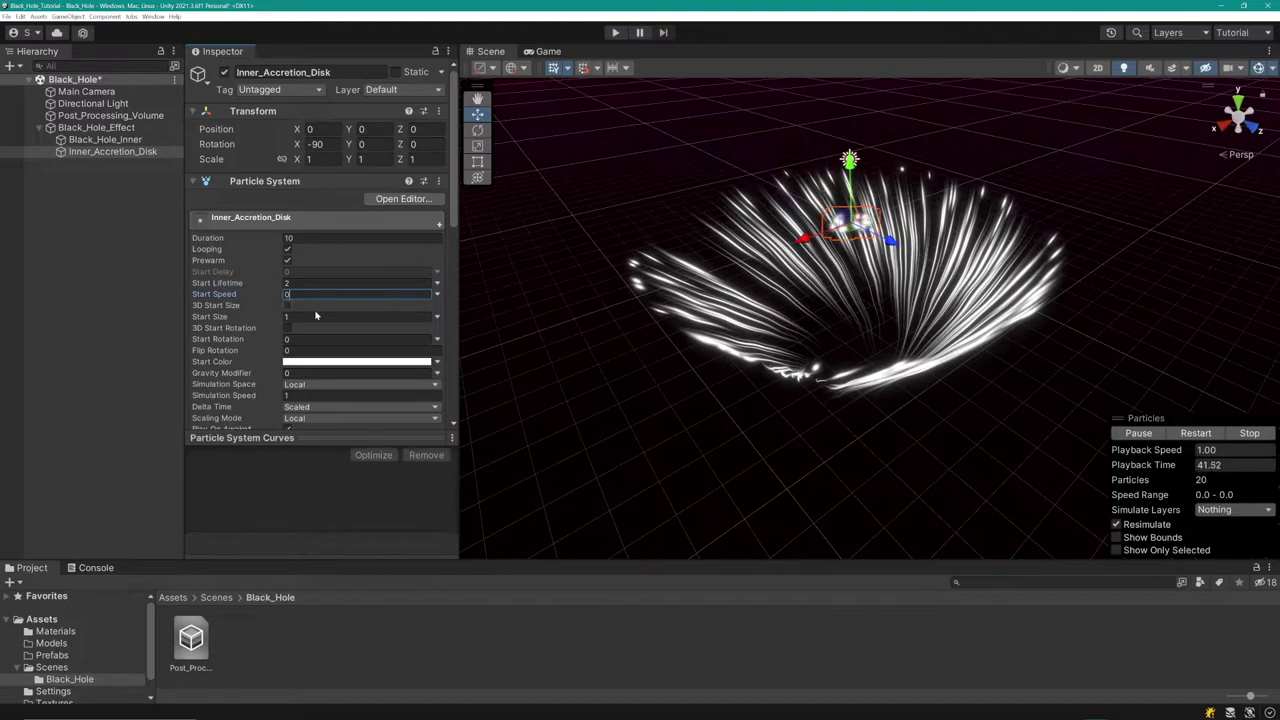
- Make Inner_Accretion_Disk's start size random between the constants 0.5 and 1
{"action": "left_click", "coordinate": [436, 318]}
{"action": "left_click", "coordinate": [482, 345]}
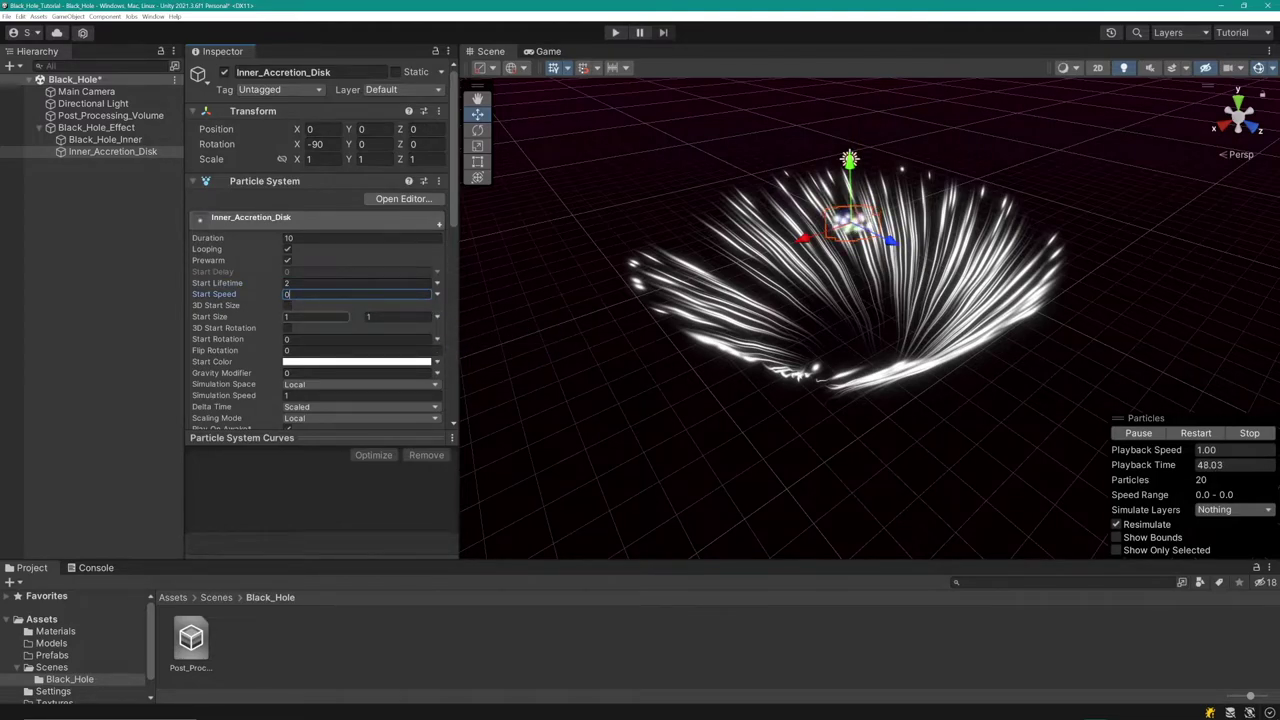
{"action": "scroll", "coordinate": [330, 326], "scroll_direction": "down", "scroll_amount": 2}
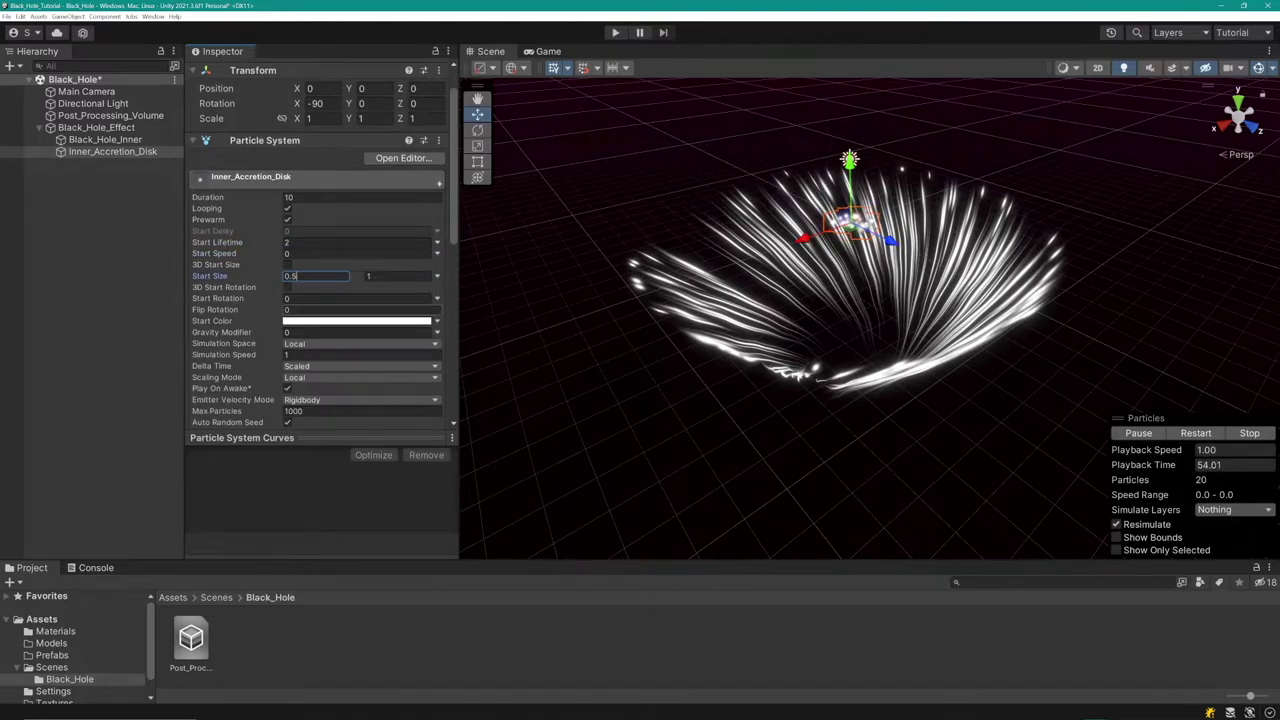
- Make Inner_Accretion_Disk's start color random between two colors, an orange-red and a pale yellow
{"action": "left_click", "coordinate": [436, 321]}
{"action": "left_click", "coordinate": [472, 346]}
{"action": "left_click", "coordinate": [404, 320]}
{"action": "left_click", "coordinate": [503, 419]}
{"action": "left_click_drag", "start_coordinate": [461, 403], "coordinate": [441, 413]}
{"action": "left_click", "coordinate": [516, 313]}
{"action": "left_click", "coordinate": [368, 331]}
{"action": "left_click", "coordinate": [510, 400]}
{"action": "left_click", "coordinate": [340, 276]}
- Set Inner_Accretion_Disk's max particles to 600 and its emission rate over time to 100
{"action": "scroll", "coordinate": [336, 272], "scroll_direction": "down", "scroll_amount": 2}
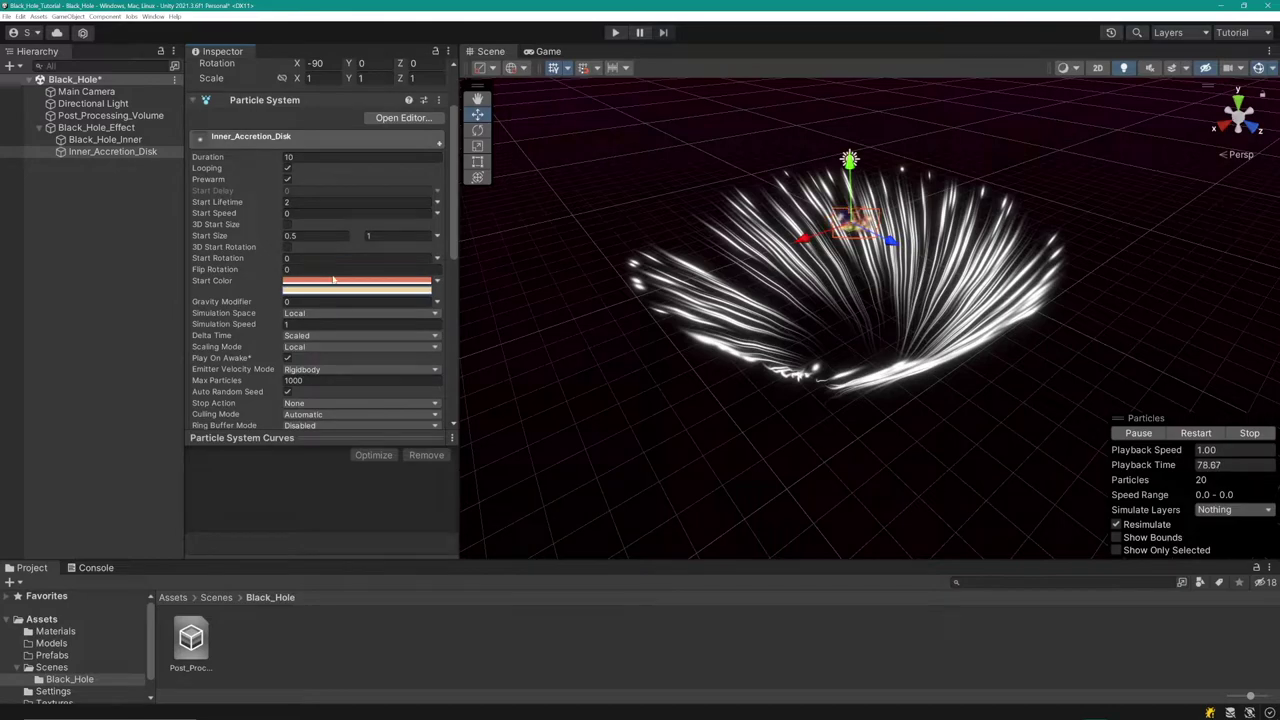
{"action": "scroll", "coordinate": [334, 281], "scroll_direction": "down", "scroll_amount": 2}
{"action": "left_click", "coordinate": [300, 339]}
{"action": "scroll", "coordinate": [340, 338], "scroll_direction": "down", "scroll_amount": 2}
{"action": "left_click", "coordinate": [314, 316]}
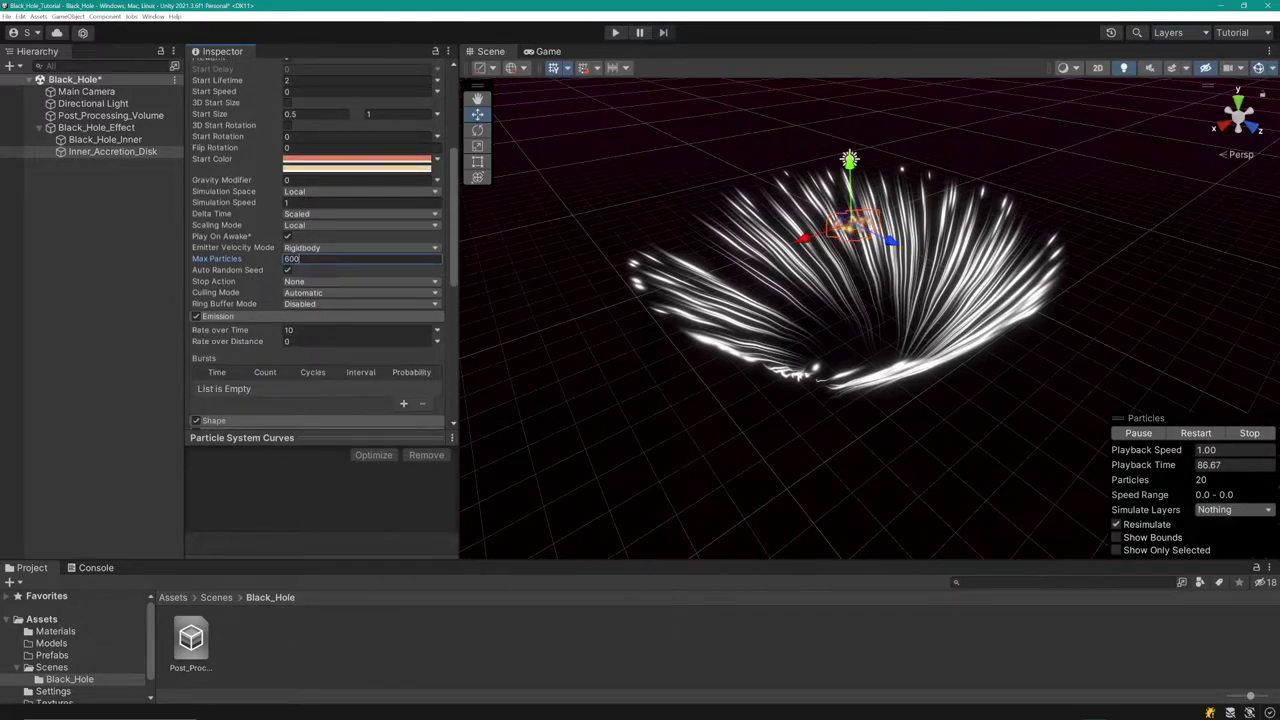
{"action": "left_click", "coordinate": [314, 330]}
{"action": "type", "text": "100"}
{"action": "left_click", "coordinate": [304, 317]}
- Change Inner_Accretion_Disk's emitter shape to Circle with radius 9.5 and radius thickness 0
{"action": "left_click", "coordinate": [288, 328]}
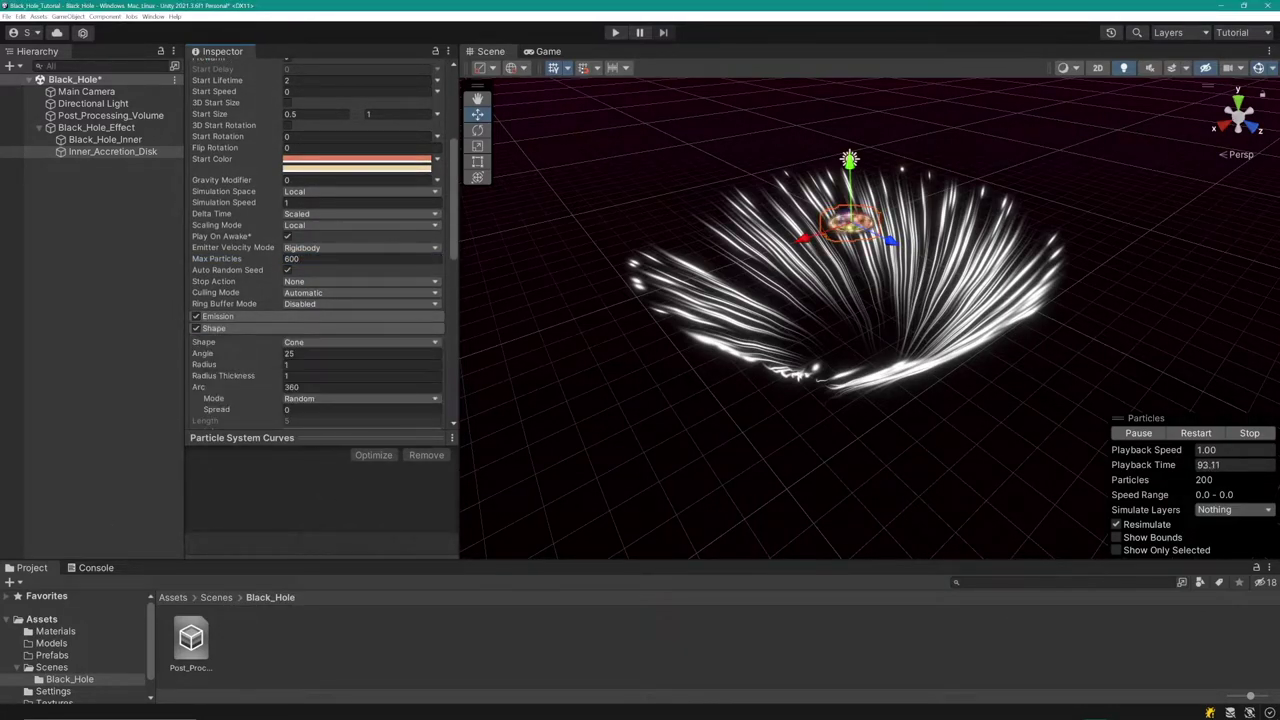
{"action": "left_click", "coordinate": [332, 342]}
{"action": "left_click", "coordinate": [330, 454]}
{"action": "left_click", "coordinate": [330, 353]}
{"action": "type", "text": "9.5"}
{"action": "left_click", "coordinate": [360, 364]}
{"action": "type", "text": "0"}
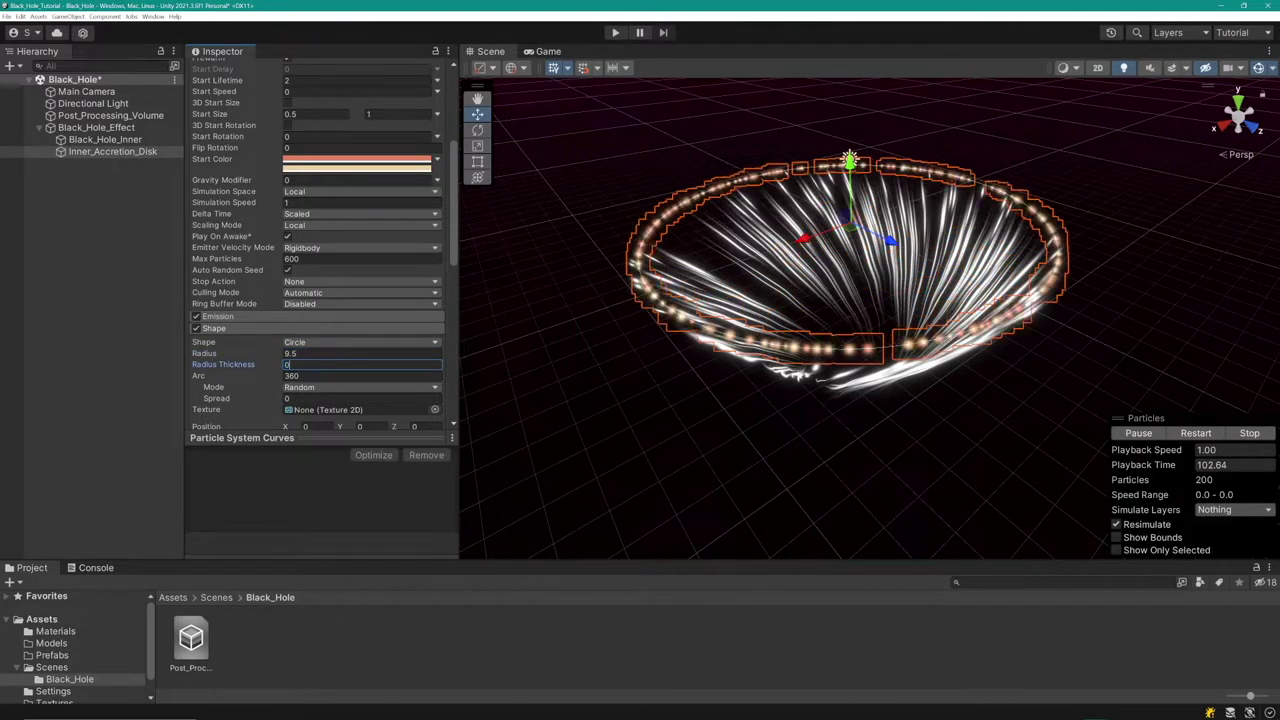
- Set the Z scale of Inner_Accretion_Disk's emitter shape to 0.3 and adjust its position randomization
{"action": "scroll", "coordinate": [318, 353], "scroll_direction": "down", "scroll_amount": 6}
{"action": "left_click", "coordinate": [209, 330]}
{"action": "scroll", "coordinate": [350, 264], "scroll_direction": "down", "scroll_amount": 2}
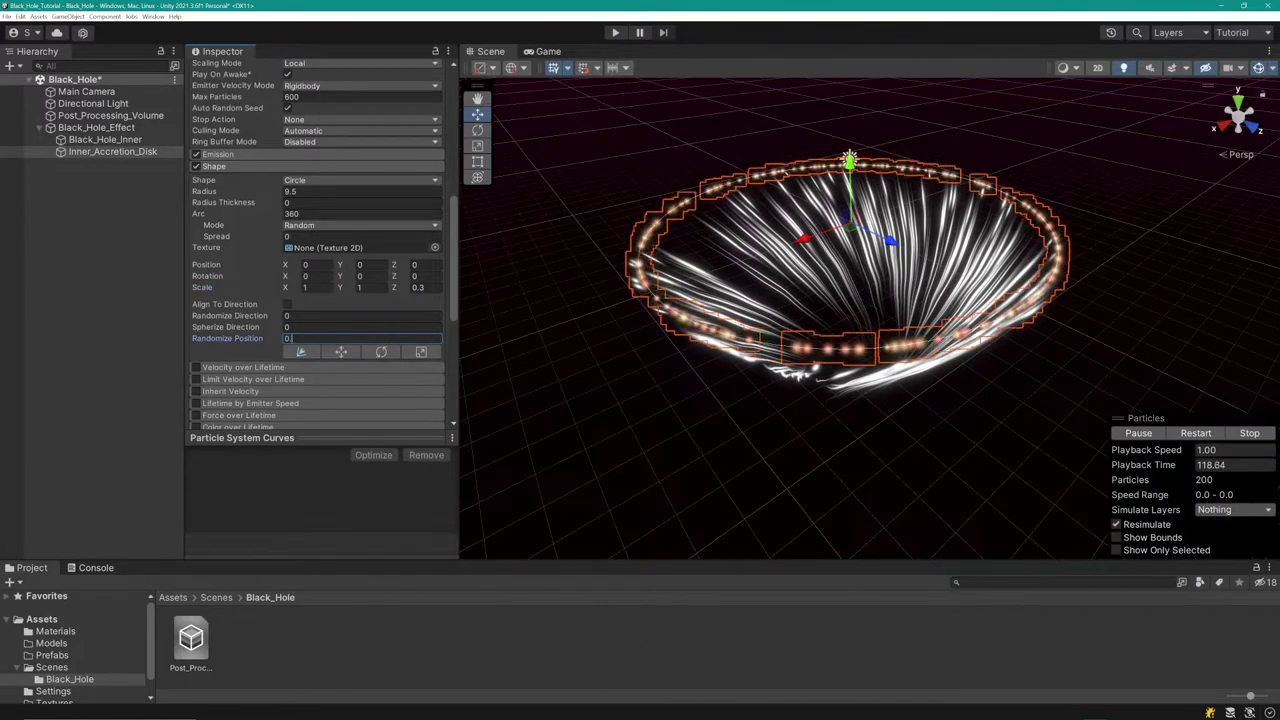
{"action": "left_click", "coordinate": [230, 166]}
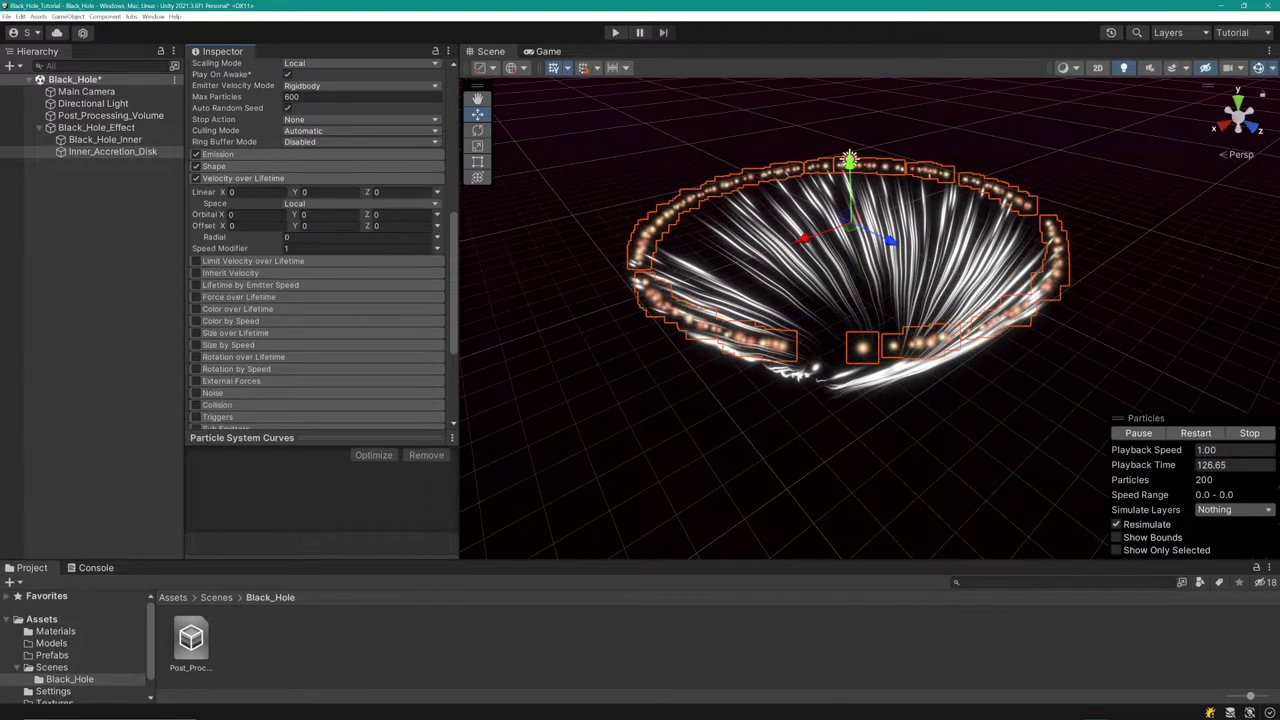
- Enable Velocity over Lifetime on Inner_Accretion_Disk with orbital Z 3.6, radial 2 and speed modifier 0.7
{"action": "left_click", "coordinate": [243, 178]}
{"action": "left_click", "coordinate": [400, 214]}
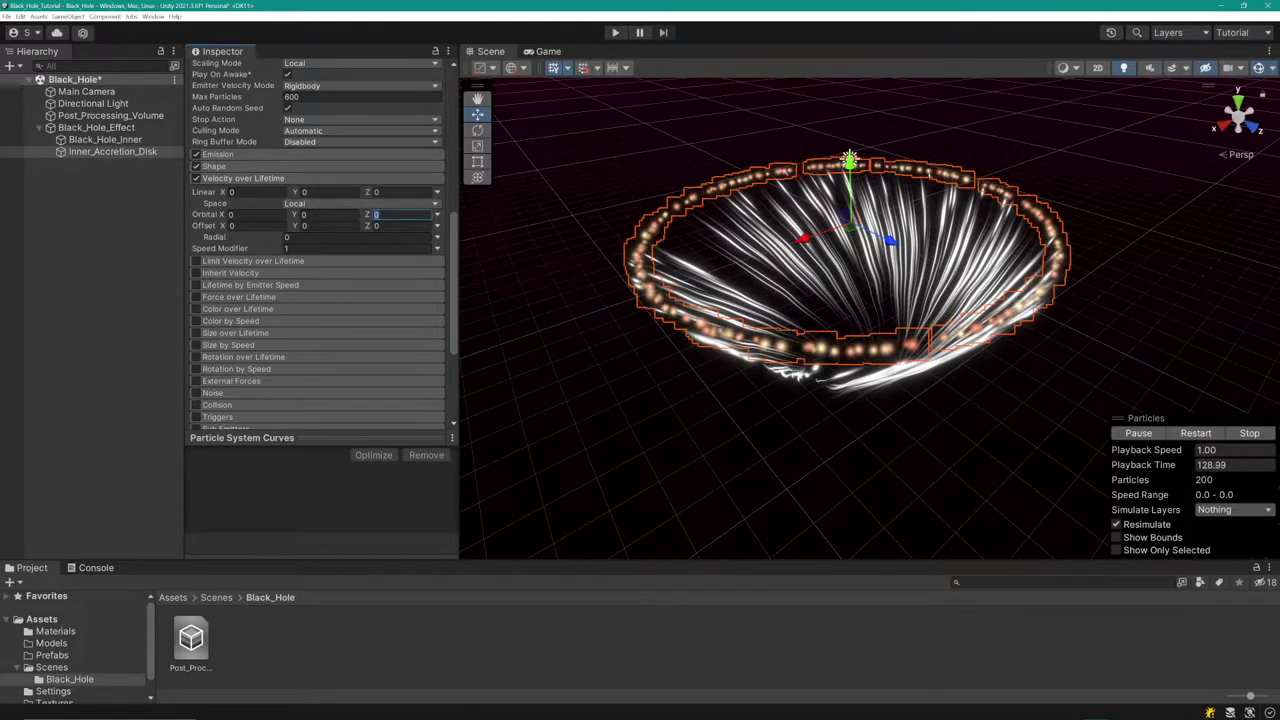
{"action": "type", "text": "2"}
{"action": "key", "text": "Tab"}
{"action": "type", "text": "0"}
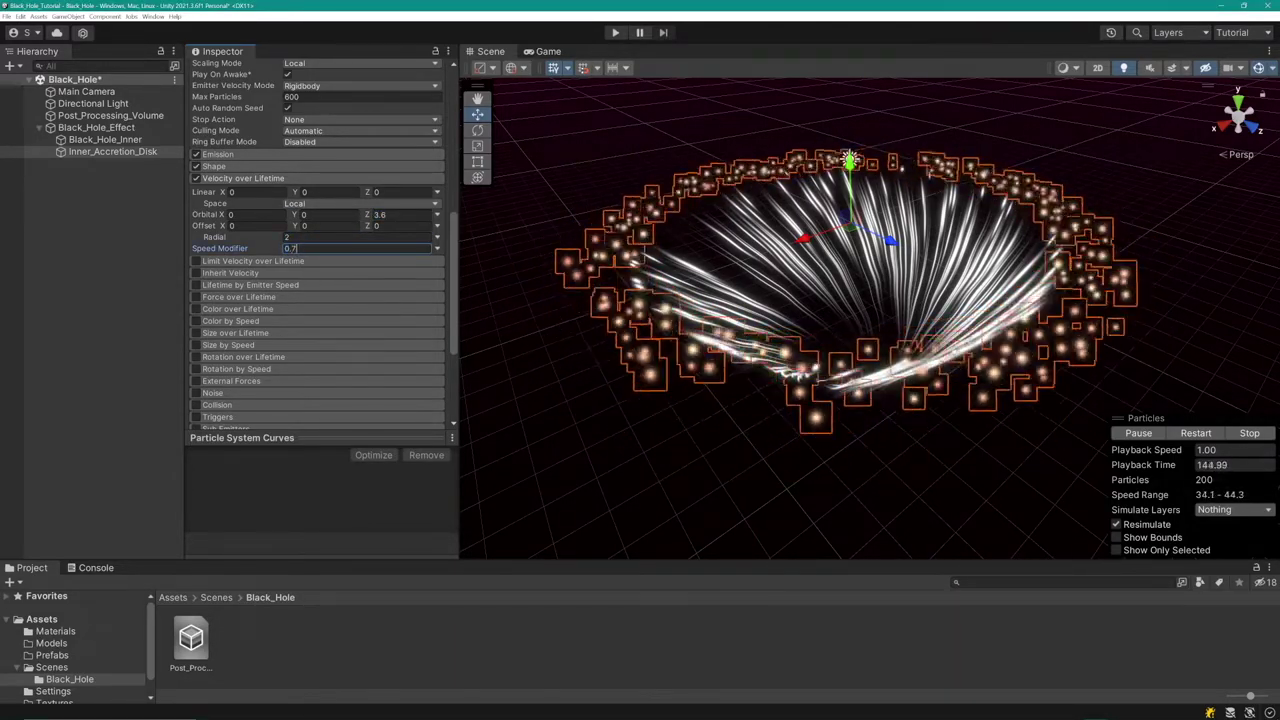
{"action": "left_click", "coordinate": [243, 178]}
- Enable Color over Lifetime on Inner_Accretion_Disk with a gradient that fades alpha in from 0 at the start and out at the end
{"action": "left_click", "coordinate": [232, 238]}
{"action": "left_click", "coordinate": [358, 251]}
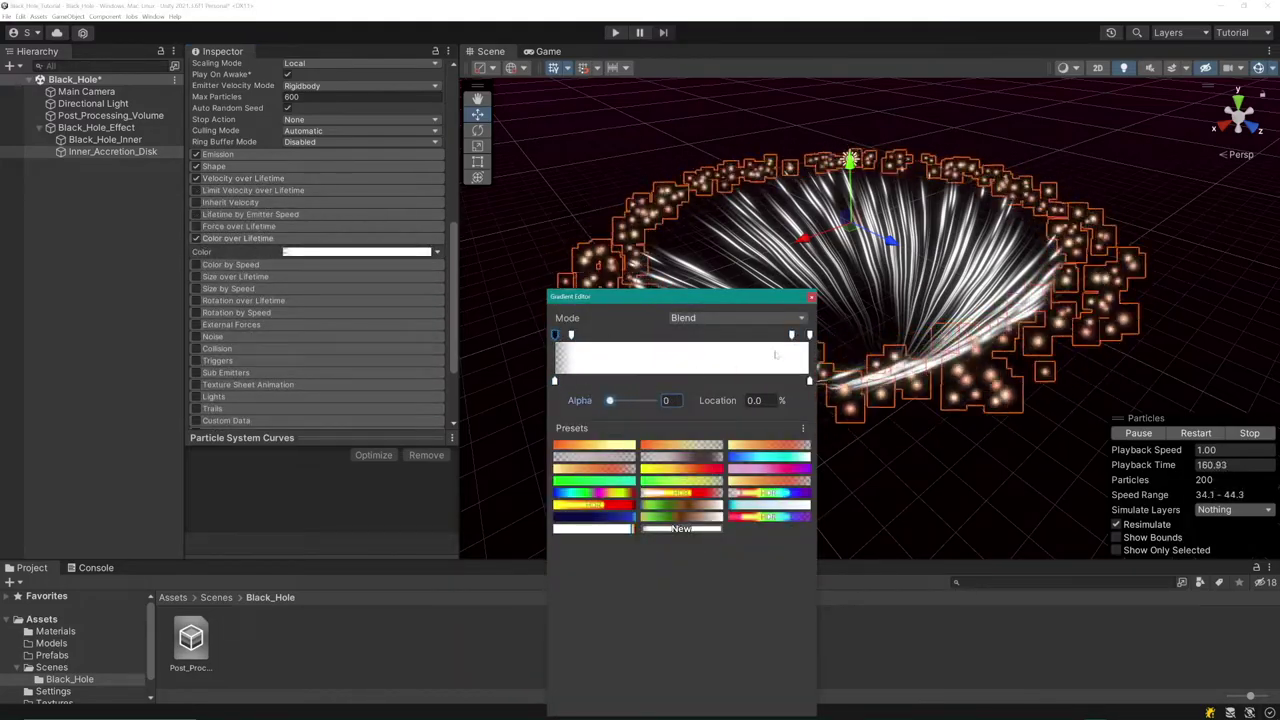
{"action": "left_click", "coordinate": [811, 297]}
{"action": "left_click", "coordinate": [275, 239]}
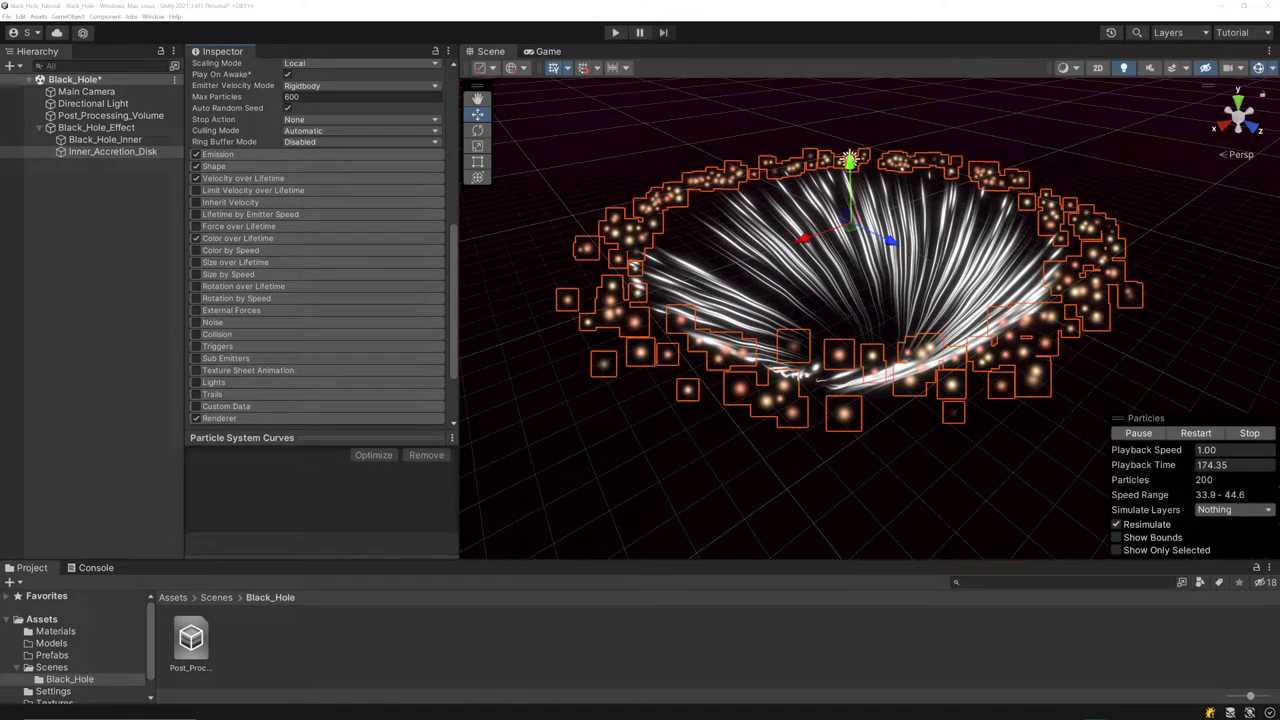
- Enable Noise on Inner_Accretion_Disk with strength 0.2 and scroll speed 0.8
{"action": "left_click", "coordinate": [212, 322]}
{"action": "scroll", "coordinate": [212, 322], "scroll_direction": "down", "scroll_amount": 2}
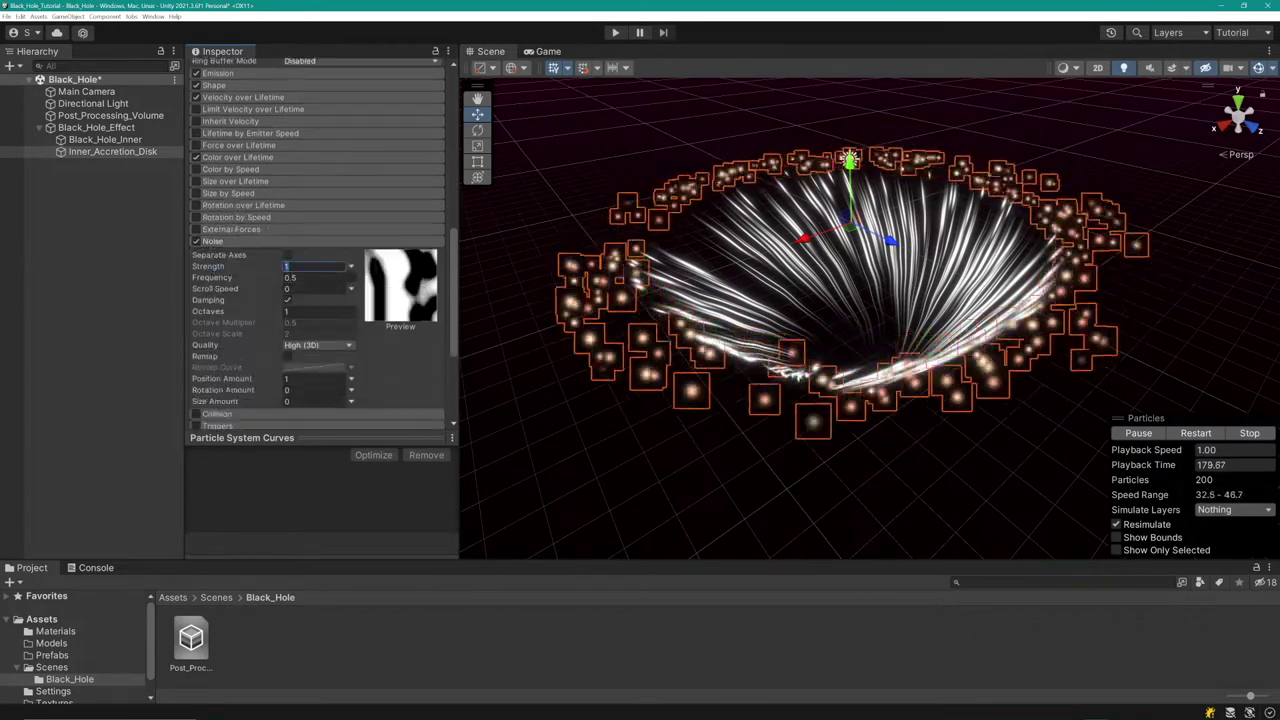
{"action": "type", "text": "0.2"}
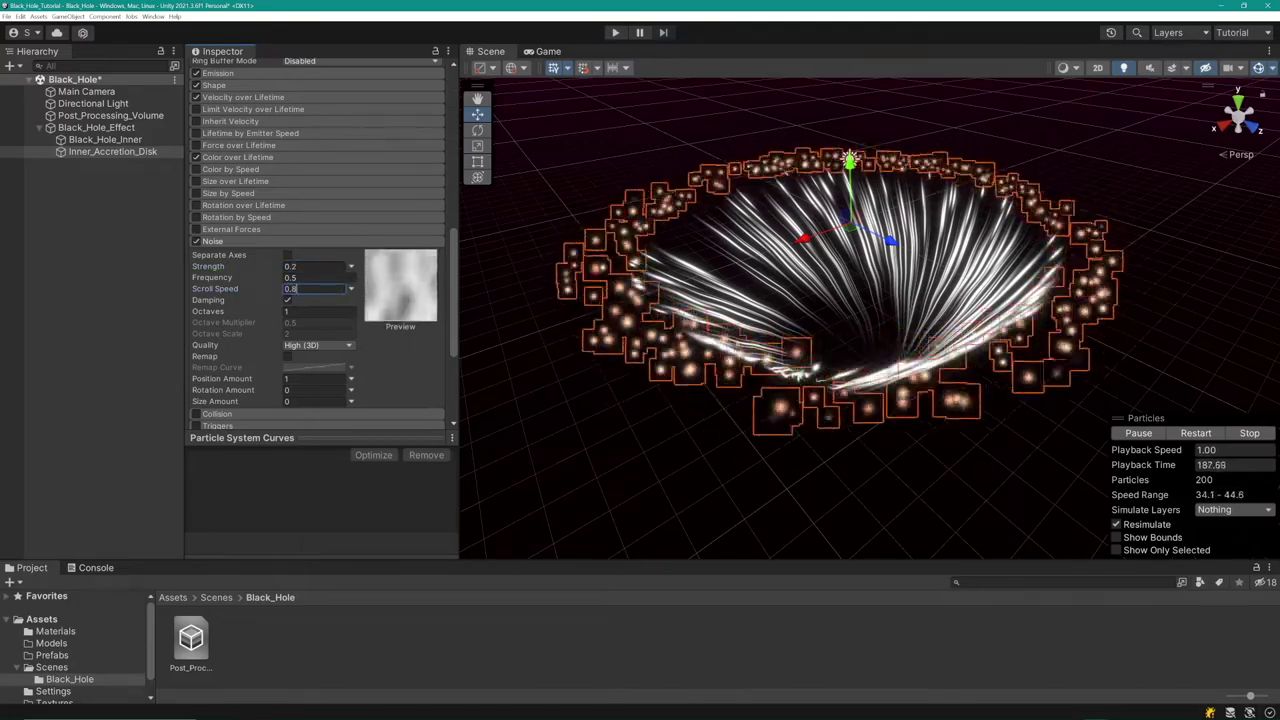
{"action": "left_click", "coordinate": [257, 244]}
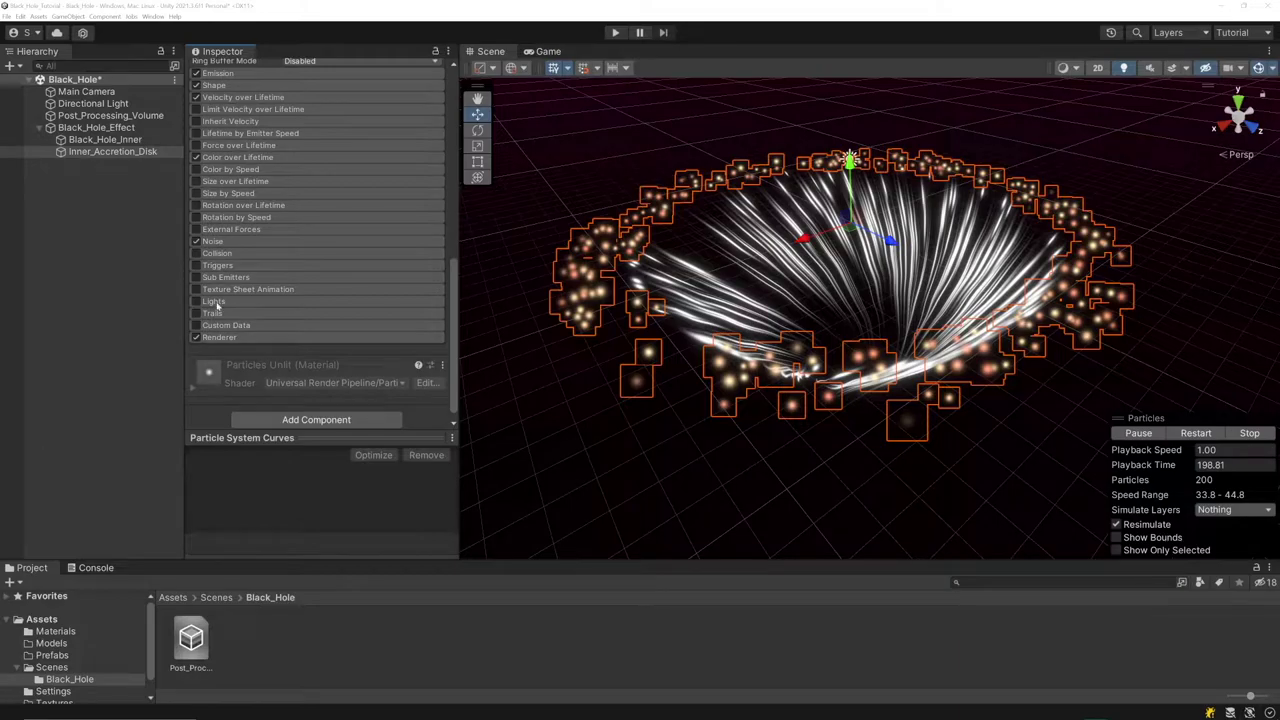
- Enable the Trails module on Inner_Accretion_Disk so that its particles leave trails
{"action": "left_click", "coordinate": [196, 313]}
{"action": "left_click", "coordinate": [225, 314]}
{"action": "scroll", "coordinate": [262, 290], "scroll_direction": "down", "scroll_amount": 2}
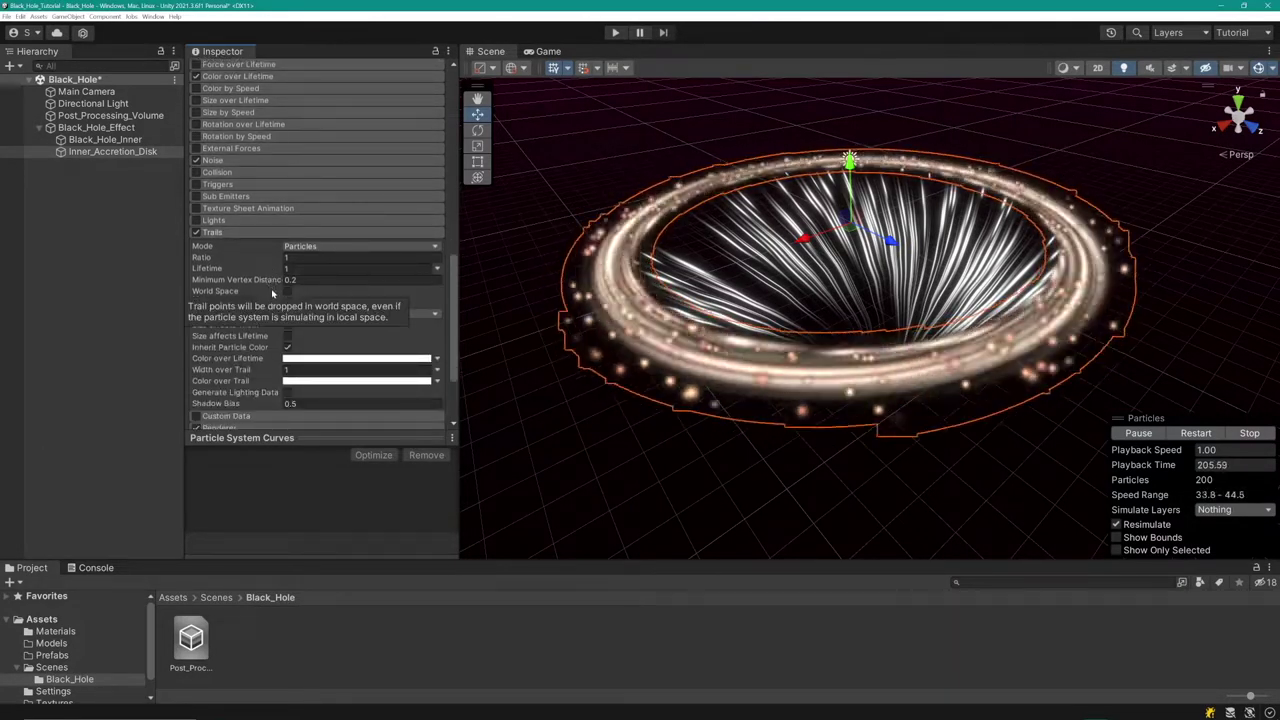
{"action": "left_click", "coordinate": [290, 232]}
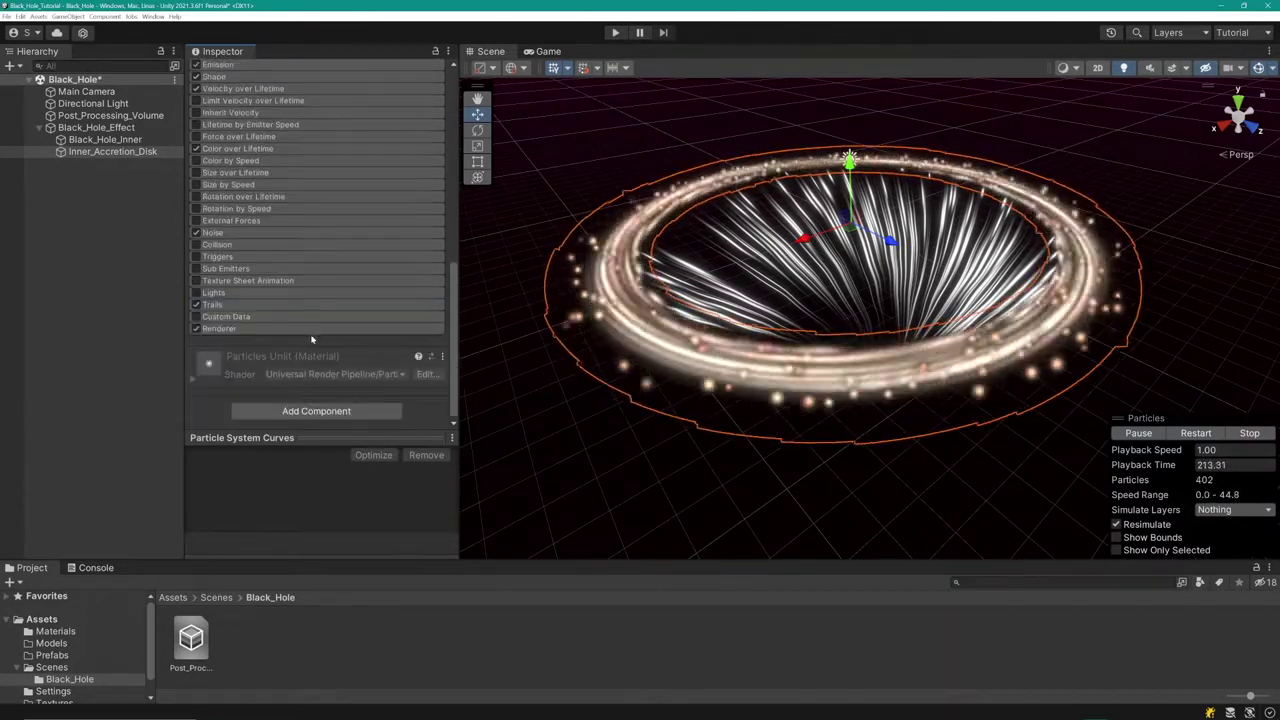
- Clear Inner_Accretion_Disk's particle material and set its render mode to None so that only the trails are drawn
{"action": "left_click", "coordinate": [311, 331]}
{"action": "scroll", "coordinate": [318, 325], "scroll_direction": "down", "scroll_amount": 2}
{"action": "left_click", "coordinate": [435, 285]}
{"action": "double_click", "coordinate": [363, 340]}
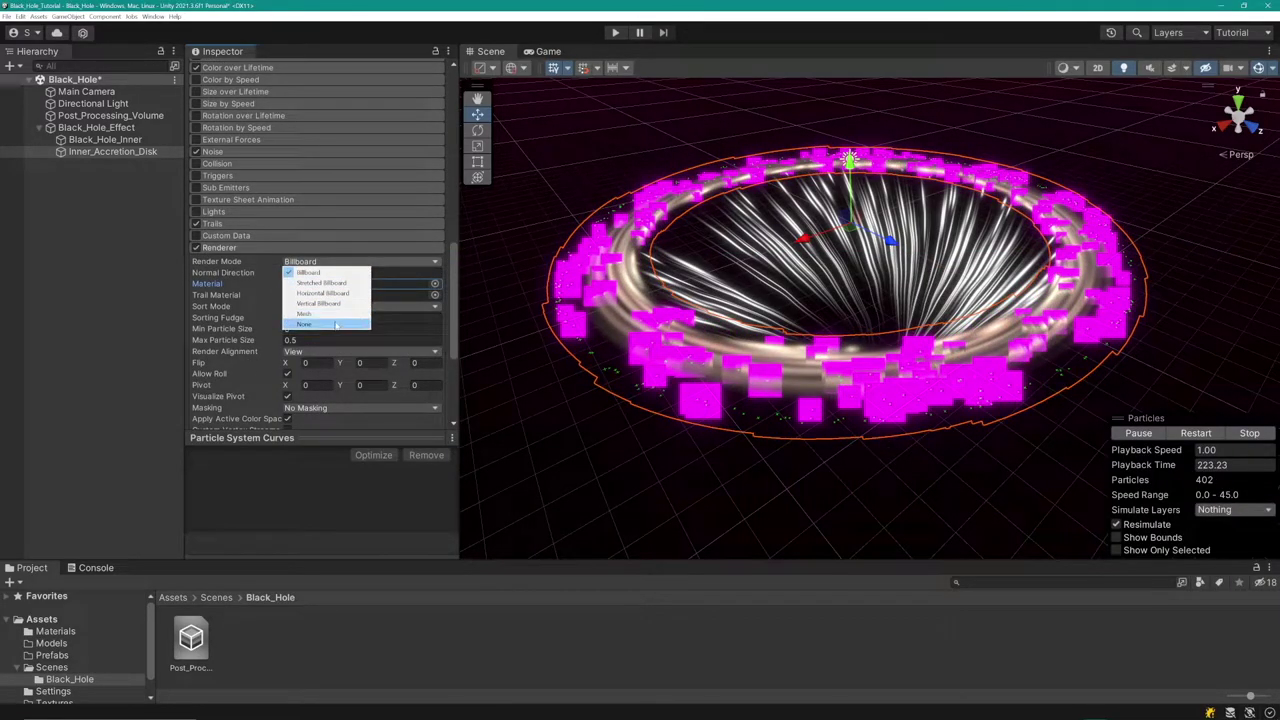
{"action": "left_click", "coordinate": [336, 325]}
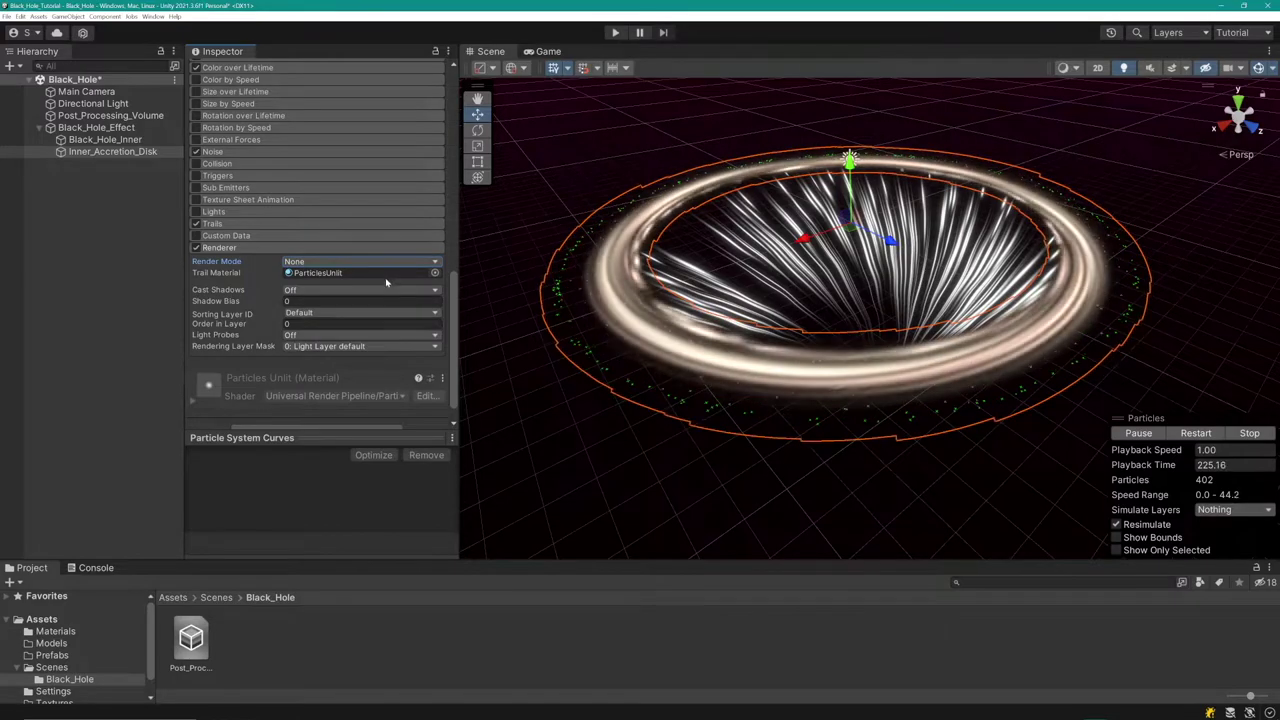
- Play the scene to preview the inner particles and accretion disk in the Game view, and stop playback
{"action": "left_click", "coordinate": [616, 34]}
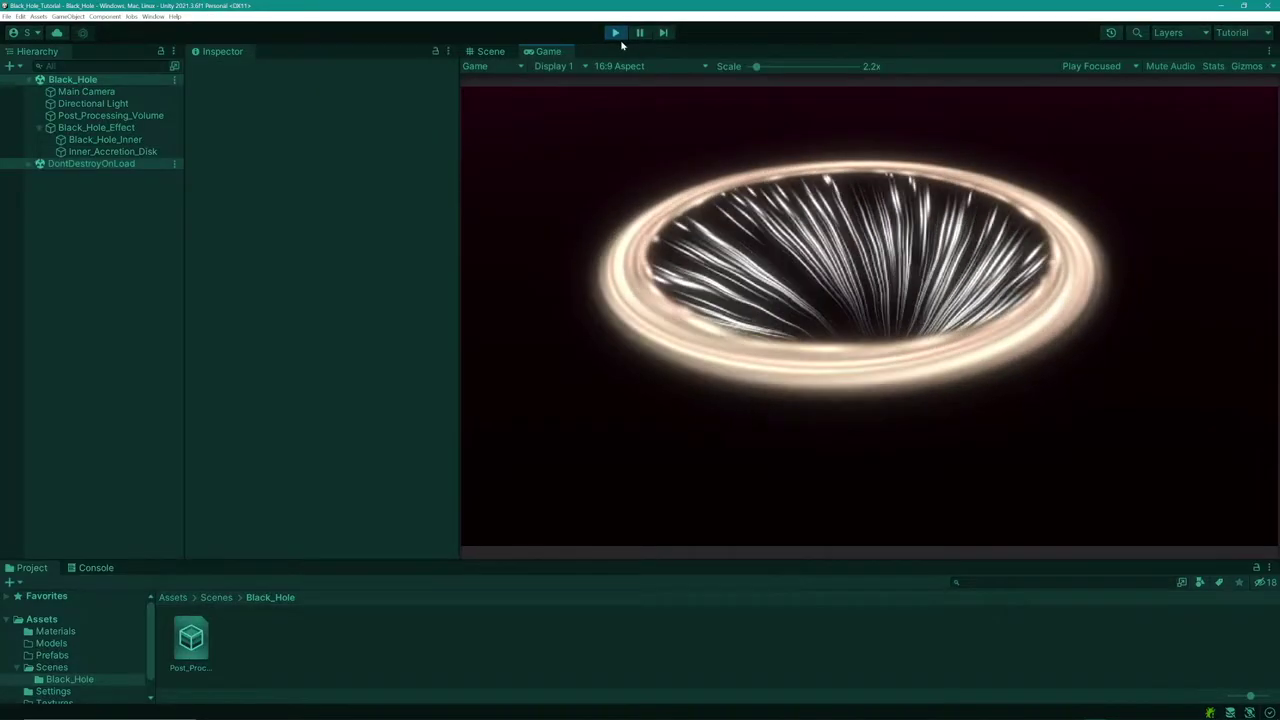
{"action": "left_click", "coordinate": [616, 34]}
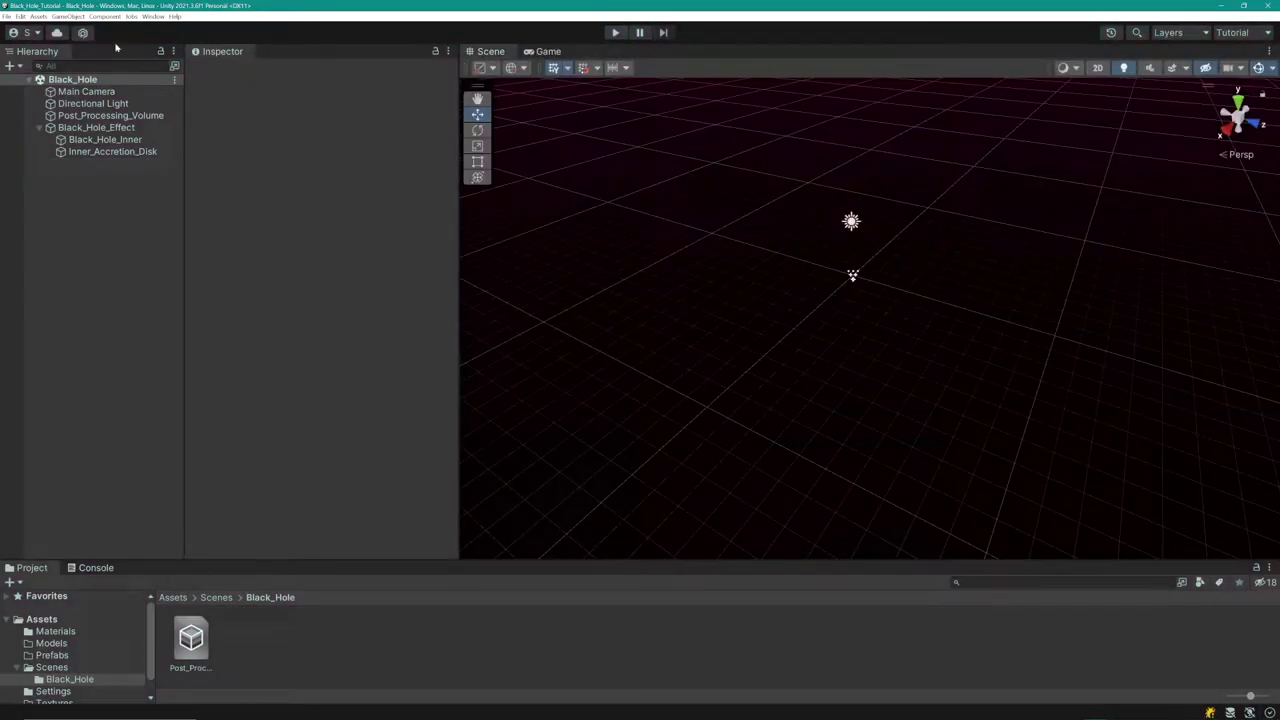
{"action": "left_click", "coordinate": [7, 17]}
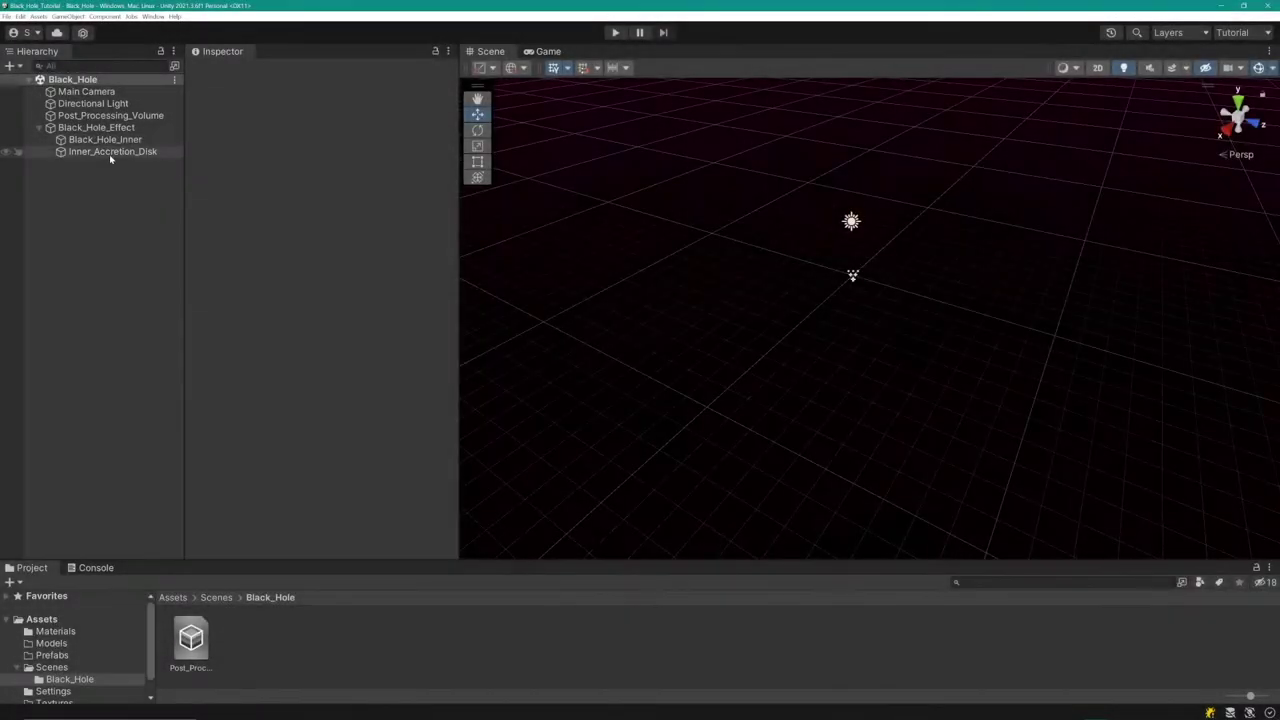
- Duplicate Inner_Accretion_Disk and rename the copy Outer_Accretion_Disk
{"action": "left_click", "coordinate": [105, 153]}
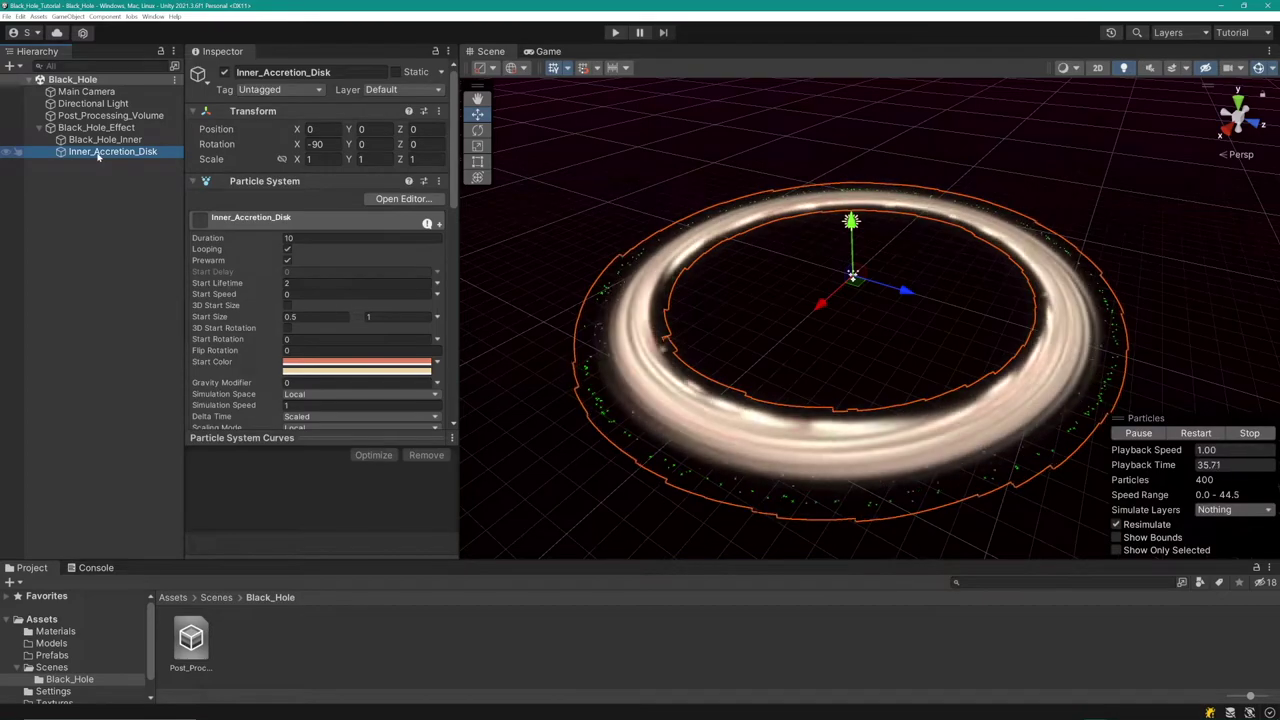
{"action": "right_click", "coordinate": [96, 157]}
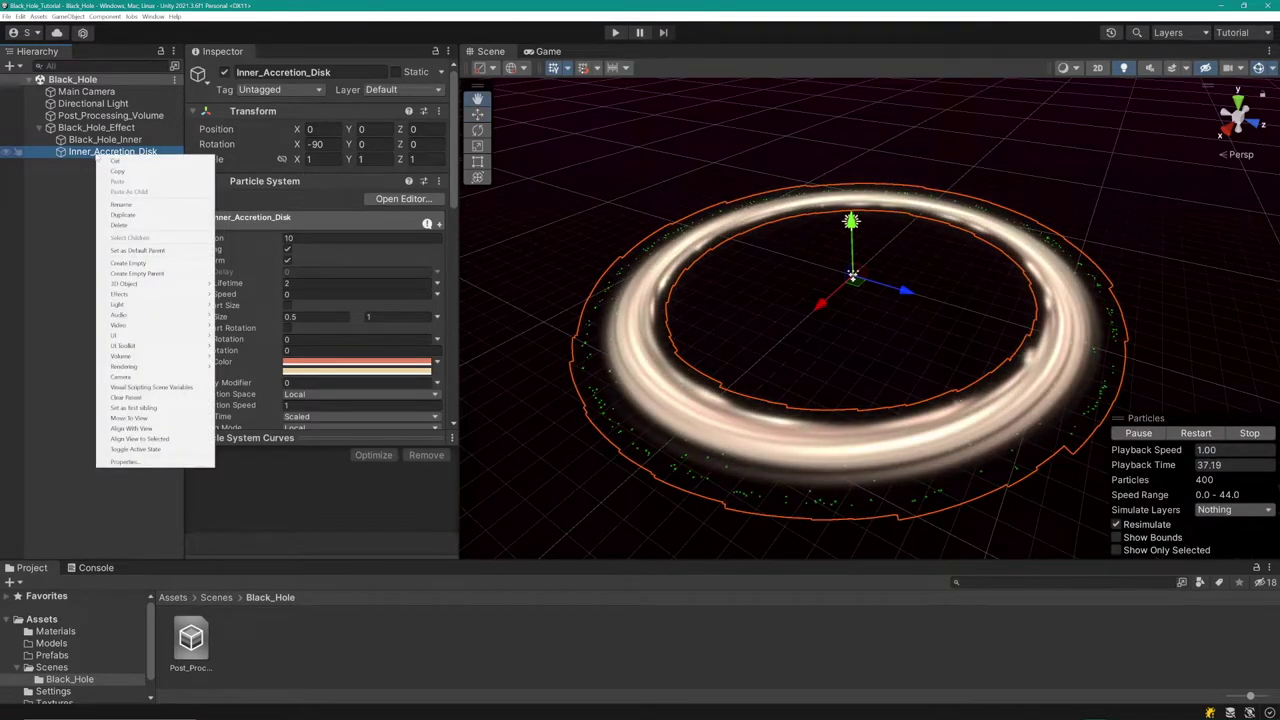
{"action": "left_click", "coordinate": [150, 216]}
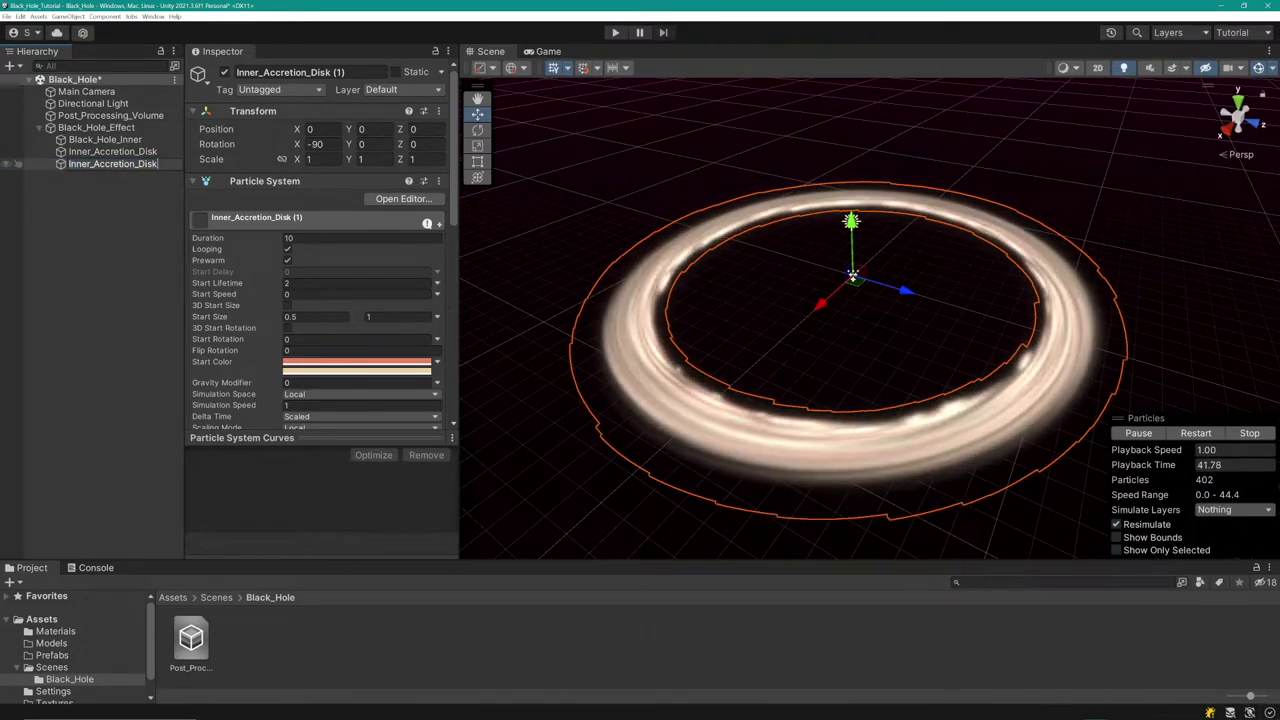
{"action": "key", "text": "Return"}
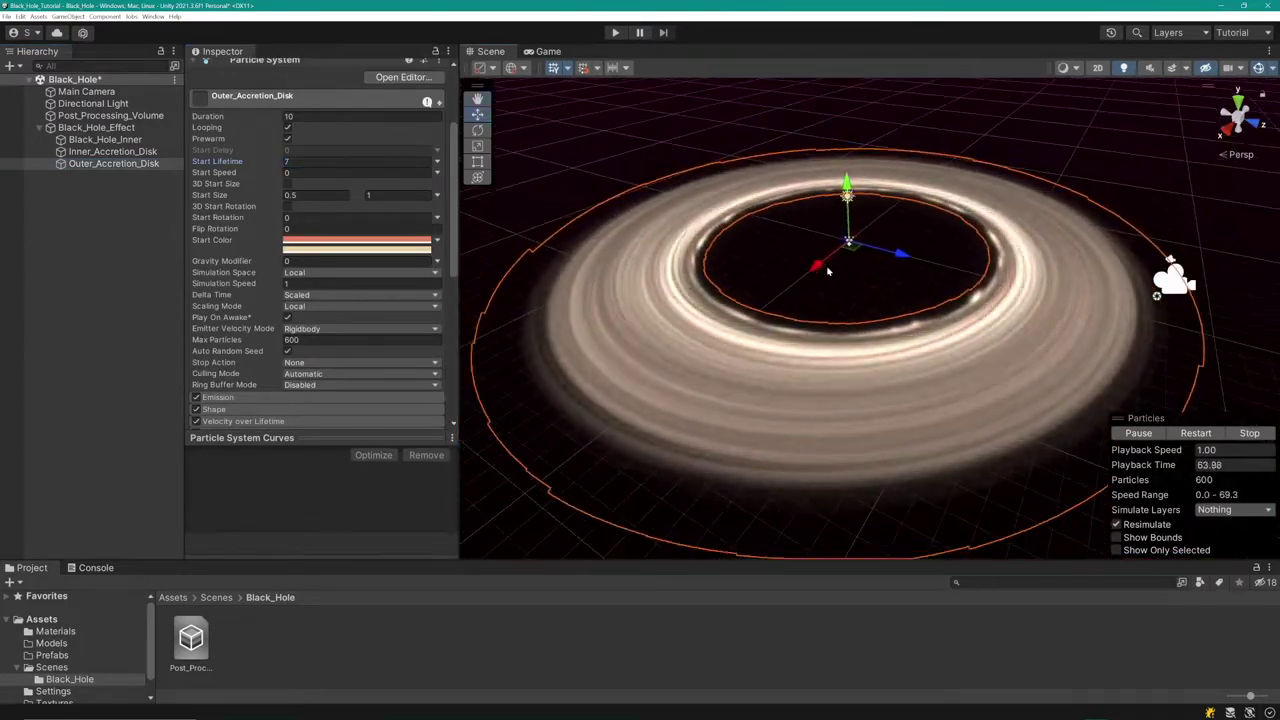
- Set Outer_Accretion_Disk's start lifetime to 7 and max particles to 1500, and restart the simulation of all three particle systems
{"action": "scroll", "coordinate": [329, 259], "scroll_direction": "down", "scroll_amount": 2}
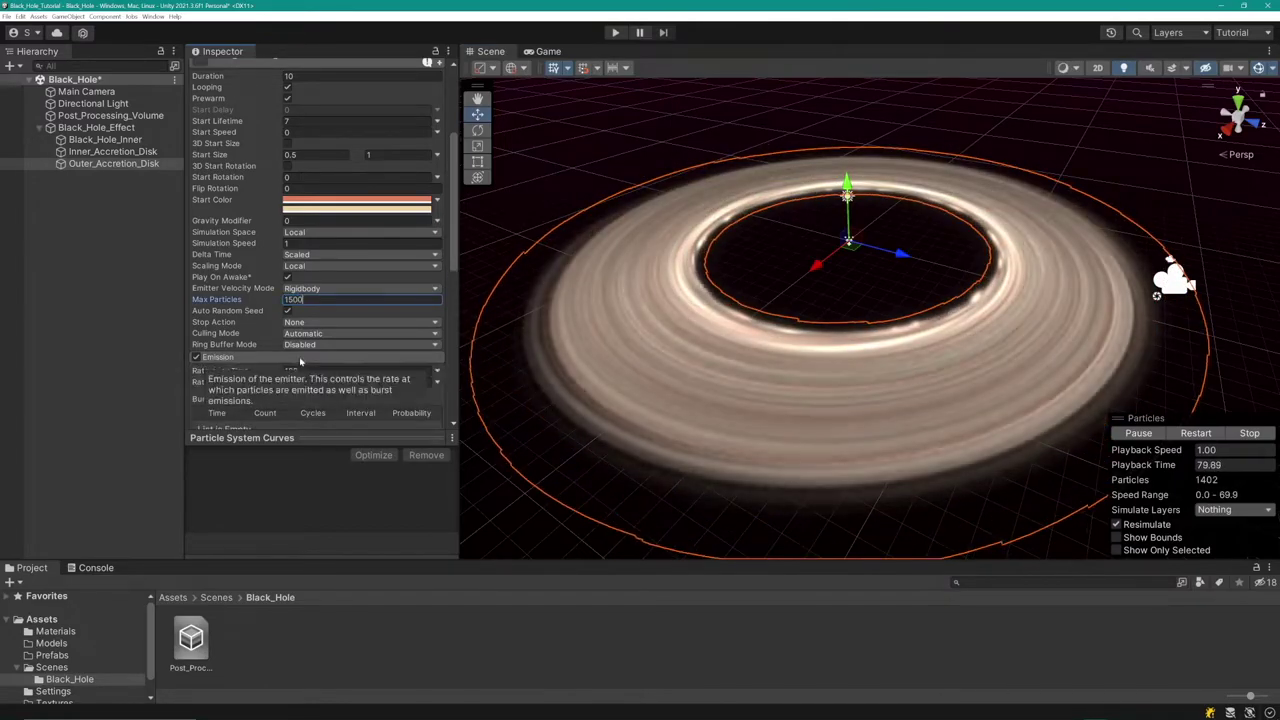
{"action": "left_click", "coordinate": [218, 357]}
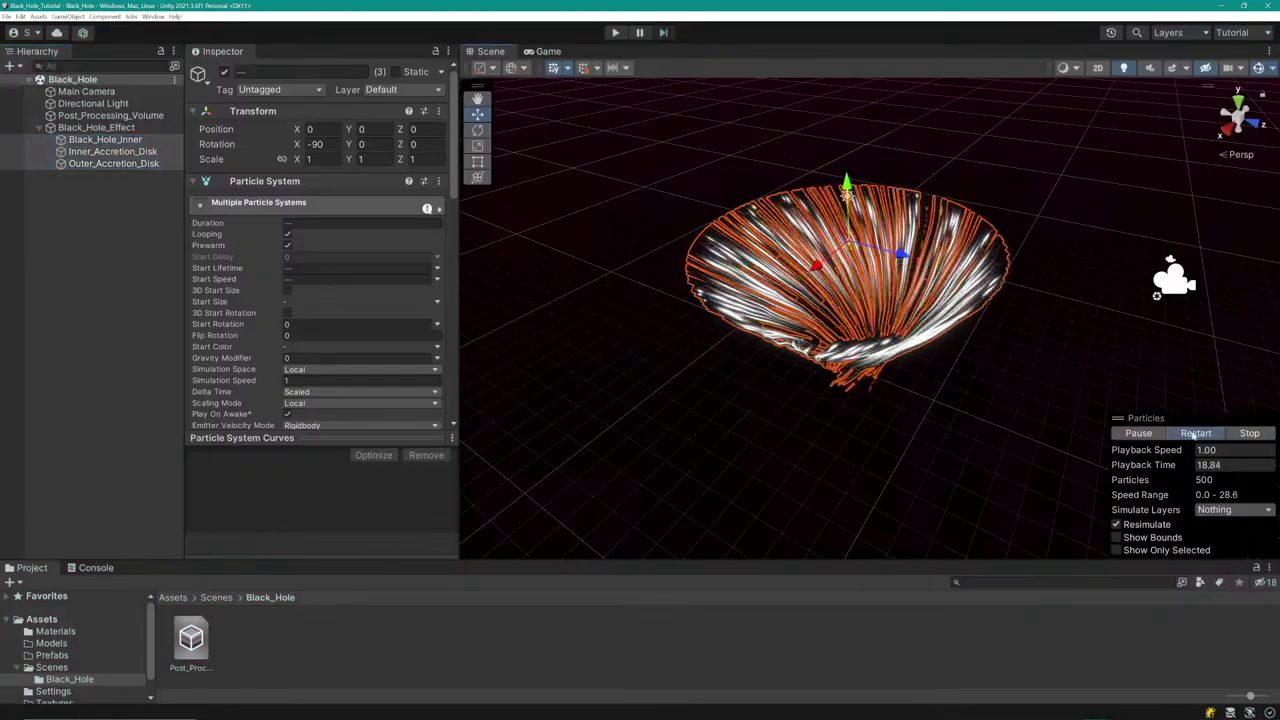
{"action": "left_click", "coordinate": [1195, 433]}
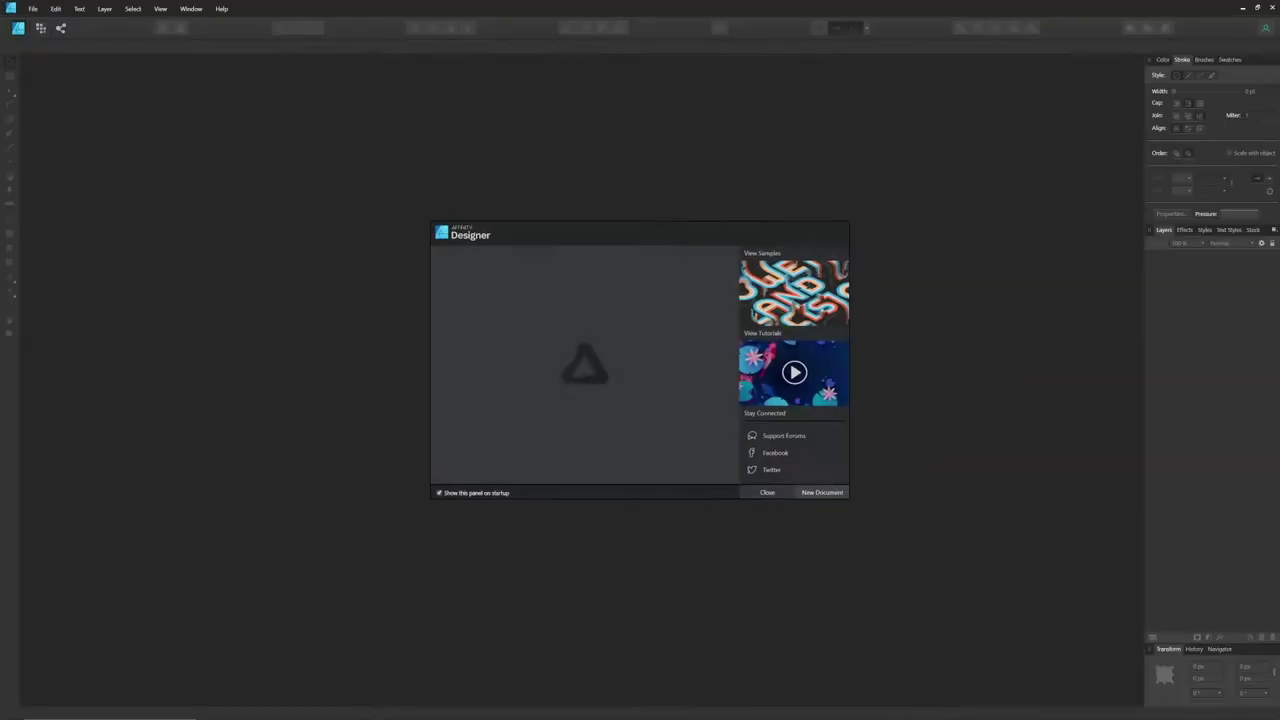
- Switch to Affinity Designer and create a new 512 × 512 px document with pixels as the document units
{"action": "left_click", "coordinate": [811, 494]}
{"action": "left_click", "coordinate": [495, 118]}
{"action": "left_click", "coordinate": [486, 130]}
{"action": "left_click", "coordinate": [494, 78]}
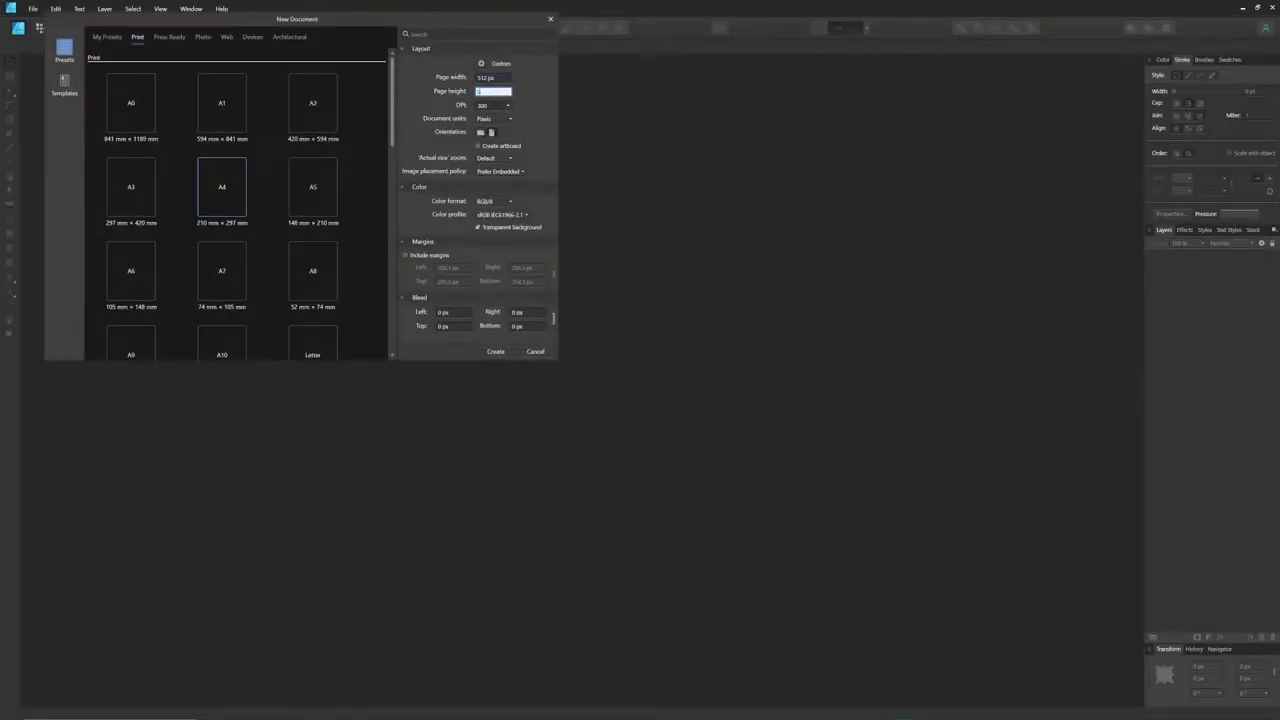
{"action": "left_click", "coordinate": [496, 352]}
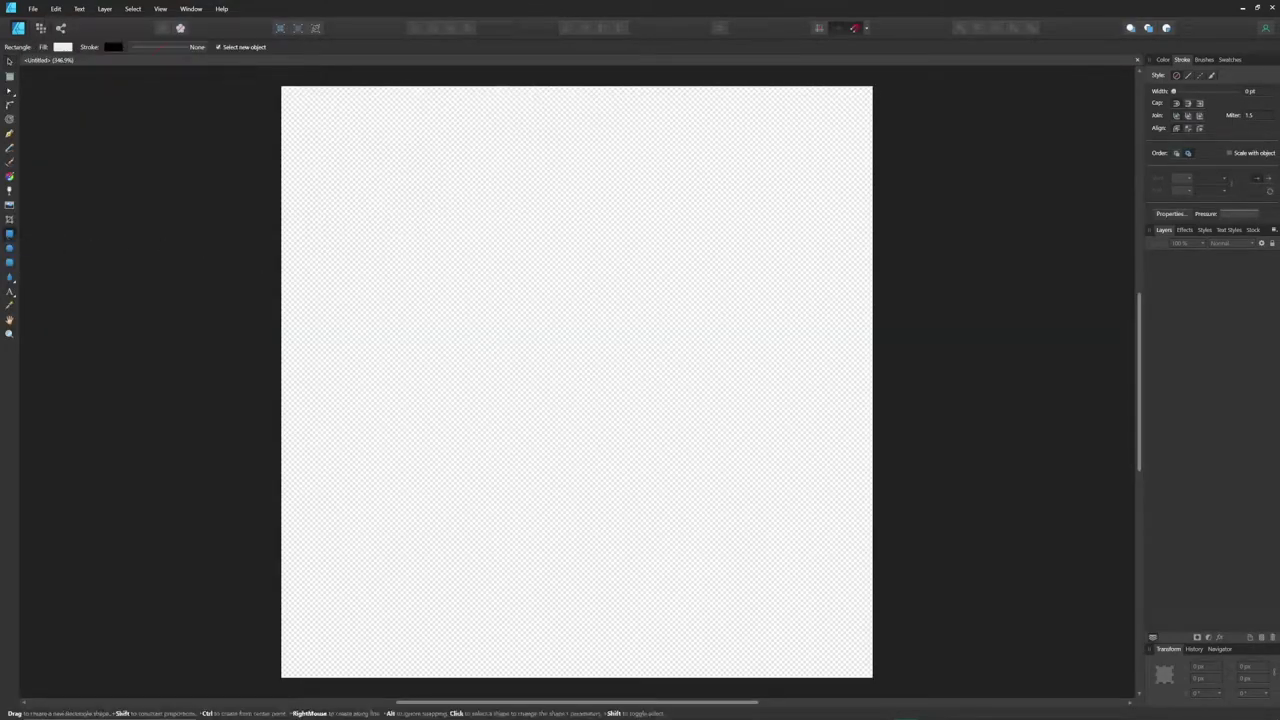
- Cover the whole page with a rectangle, fill it black and deselect it
{"action": "left_click_drag", "start_coordinate": [284, 88], "coordinate": [873, 679]}
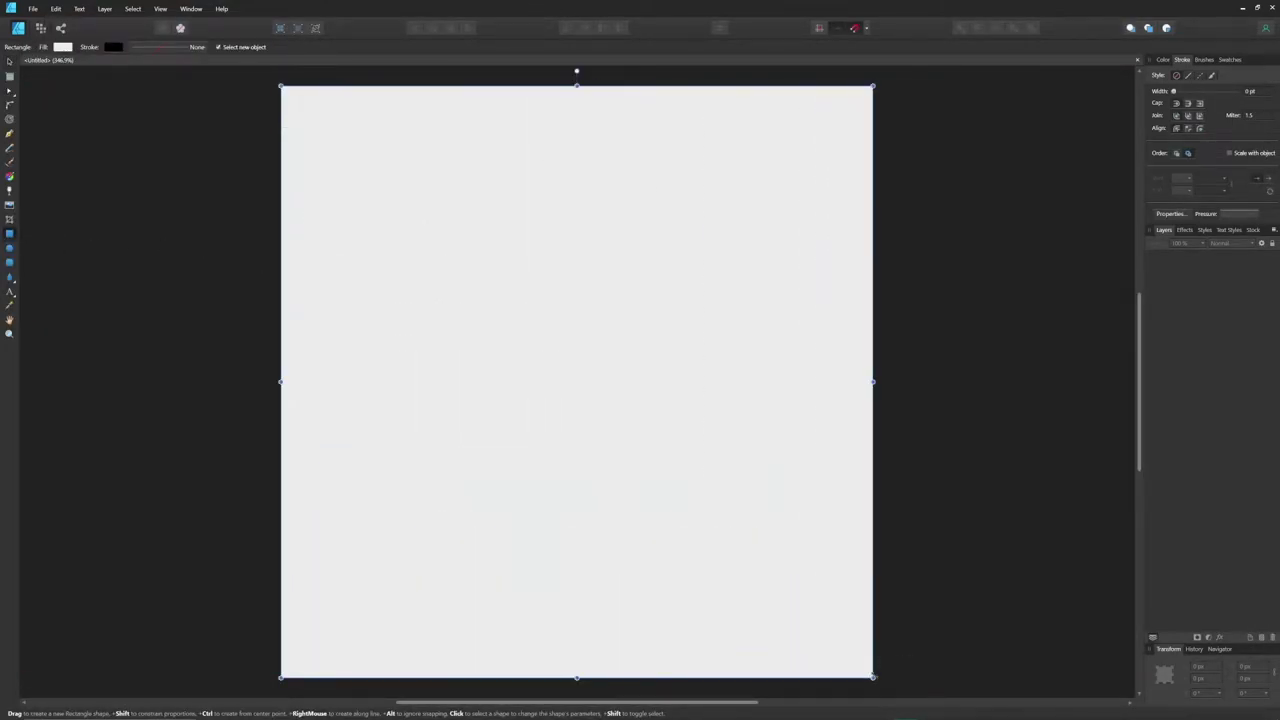
{"action": "left_click", "coordinate": [1163, 60]}
{"action": "left_click_drag", "start_coordinate": [1221, 109], "coordinate": [1197, 95]}
{"action": "key", "text": "ctrl+d"}
- Draw a 512 px circle from the page centre that spans the full canvas, and fill it white
{"action": "left_click", "coordinate": [10, 248]}
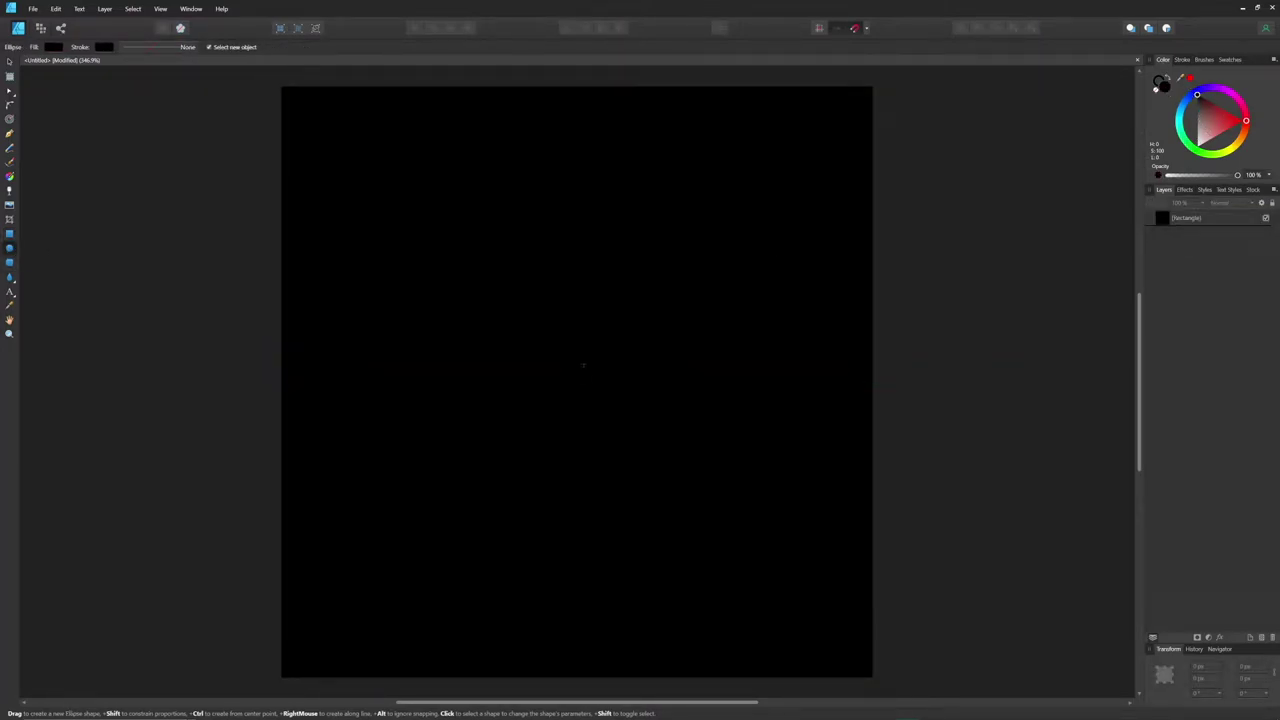
{"action": "left_click_drag", "start_coordinate": [564, 354], "coordinate": [570, 329]}
{"action": "key", "text": "ctrl+z"}
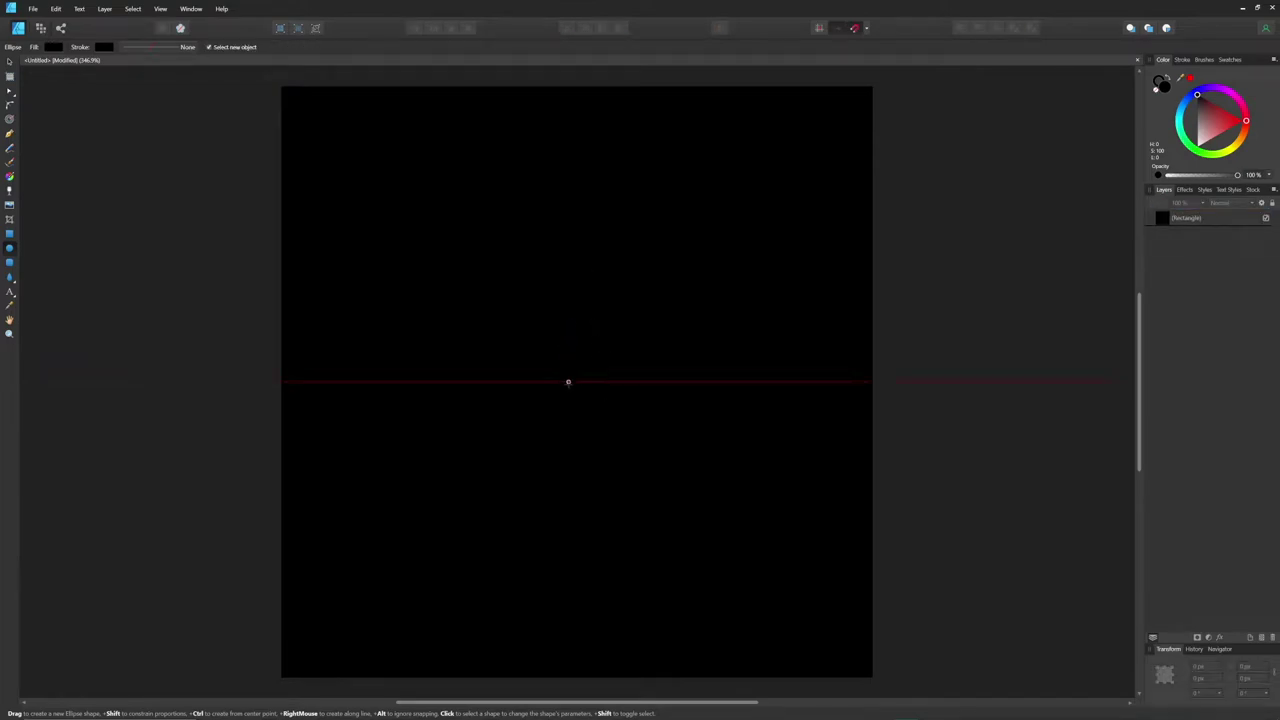
{"action": "left_click_drag", "start_coordinate": [577, 381], "coordinate": [968, 558]}
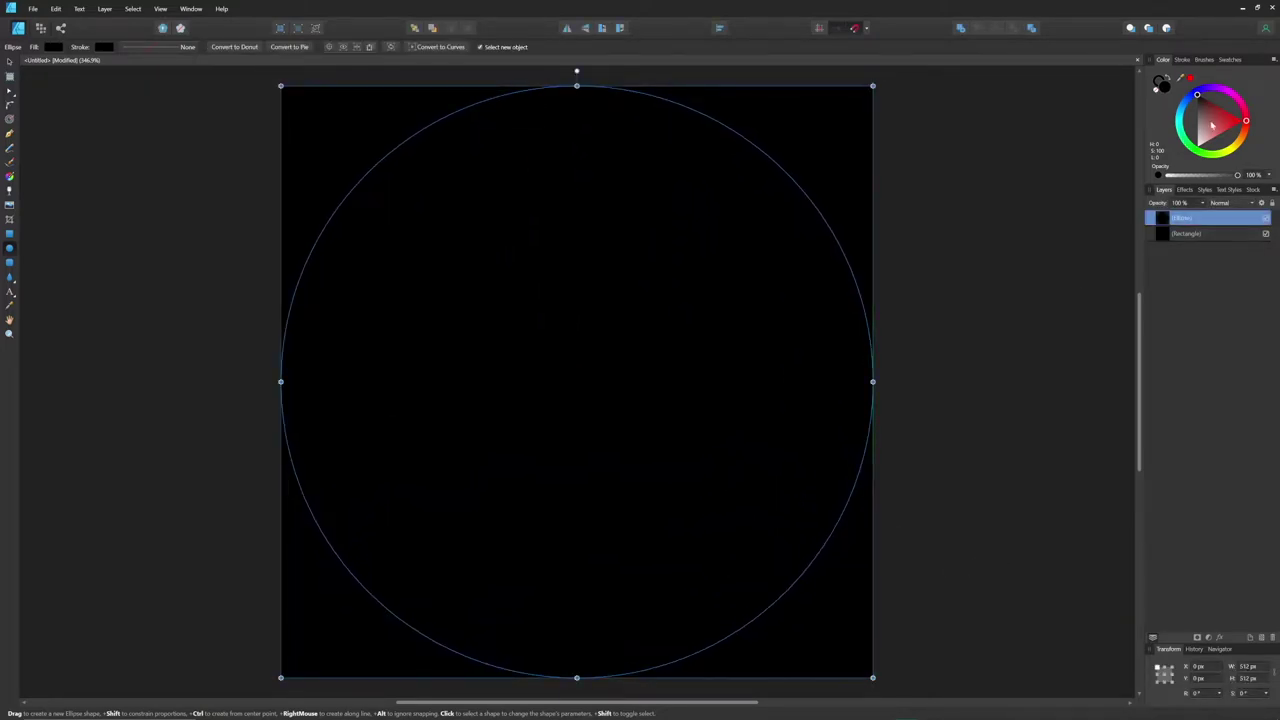
{"action": "left_click_drag", "start_coordinate": [1212, 124], "coordinate": [1197, 147]}
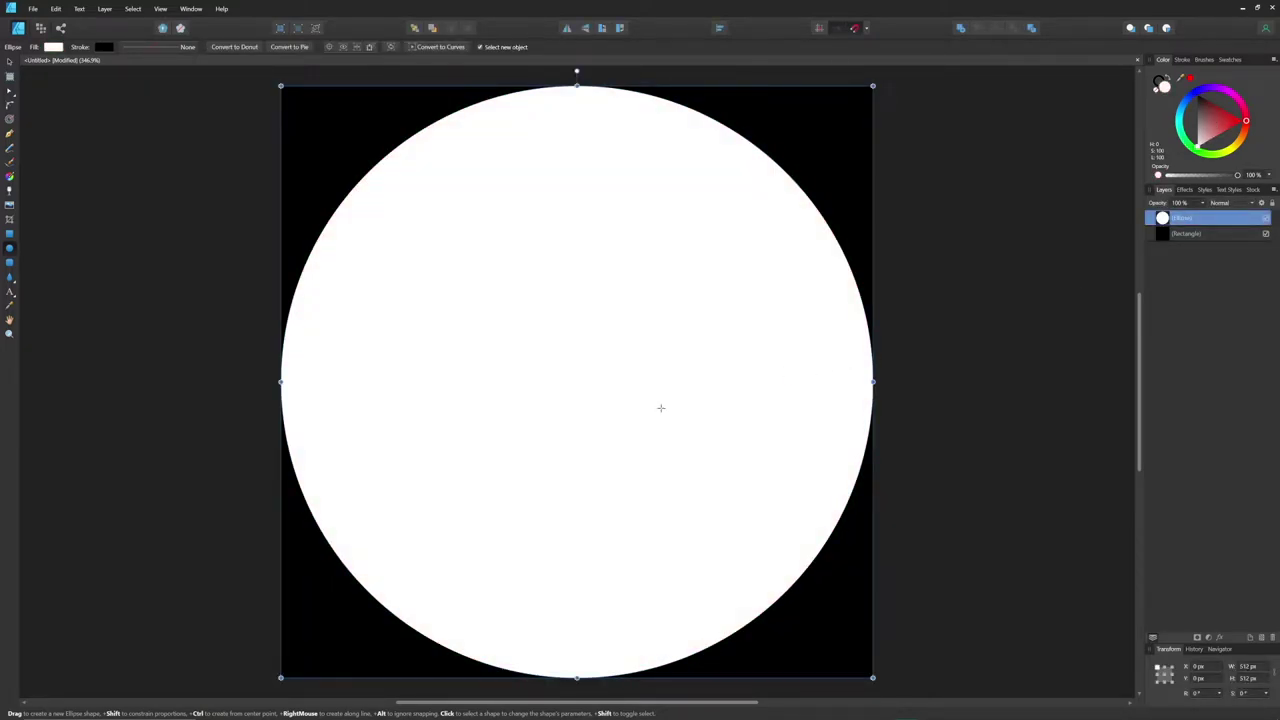
- Duplicate the white circle, shrink the copy proportionally around its centre to a small concentric circle, and fill it black
{"action": "key", "text": "ctrl+j"}
{"action": "left_click_drag", "start_coordinate": [282, 87], "coordinate": [511, 360], "text": "ctrl"}
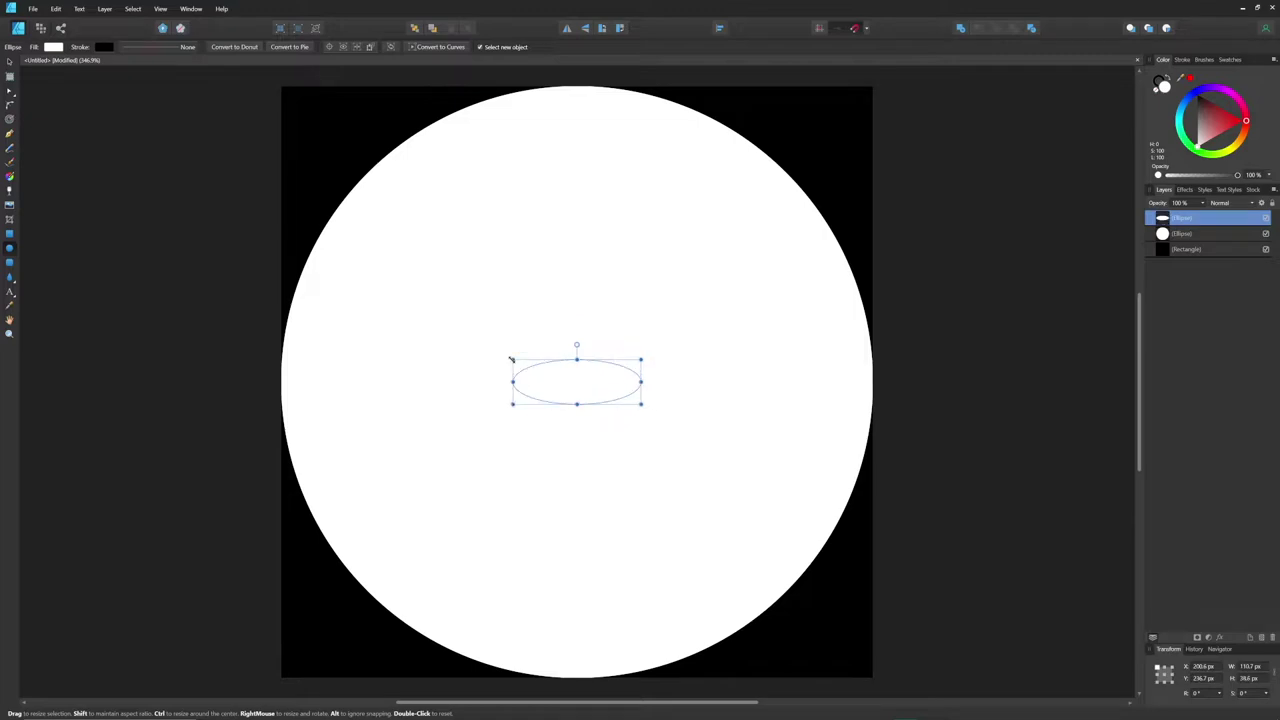
{"action": "key", "text": "ctrl+z"}
{"action": "left_click_drag", "start_coordinate": [282, 87], "coordinate": [528, 332], "text": "ctrl"}
{"action": "left_click_drag", "start_coordinate": [1197, 146], "coordinate": [1197, 95]}
{"action": "key", "text": "ctrl+d"}
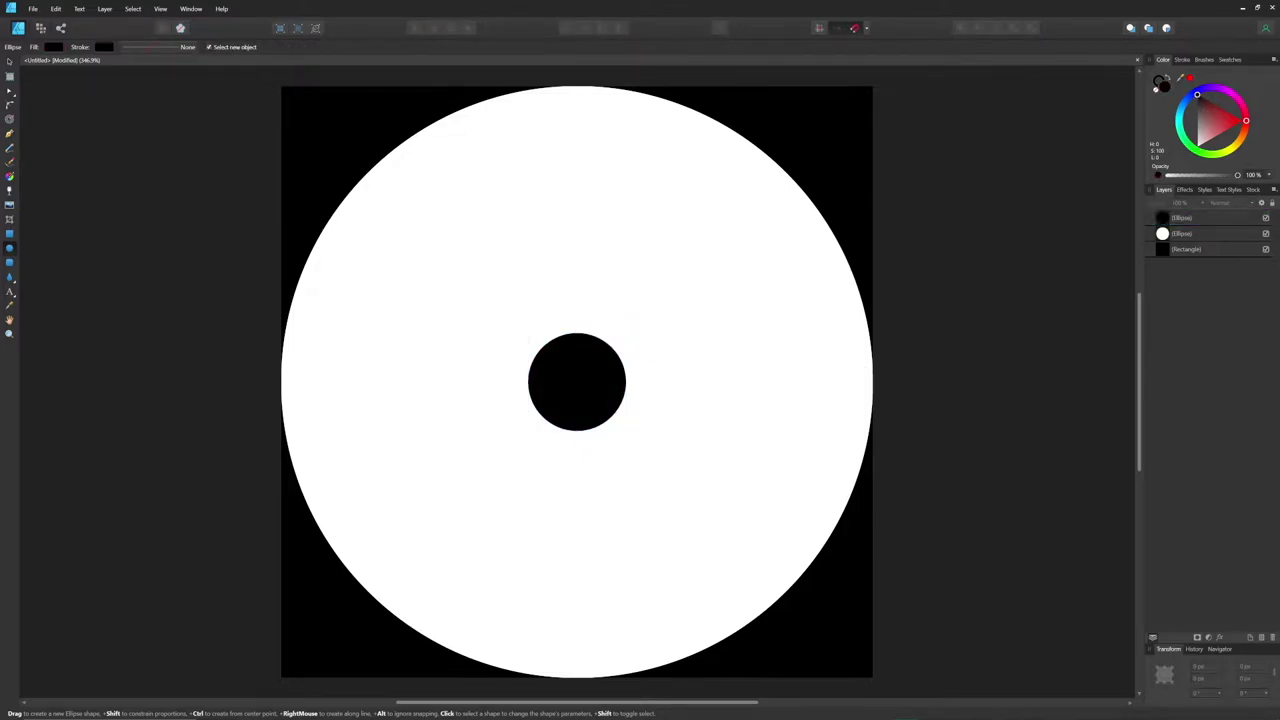
- Export the whole document as a 512 × 512 px PNG named Black_Hole_Mask_Texture
{"action": "left_click", "coordinate": [33, 8]}
{"action": "left_click", "coordinate": [69, 191]}
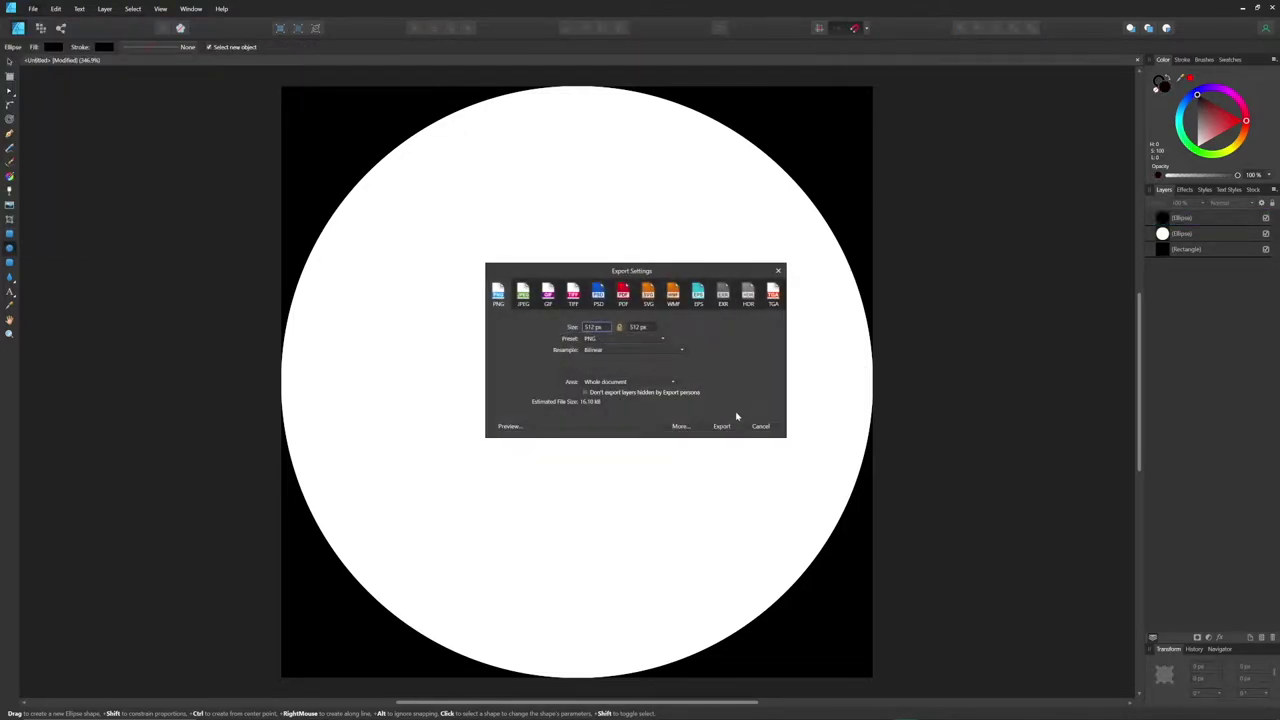
{"action": "left_click", "coordinate": [730, 428]}
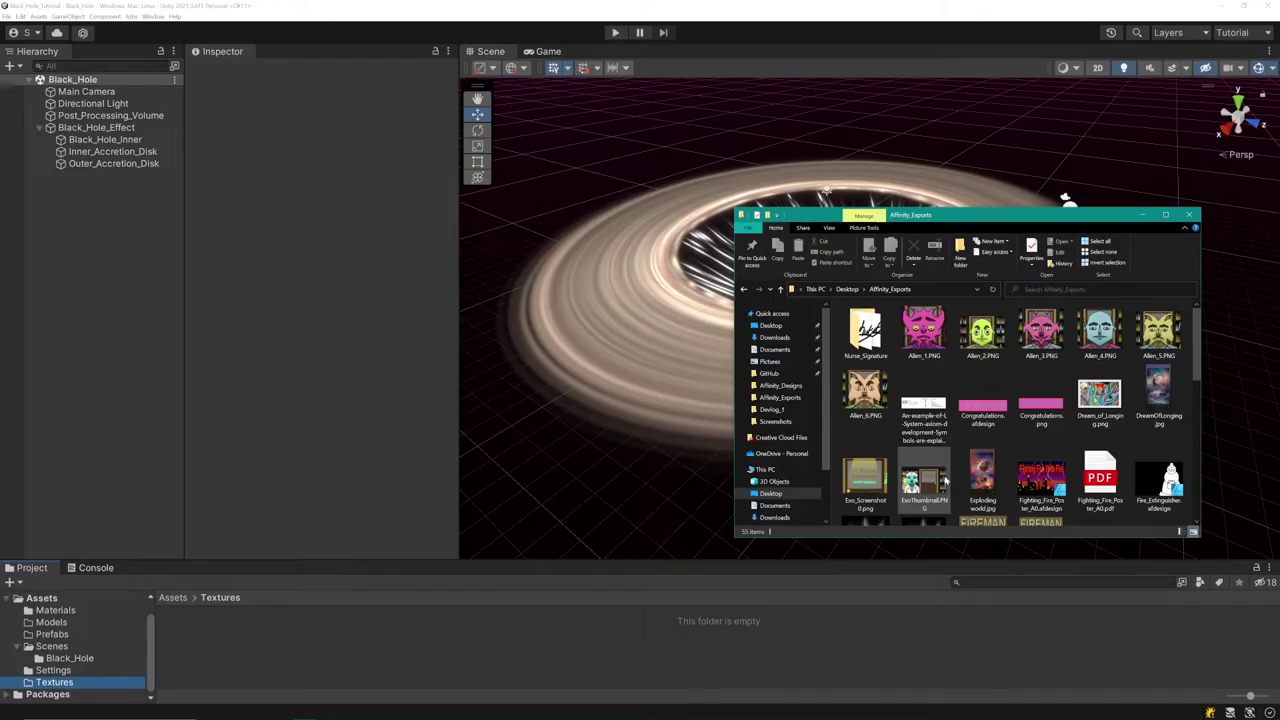
- Import Black_Hole_Mask_Texture.png from Affinity_Exports into the Textures folder and apply texture type Sprite (2D and UI) with alpha source From Gray Scale
{"action": "scroll", "coordinate": [888, 484], "scroll_direction": "down", "scroll_amount": 5}
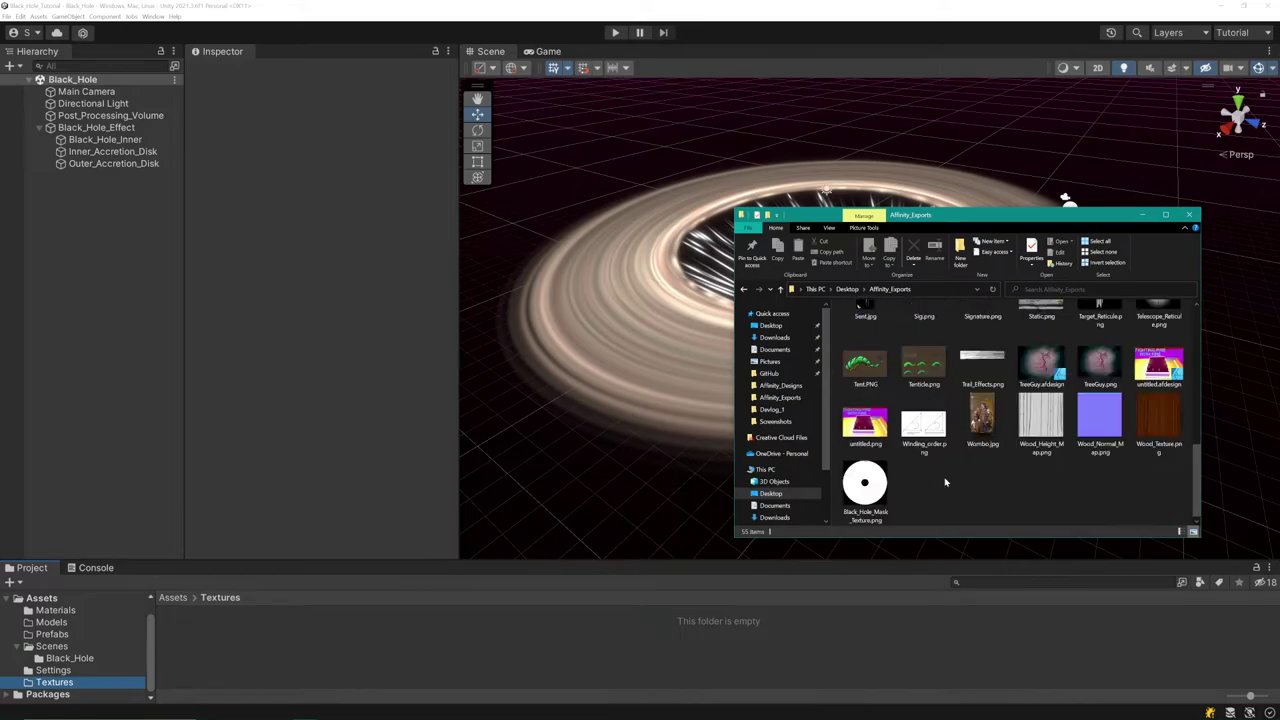
{"action": "left_click_drag", "start_coordinate": [888, 484], "coordinate": [212, 660]}
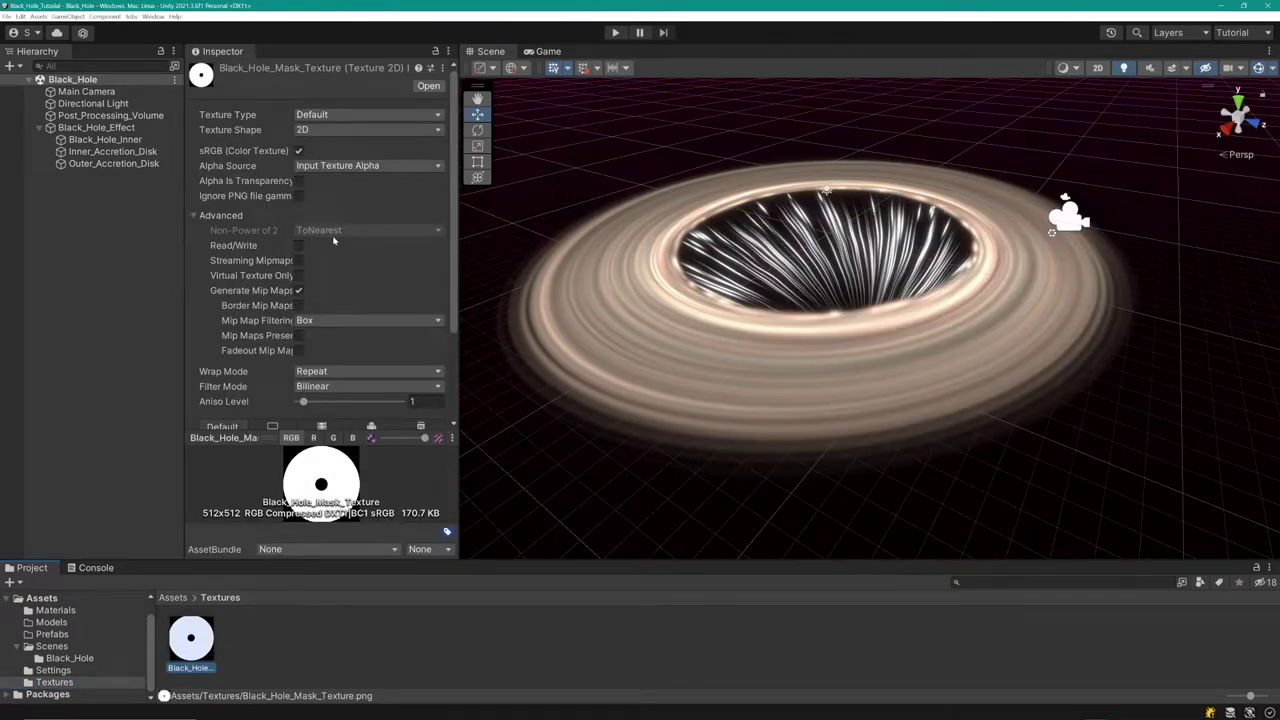
{"action": "left_click", "coordinate": [438, 117]}
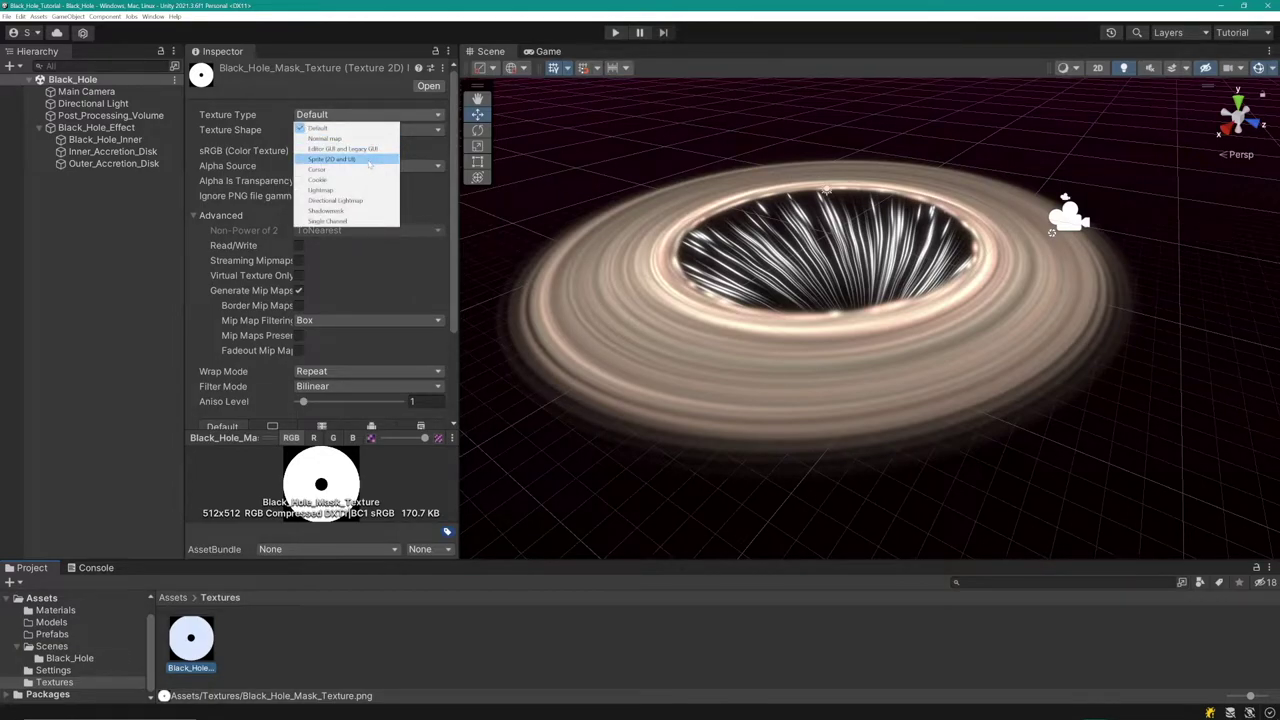
{"action": "left_click", "coordinate": [369, 161]}
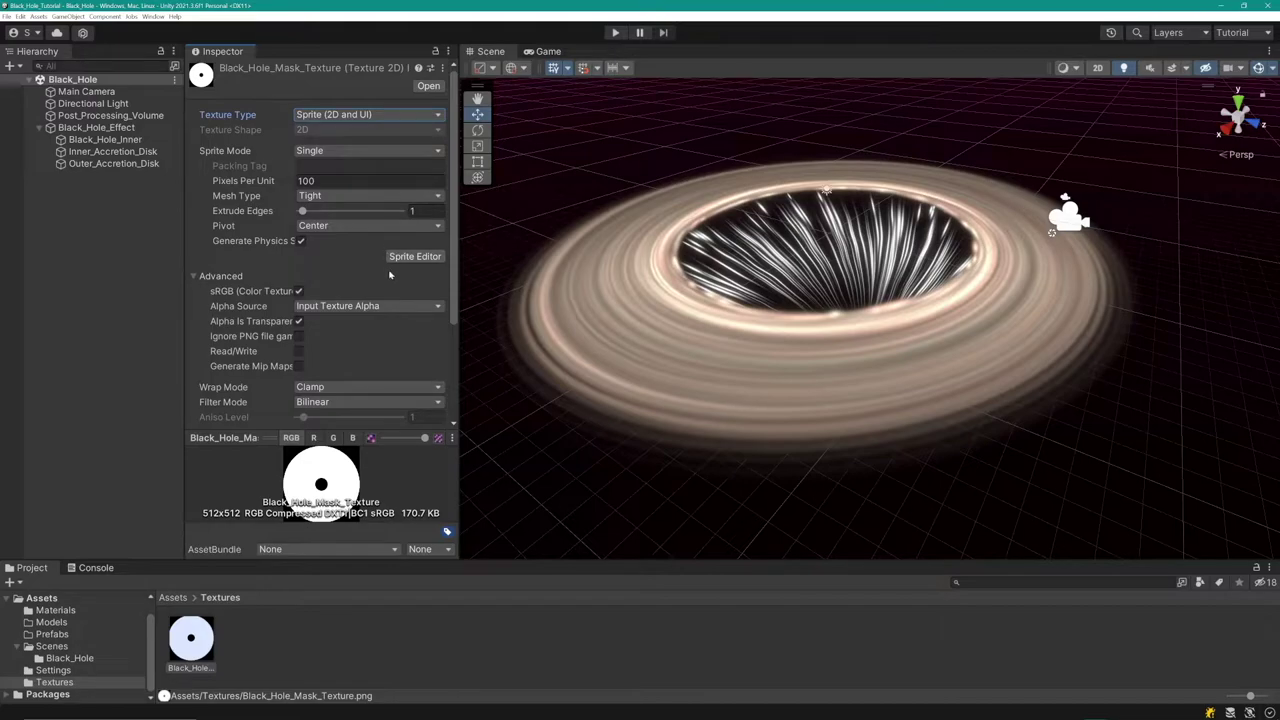
{"action": "left_click", "coordinate": [406, 306]}
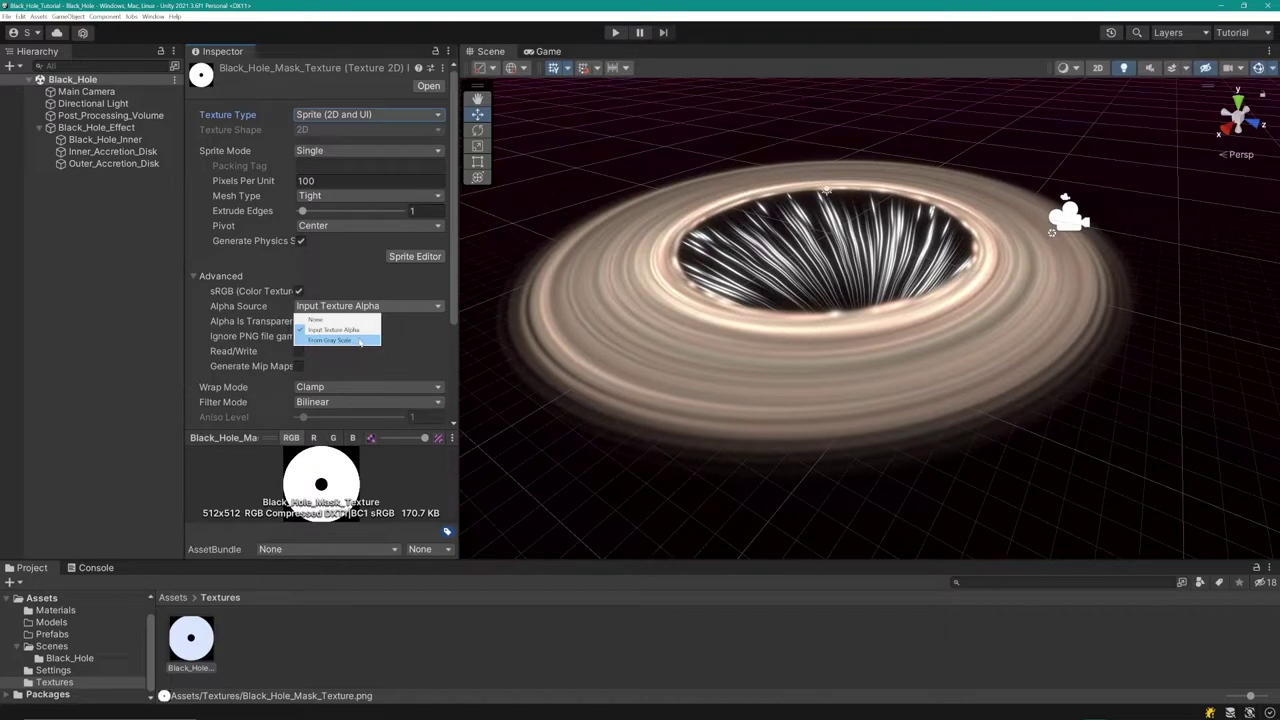
{"action": "left_click", "coordinate": [360, 341]}
{"action": "scroll", "coordinate": [401, 357], "scroll_direction": "down", "scroll_amount": 3}
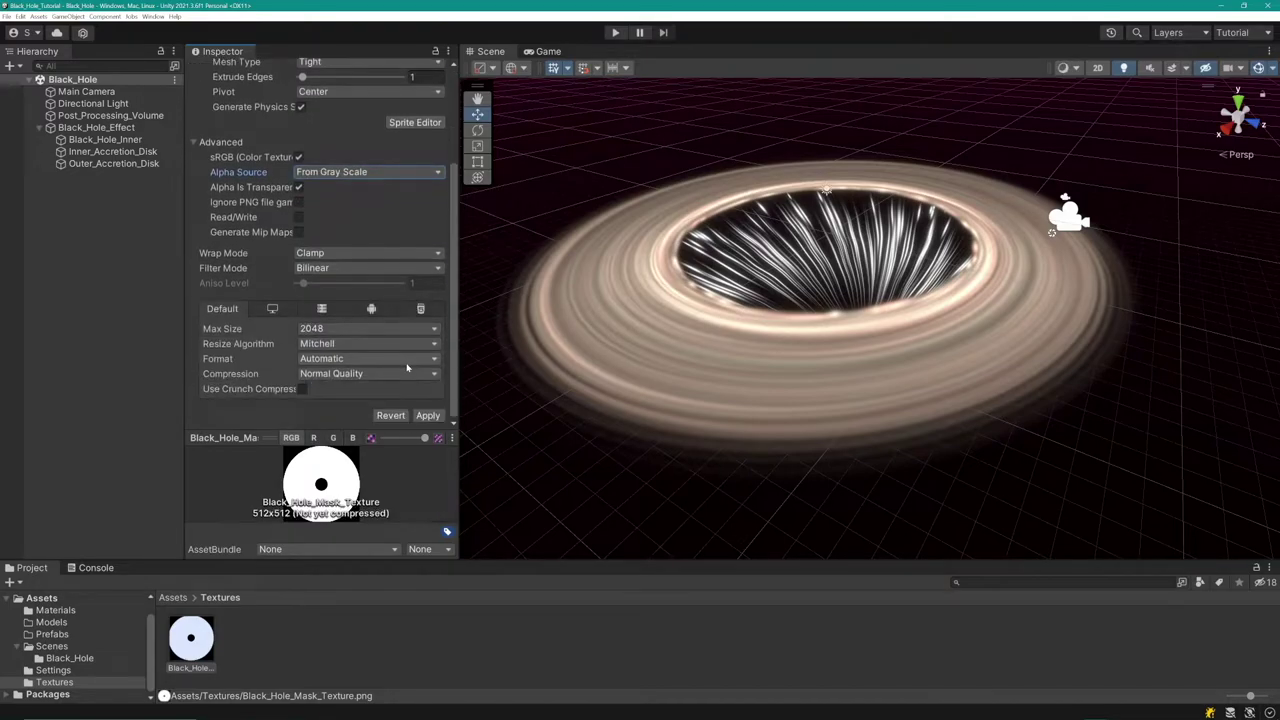
{"action": "left_click", "coordinate": [427, 415]}
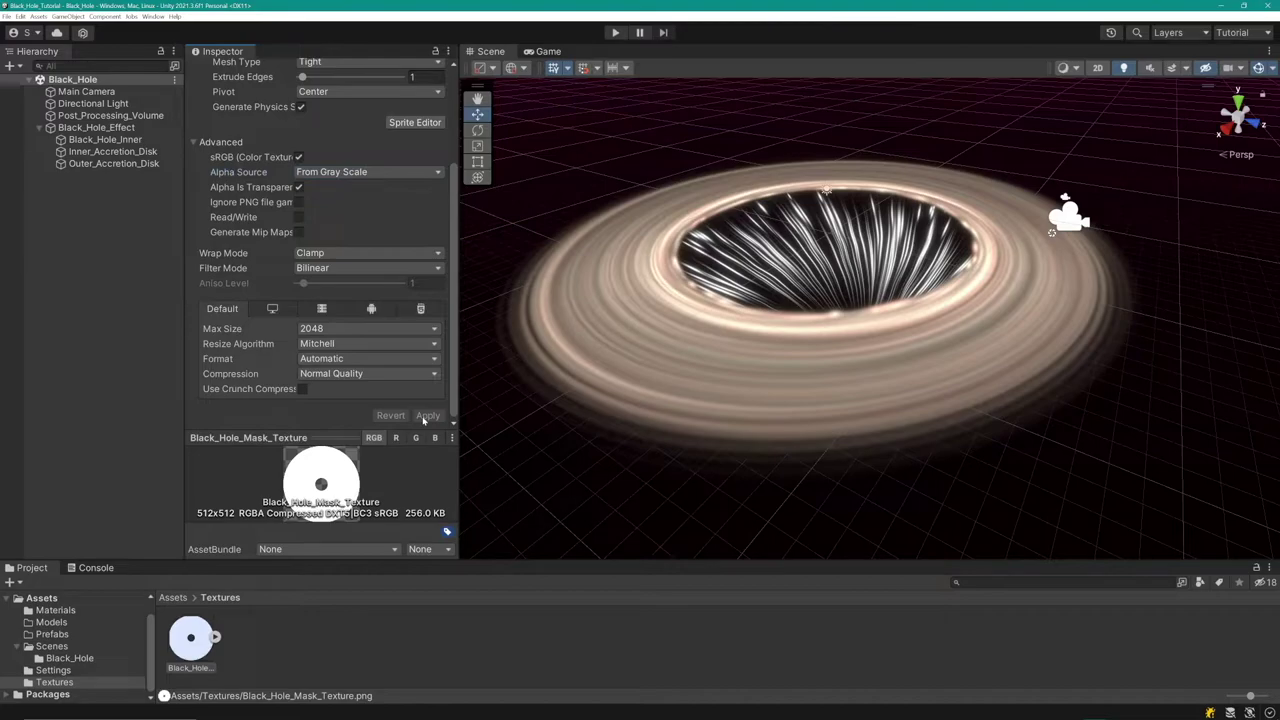
- Install the 2D Sprite package from the Unity Registry
{"action": "left_click", "coordinate": [152, 16]}
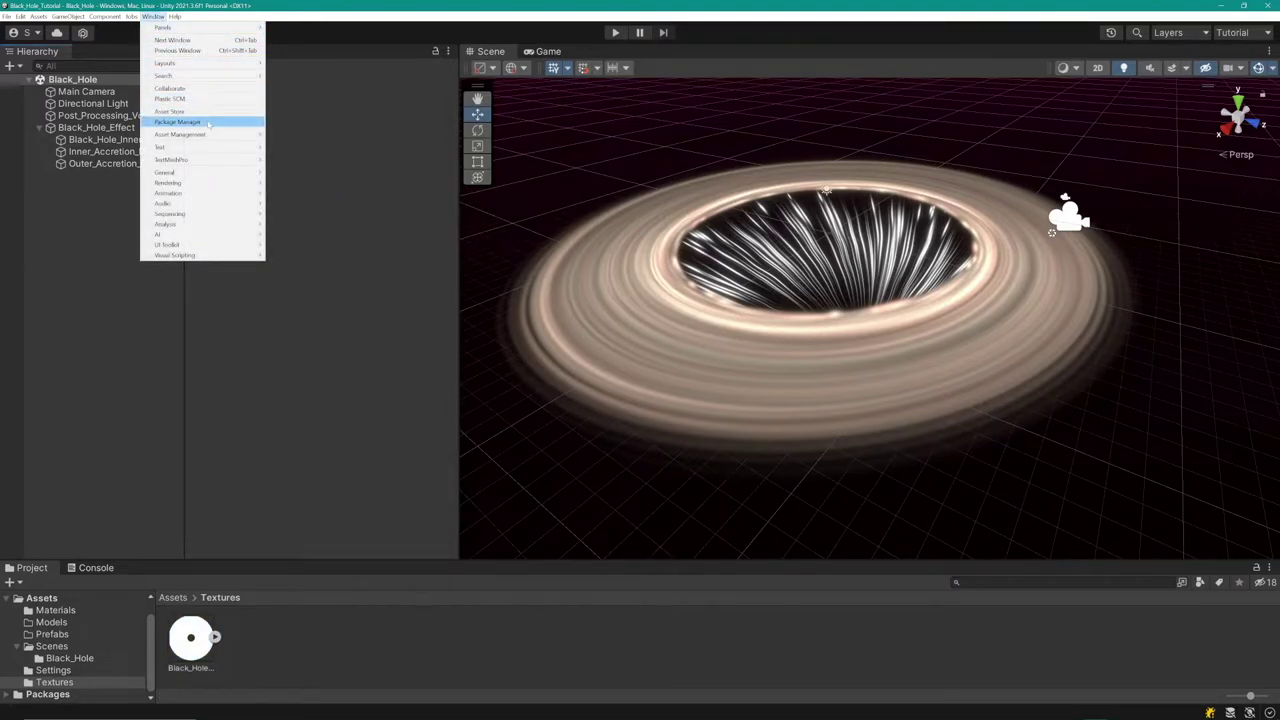
{"action": "left_click", "coordinate": [200, 122]}
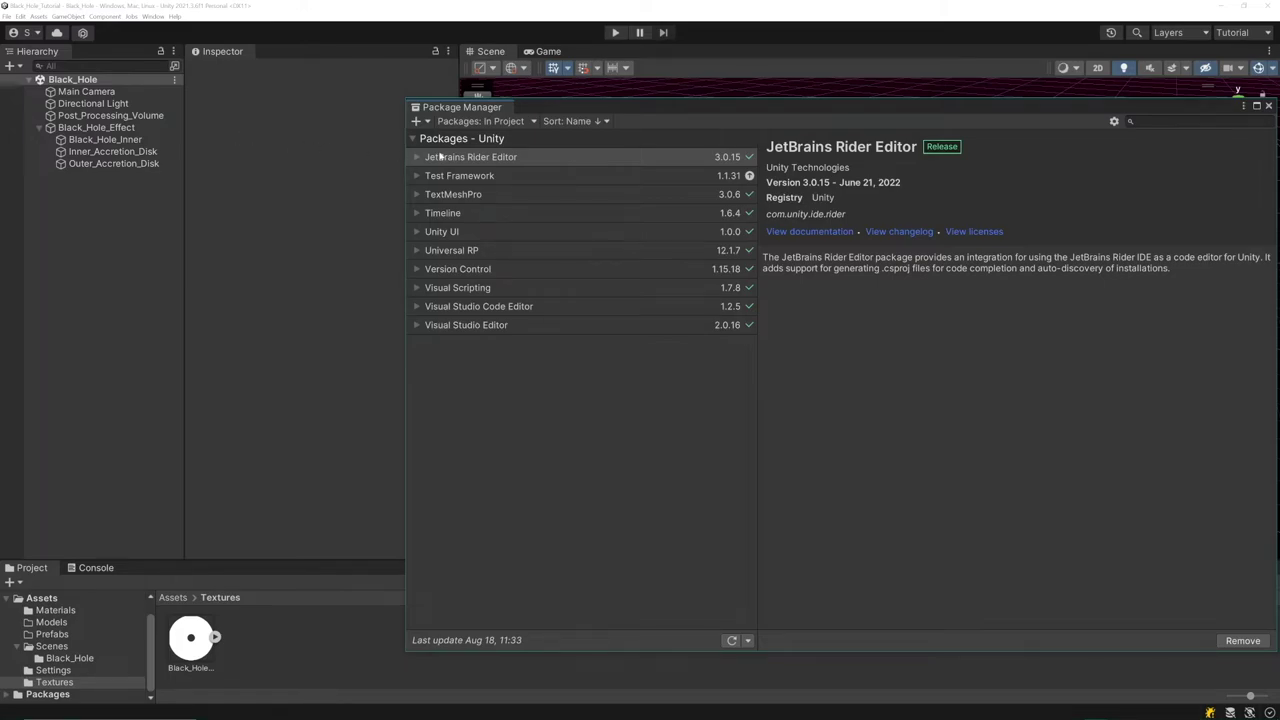
{"action": "left_click", "coordinate": [478, 121]}
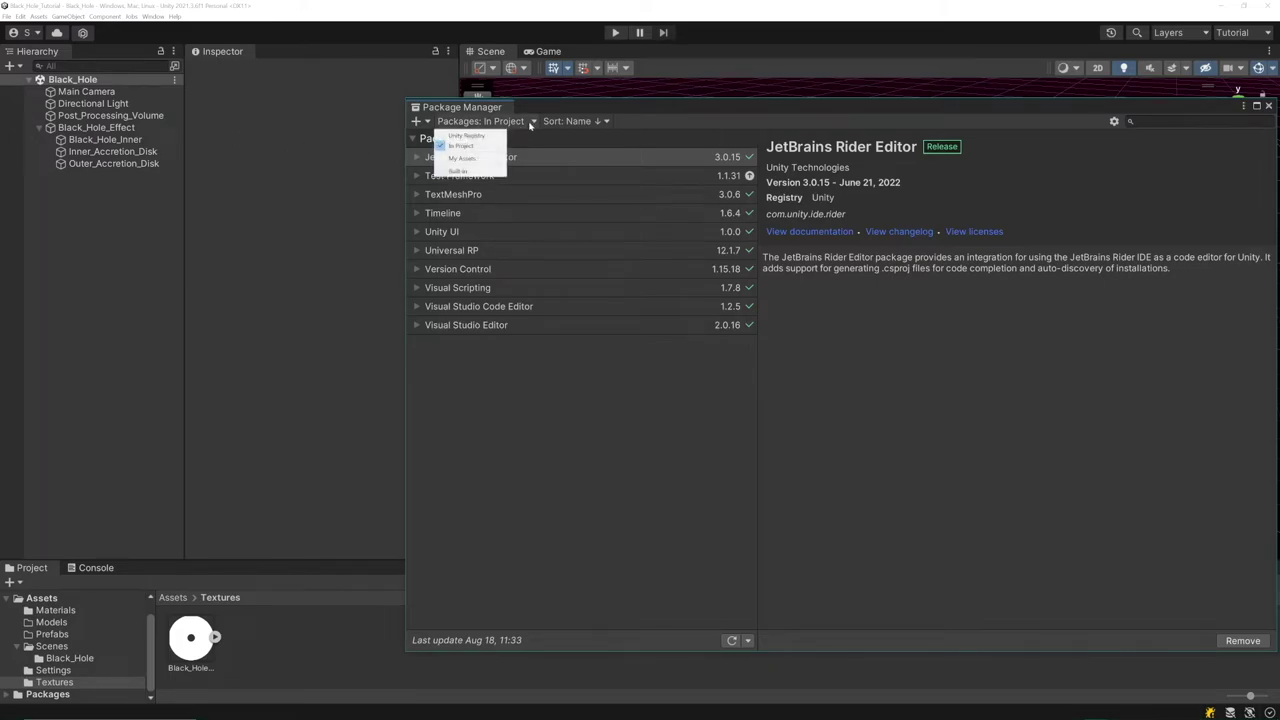
{"action": "left_click", "coordinate": [480, 136]}
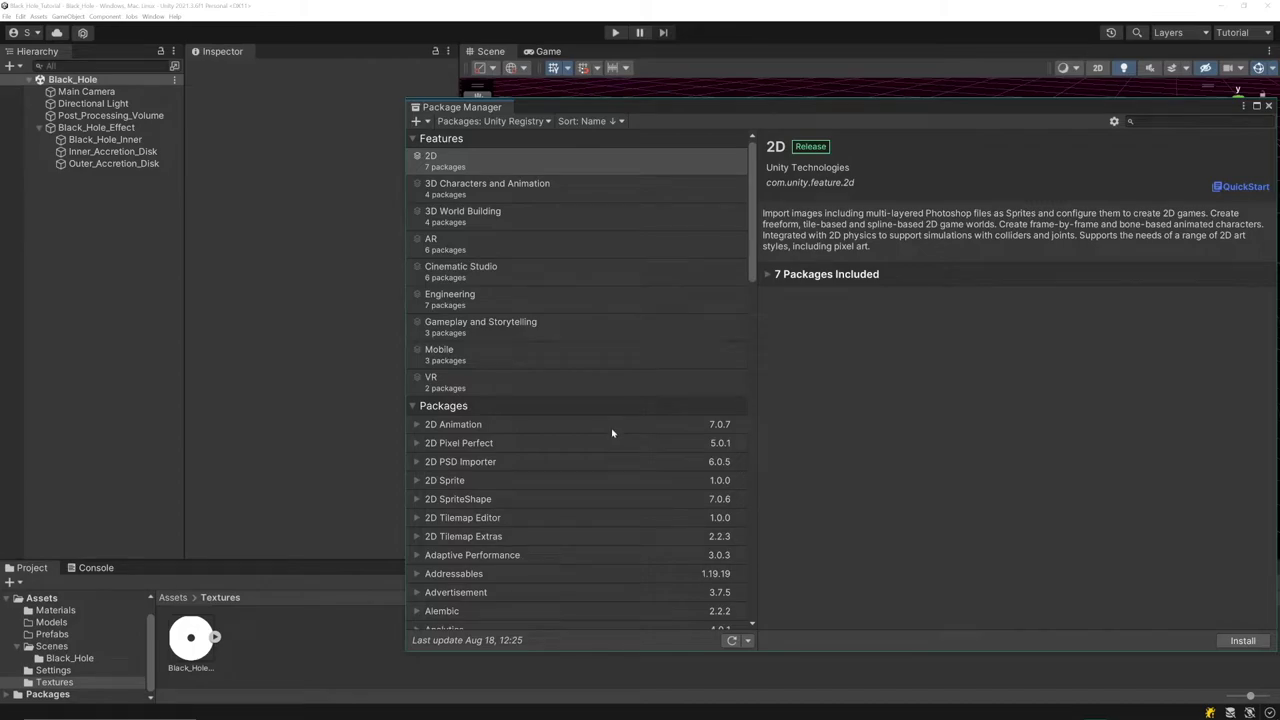
{"action": "left_click", "coordinate": [493, 482]}
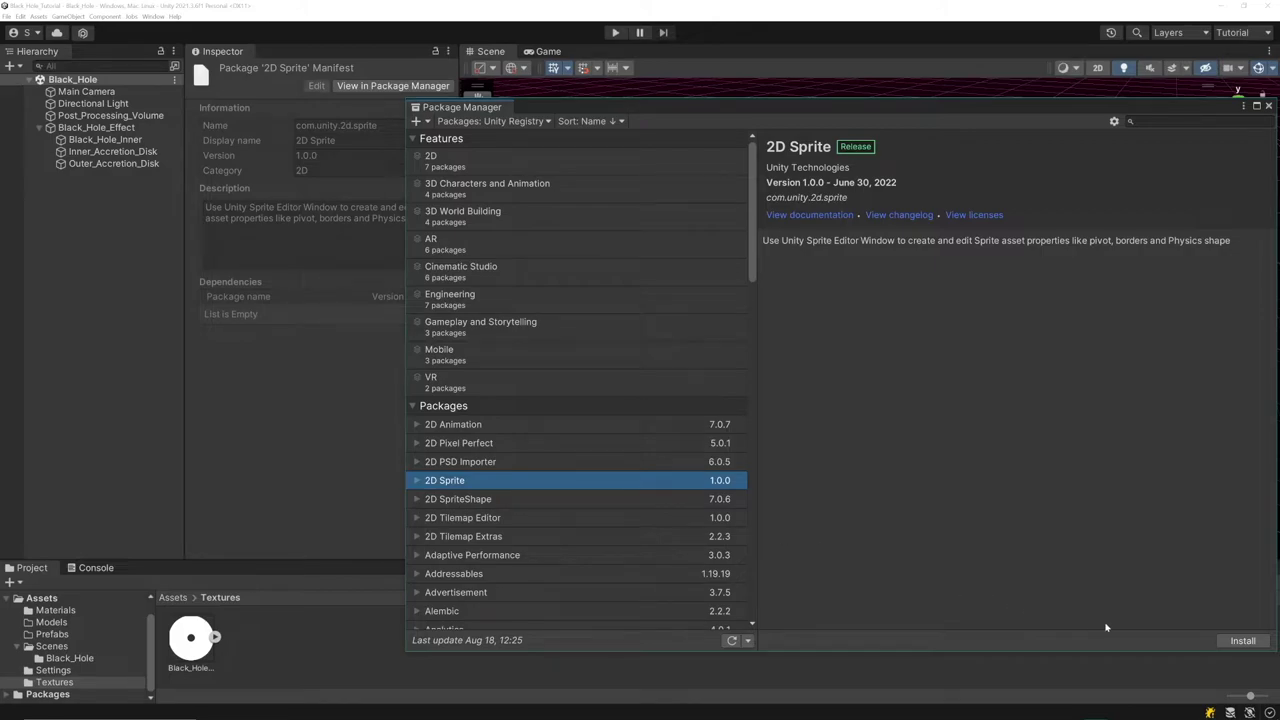
{"action": "left_click", "coordinate": [1231, 642]}
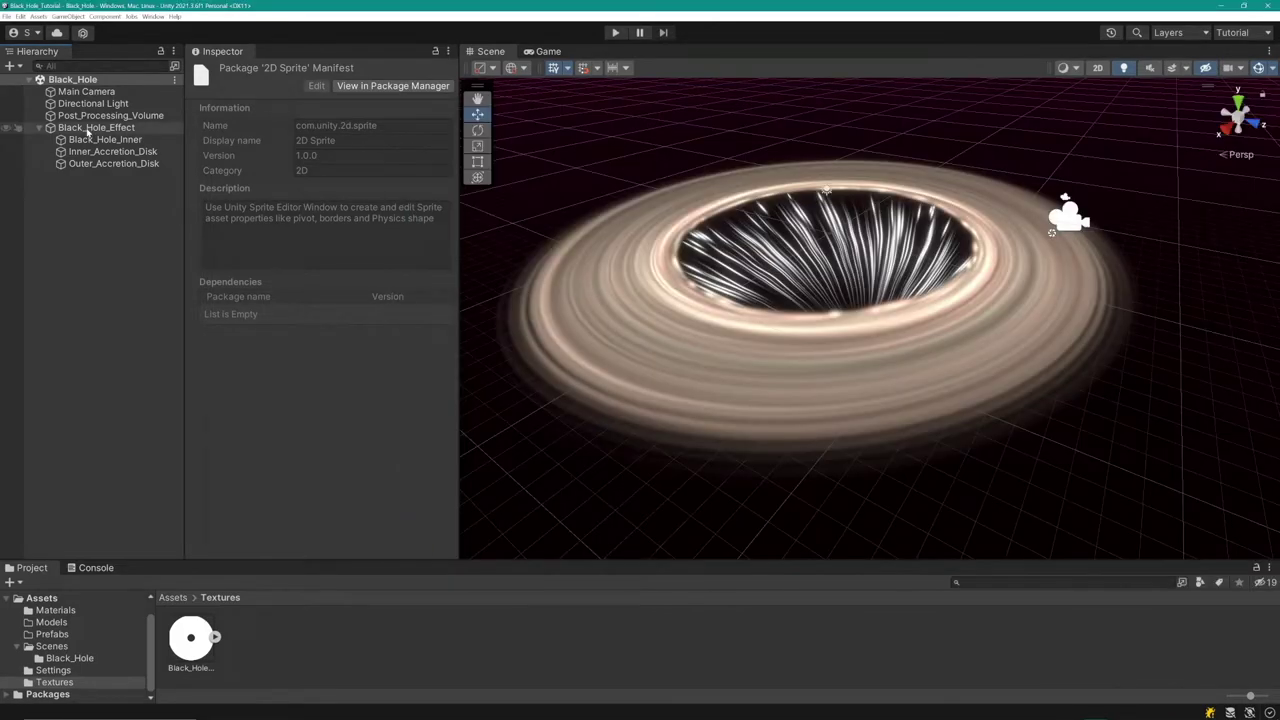
- Add a sprite mask as a child of Black_Hole_Effect and name it Sprite_Mask
{"action": "right_click", "coordinate": [88, 129]}
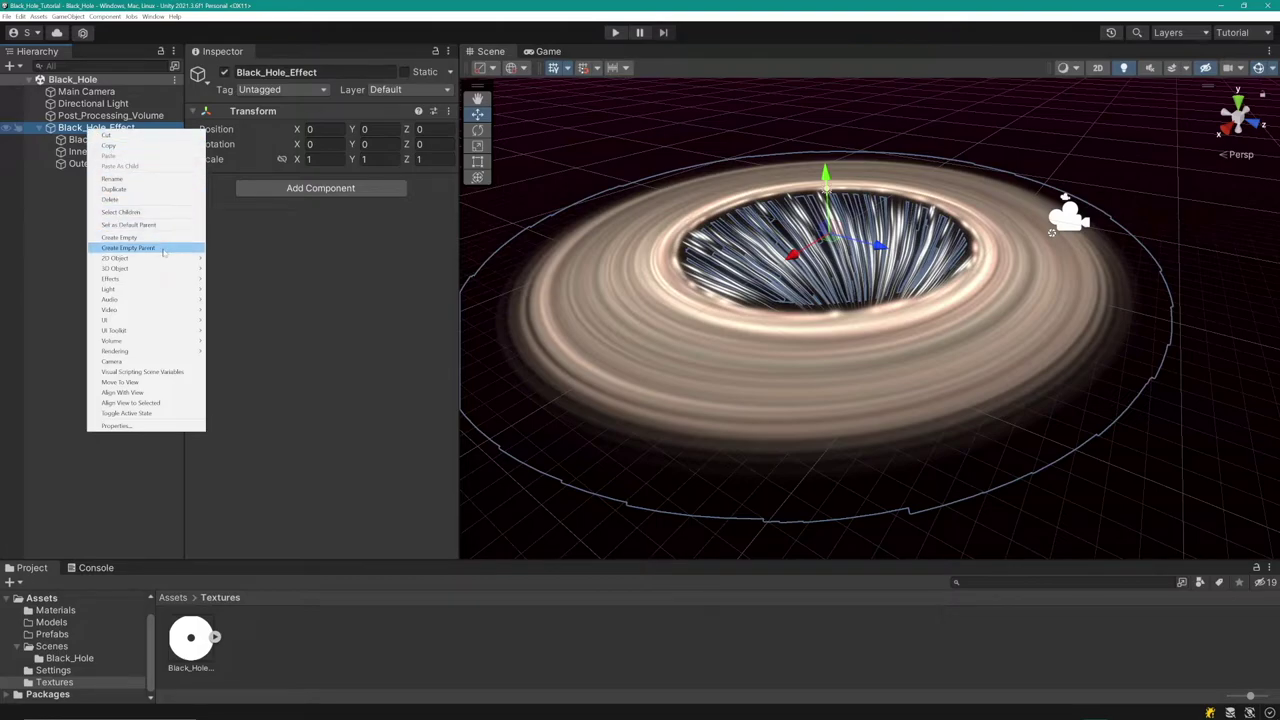
{"action": "mouse_move", "coordinate": [183, 262]}
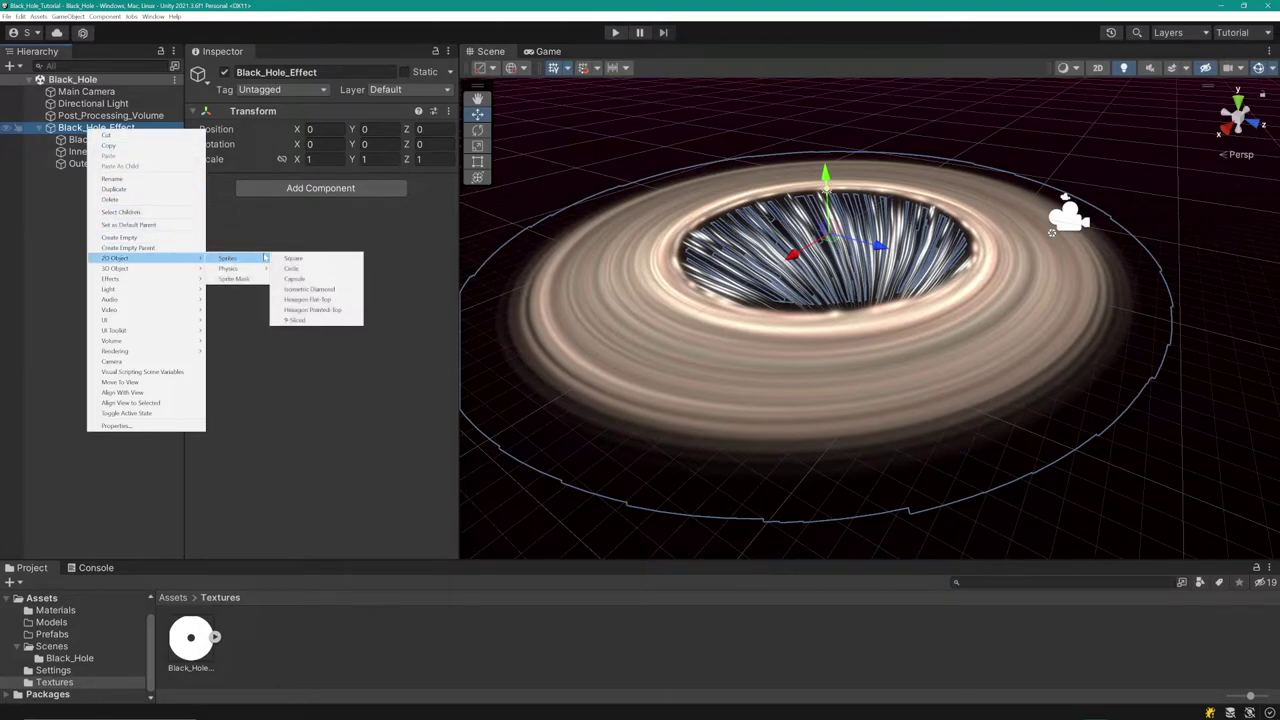
{"action": "left_click", "coordinate": [251, 280]}
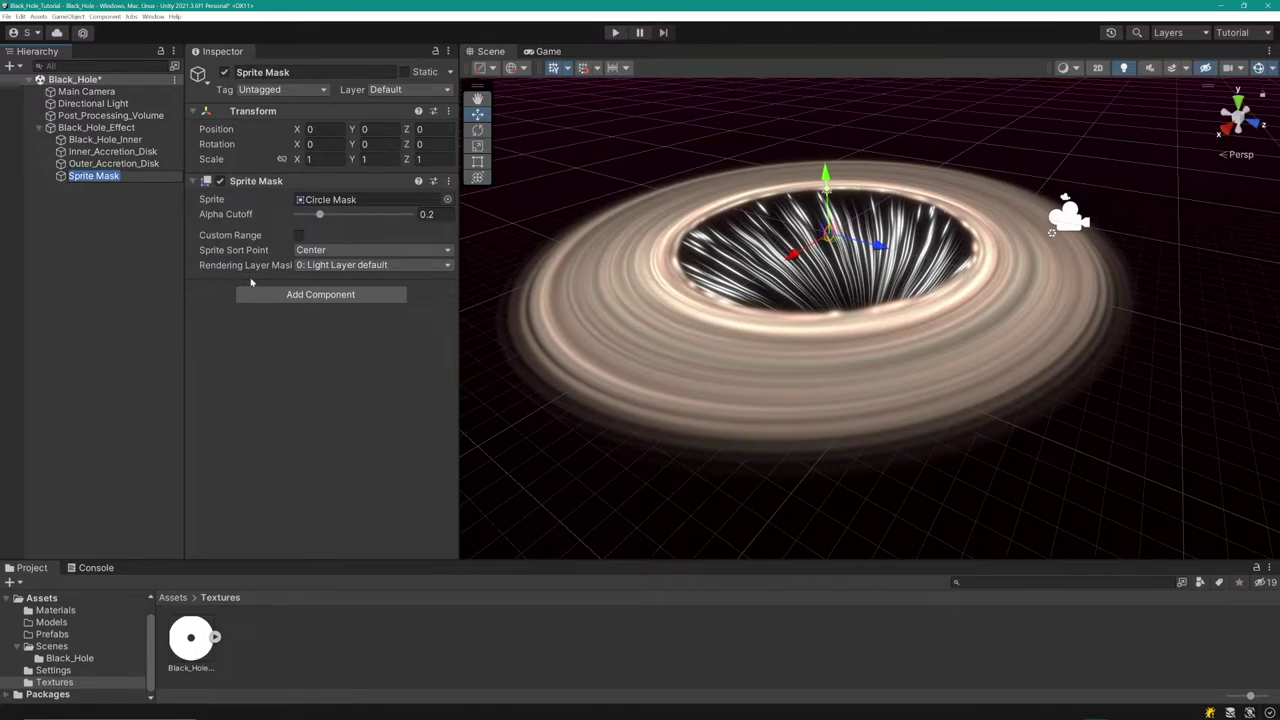
{"action": "left_click", "coordinate": [96, 176]}
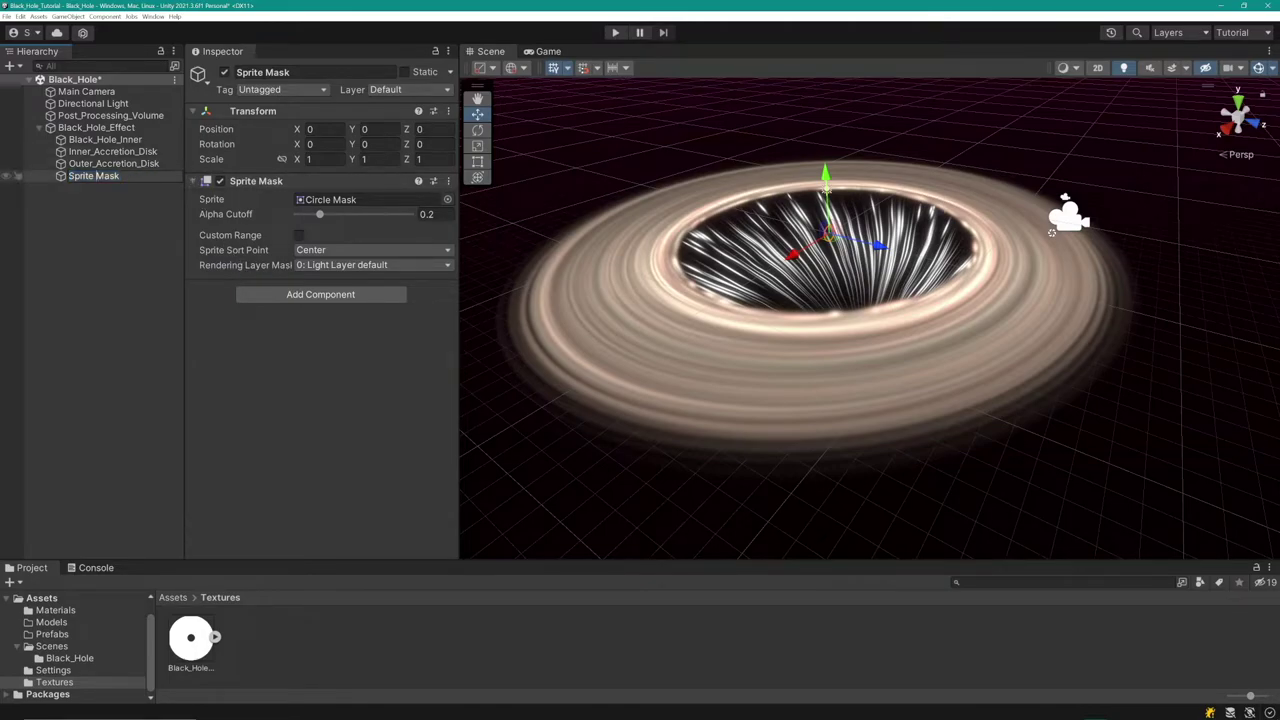
{"action": "key", "text": "BackSpace"}
{"action": "type", "text": "_"}
- Assign Black_Hole_Mask_Texture as the mask's sprite, set its X rotation to 90 and scale it uniformly to about 22.76
{"action": "left_click_drag", "start_coordinate": [187, 624], "coordinate": [353, 203]}
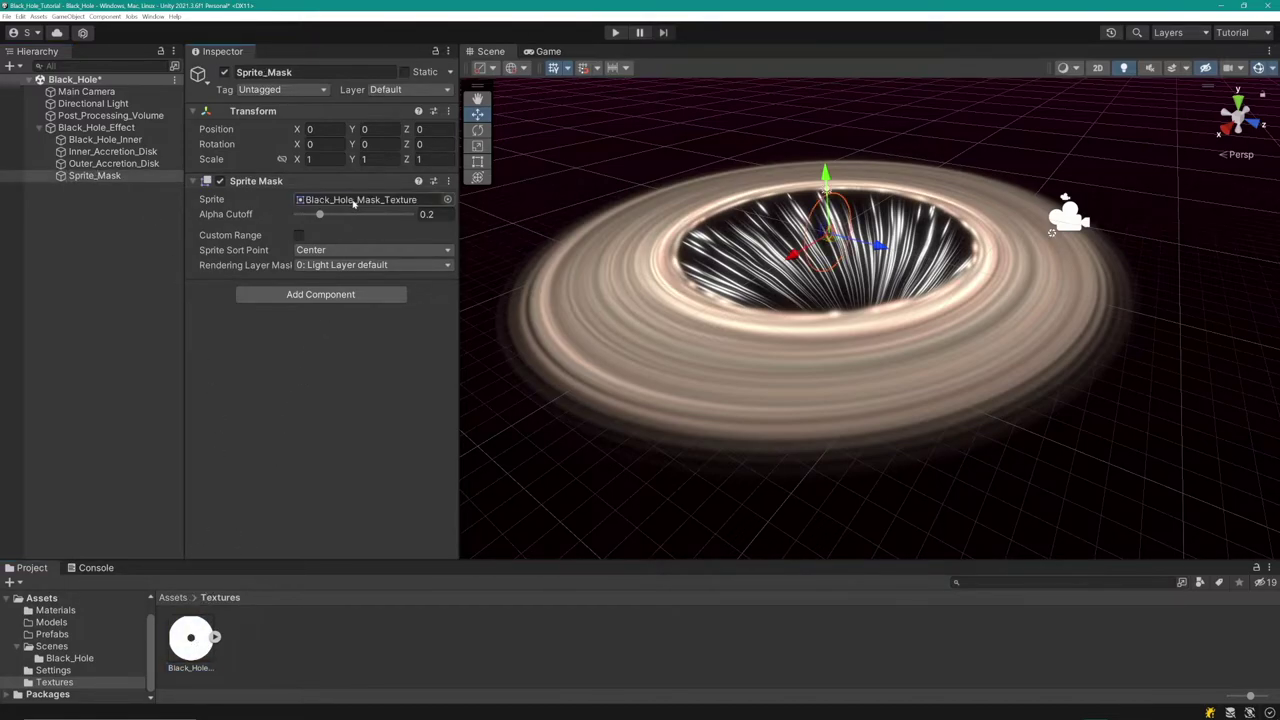
{"action": "left_click", "coordinate": [310, 144]}
{"action": "type", "text": "90"}
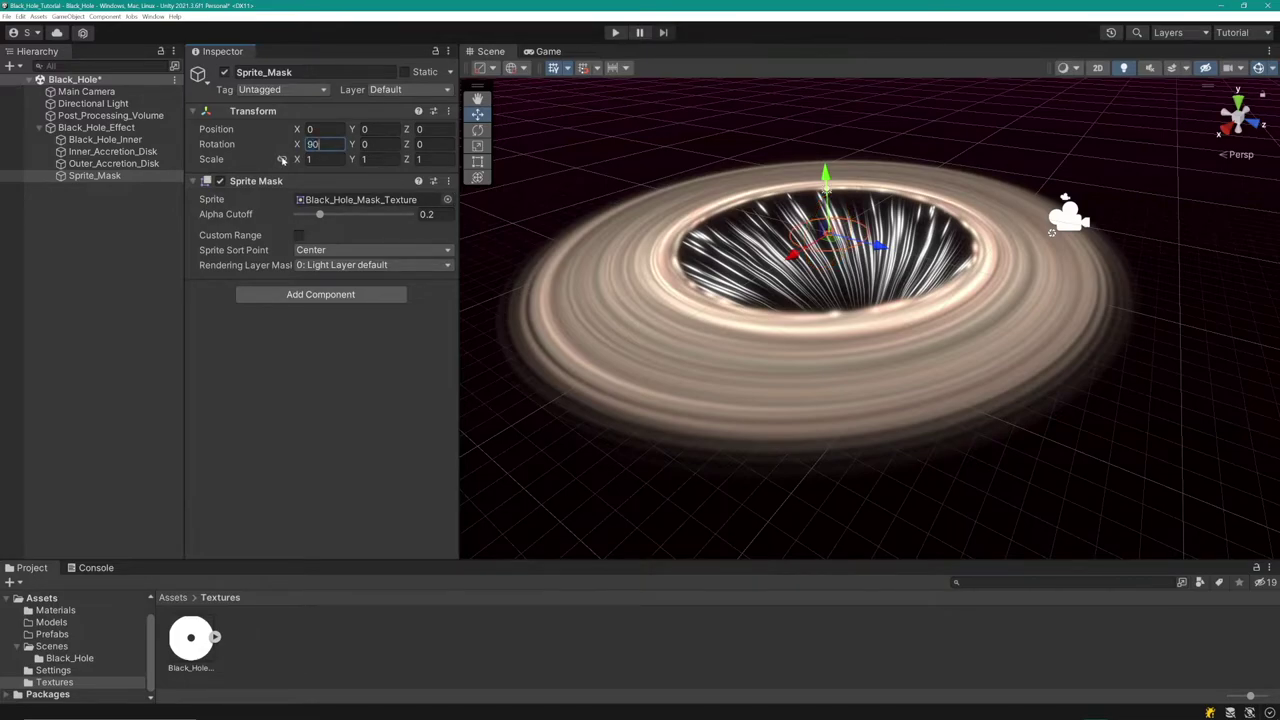
{"action": "left_click_drag", "start_coordinate": [298, 162], "coordinate": [843, 182]}
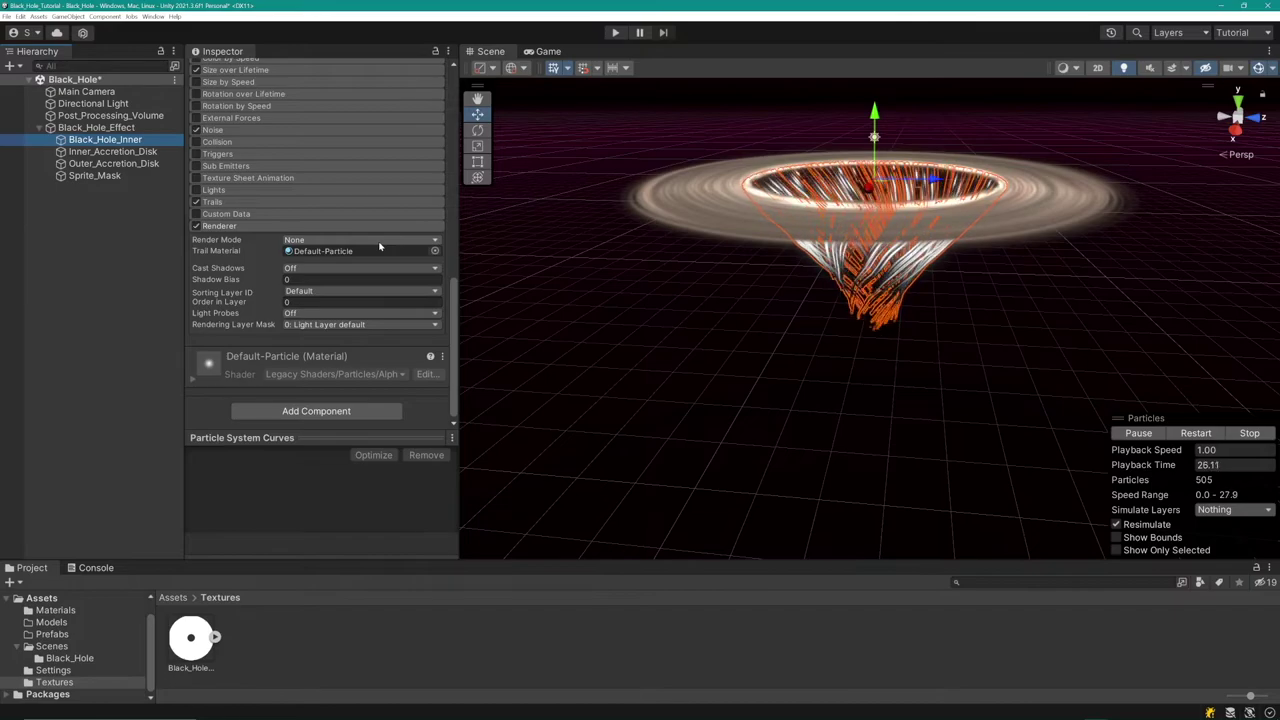
- Set the Black_Hole_Inner particle renderer to Billboard render mode with a max particle size of 0
{"action": "left_click", "coordinate": [379, 244]}
{"action": "left_click", "coordinate": [330, 250]}
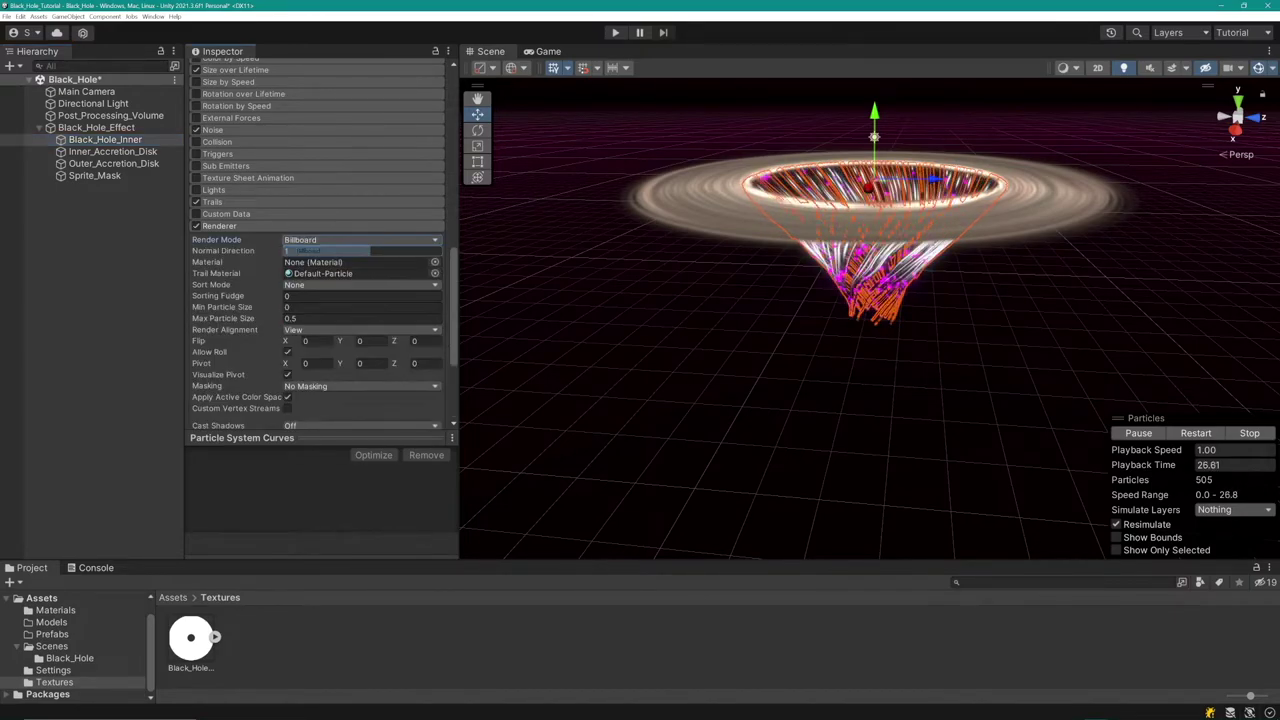
{"action": "left_click", "coordinate": [362, 262]}
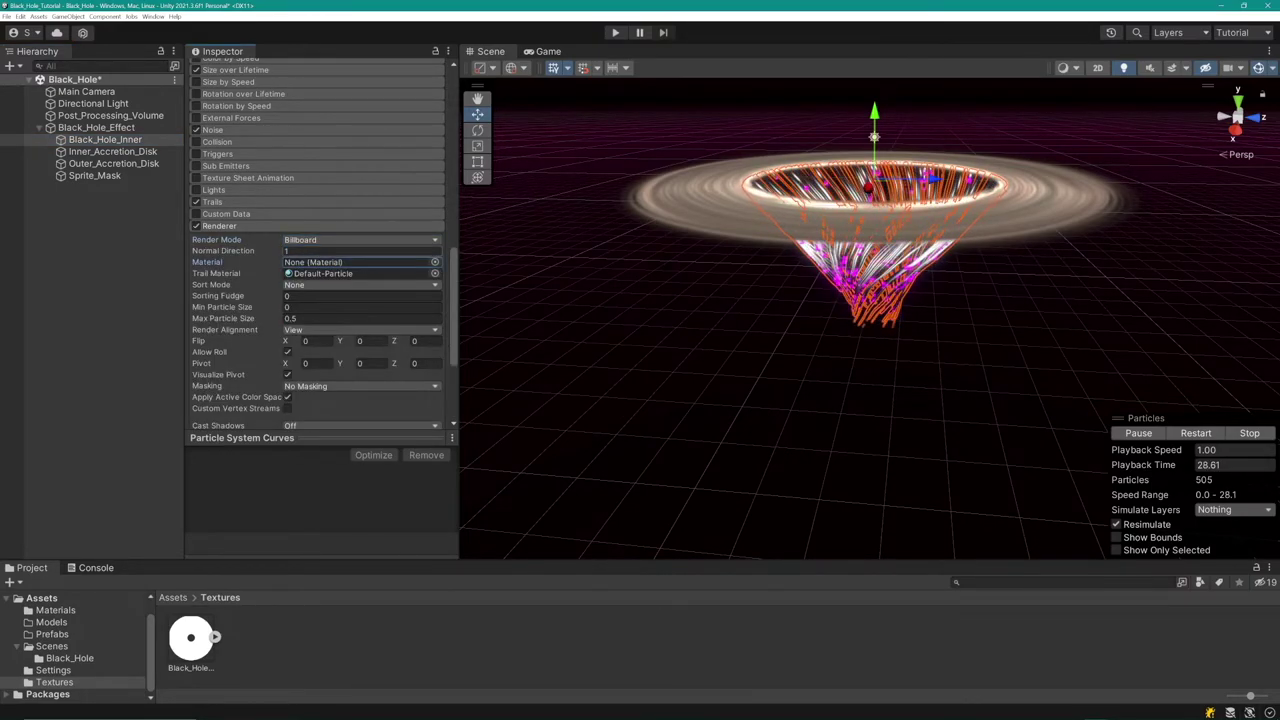
{"action": "left_click", "coordinate": [326, 318]}
{"action": "key", "text": "BackSpace"}
{"action": "key", "text": "BackSpace"}
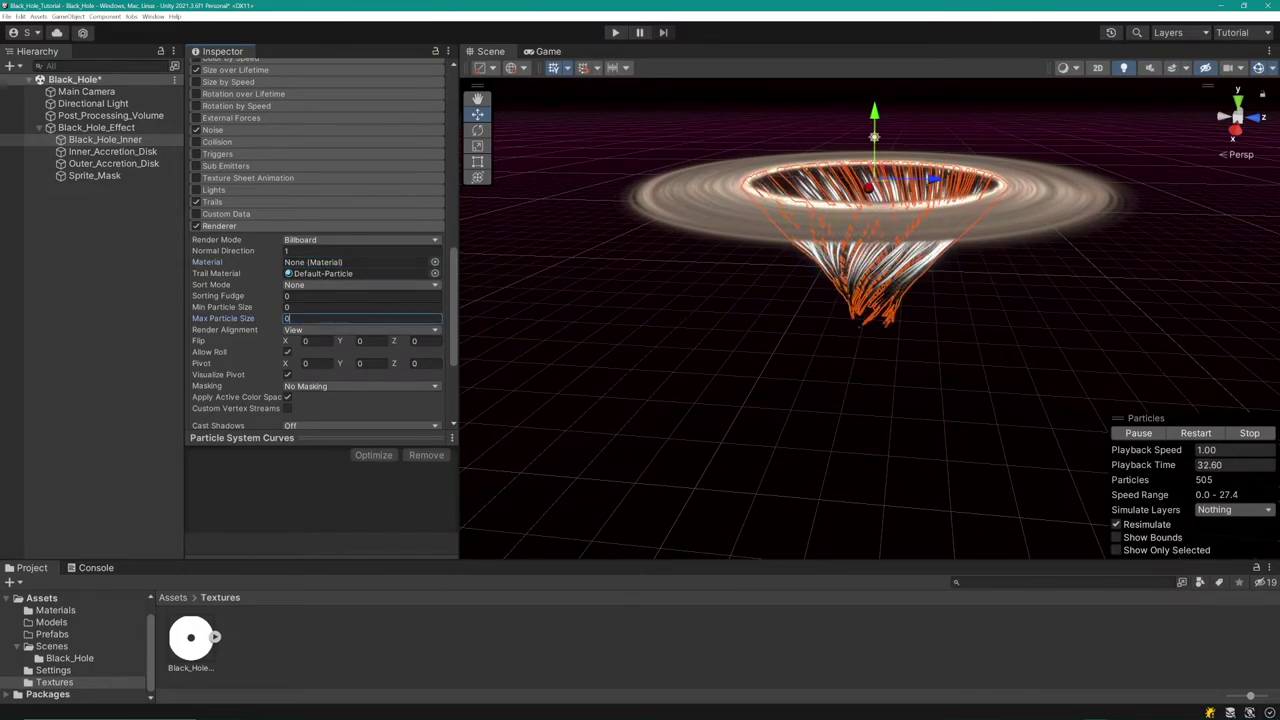
- Set the Black_Hole_Inner renderer's masking to Visible Outside Mask
{"action": "scroll", "coordinate": [317, 240], "scroll_direction": "down", "scroll_amount": 2}
{"action": "left_click", "coordinate": [327, 347]}
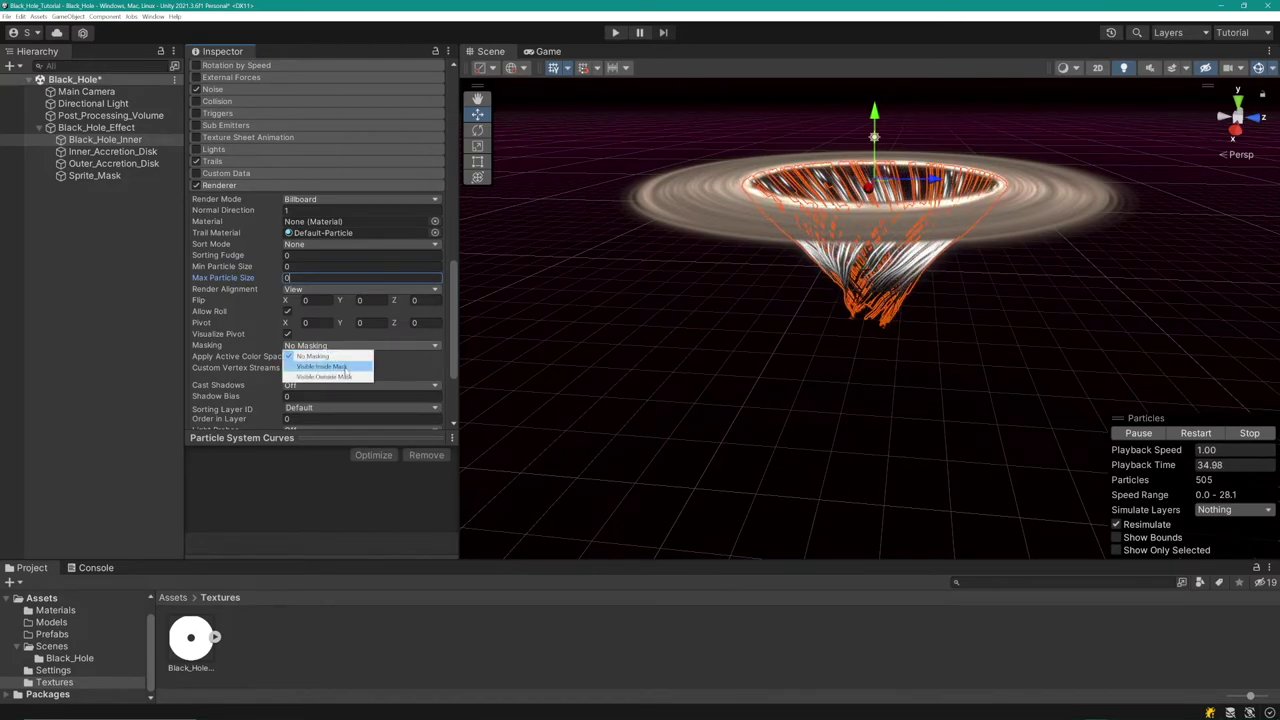
{"action": "left_click", "coordinate": [347, 376]}
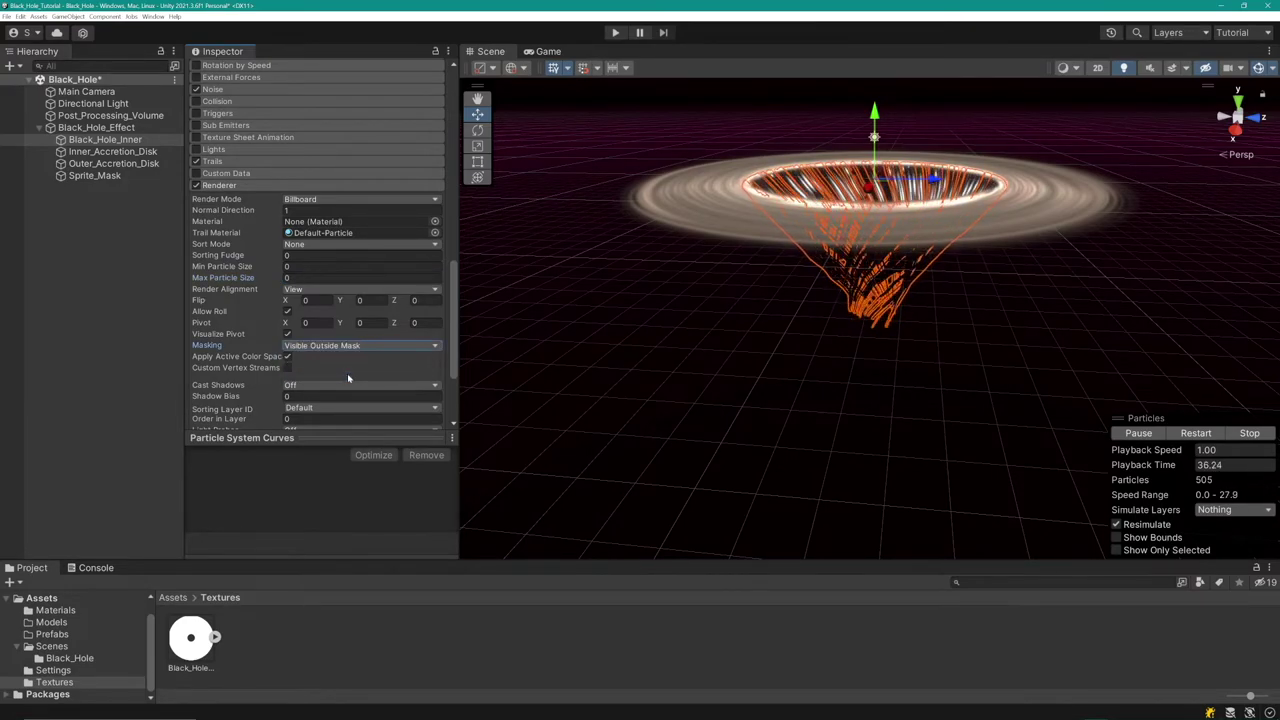
- Run the scene and inspect the masked black hole effect from different angles
{"action": "left_click", "coordinate": [1203, 237]}
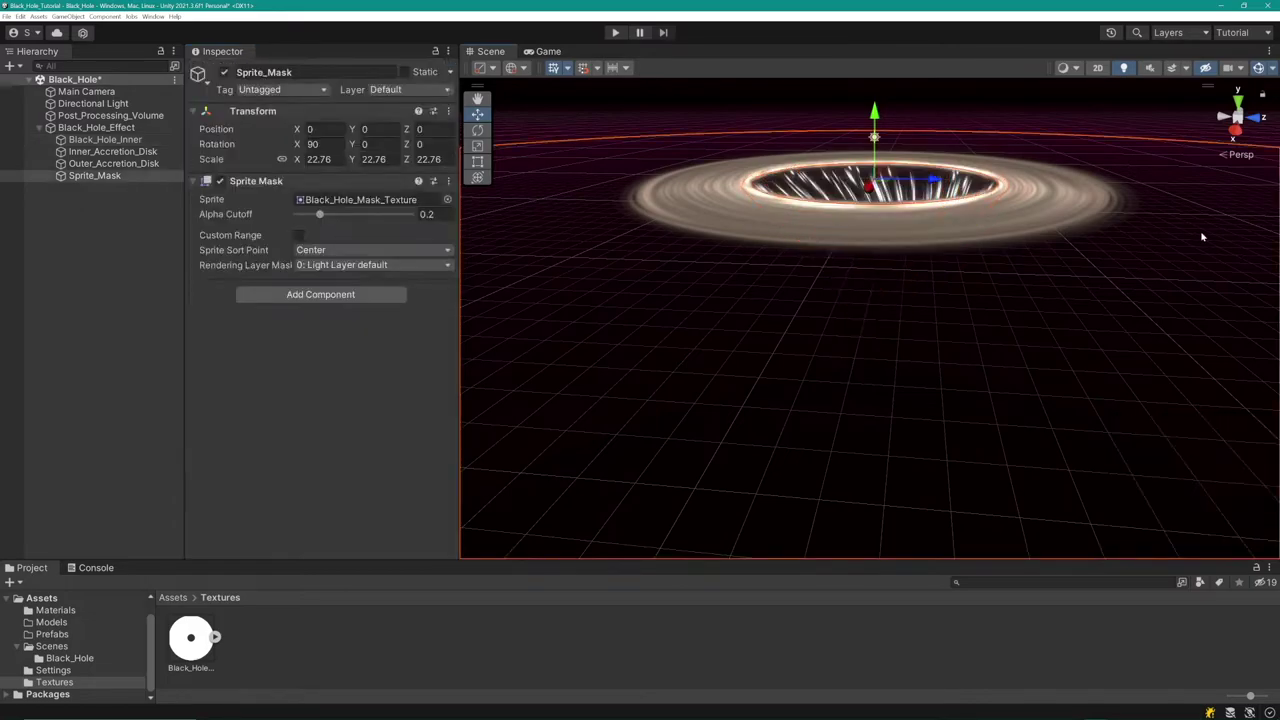
{"action": "key", "text": "ctrl+p"}
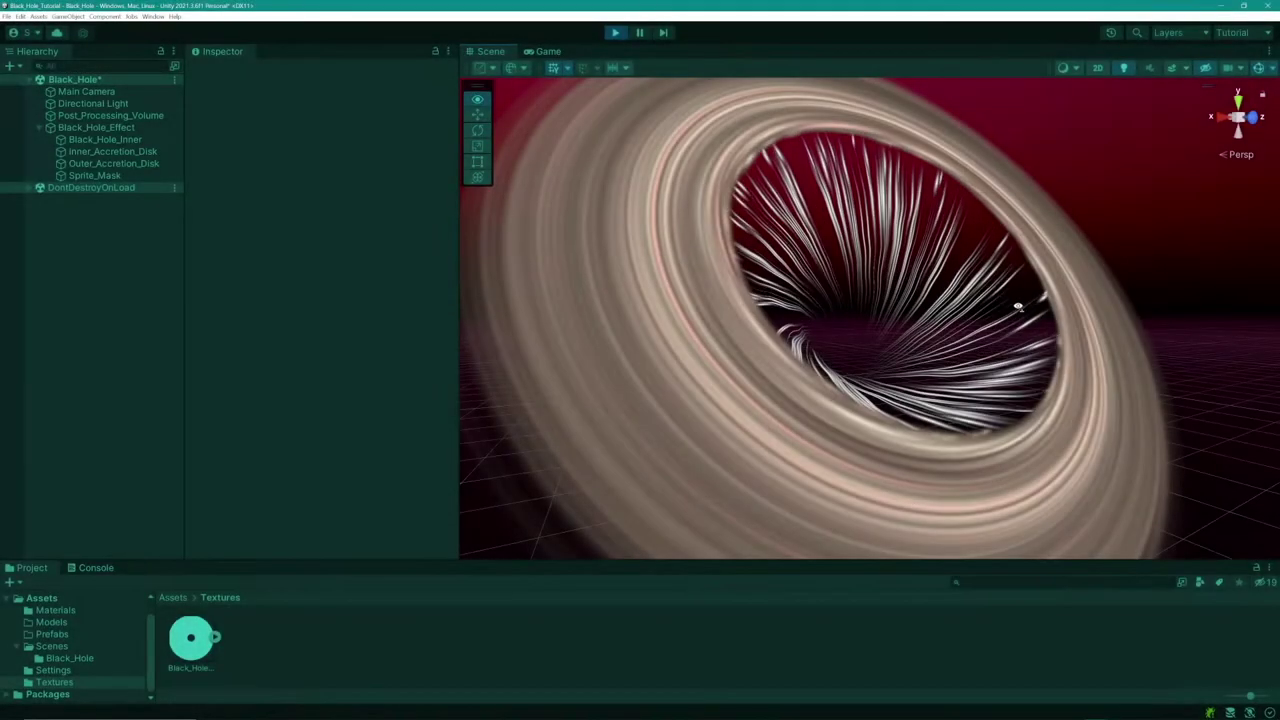
{"action": "left_click_drag", "start_coordinate": [978, 304], "coordinate": [757, 311], "text": "alt"}
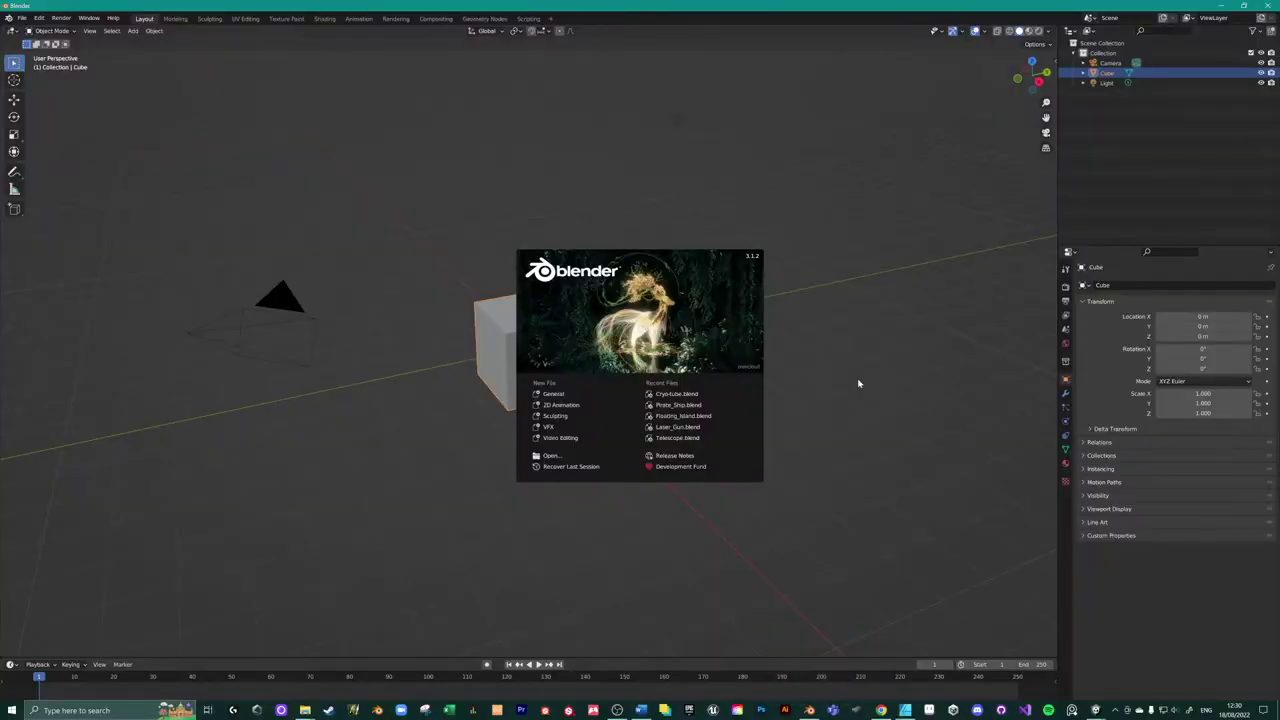
- Switch to Blender, dismiss the splash screen and delete all default objects from the scene
{"action": "left_click", "coordinate": [855, 381]}
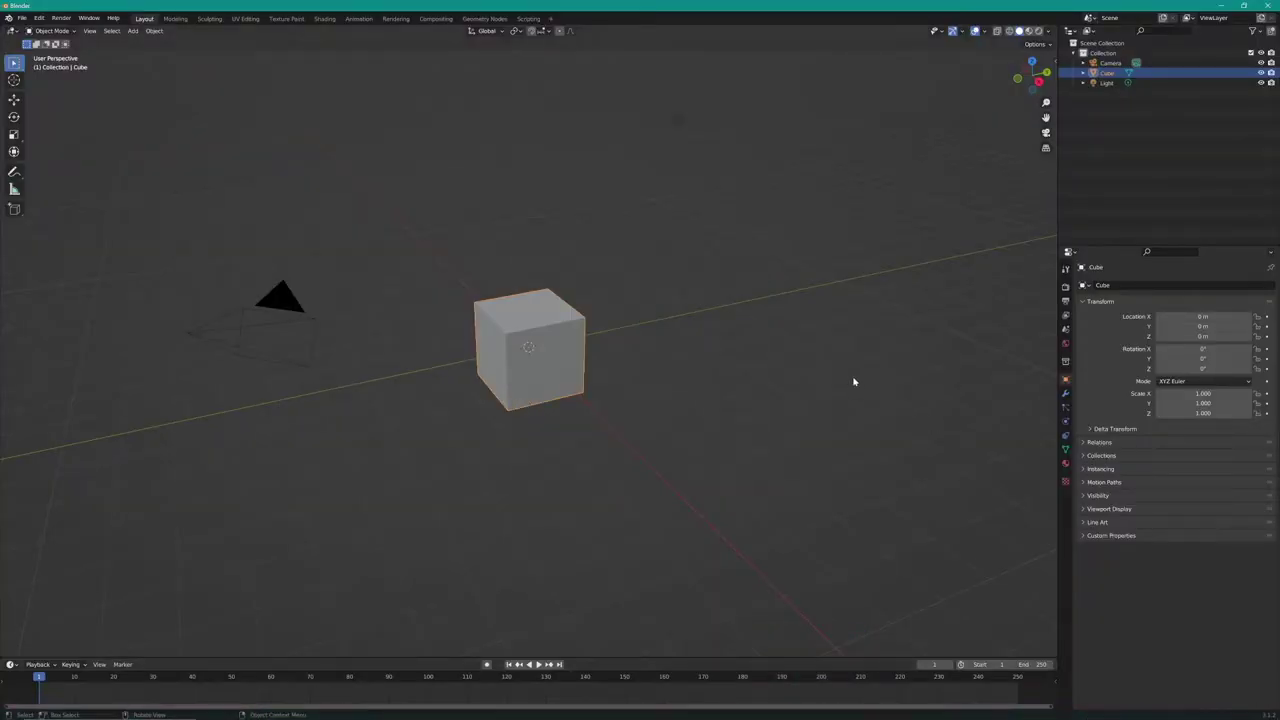
{"action": "key", "text": "a"}
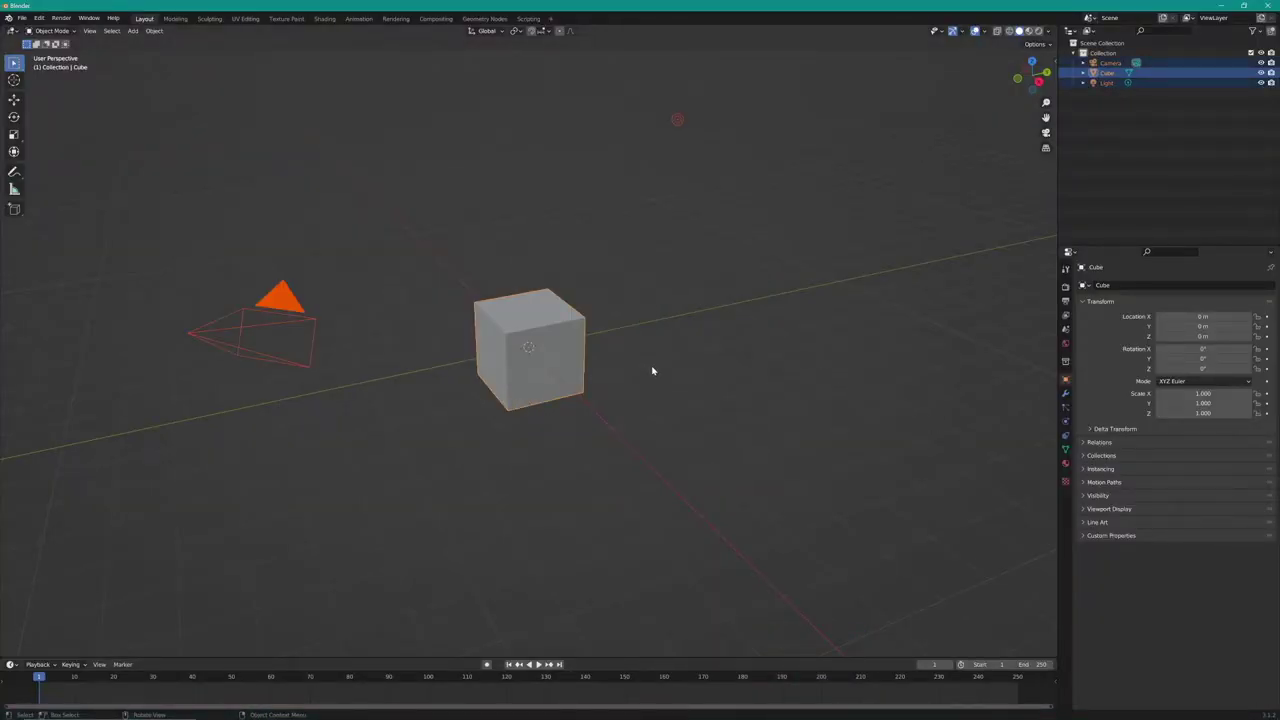
{"action": "key", "text": "x"}
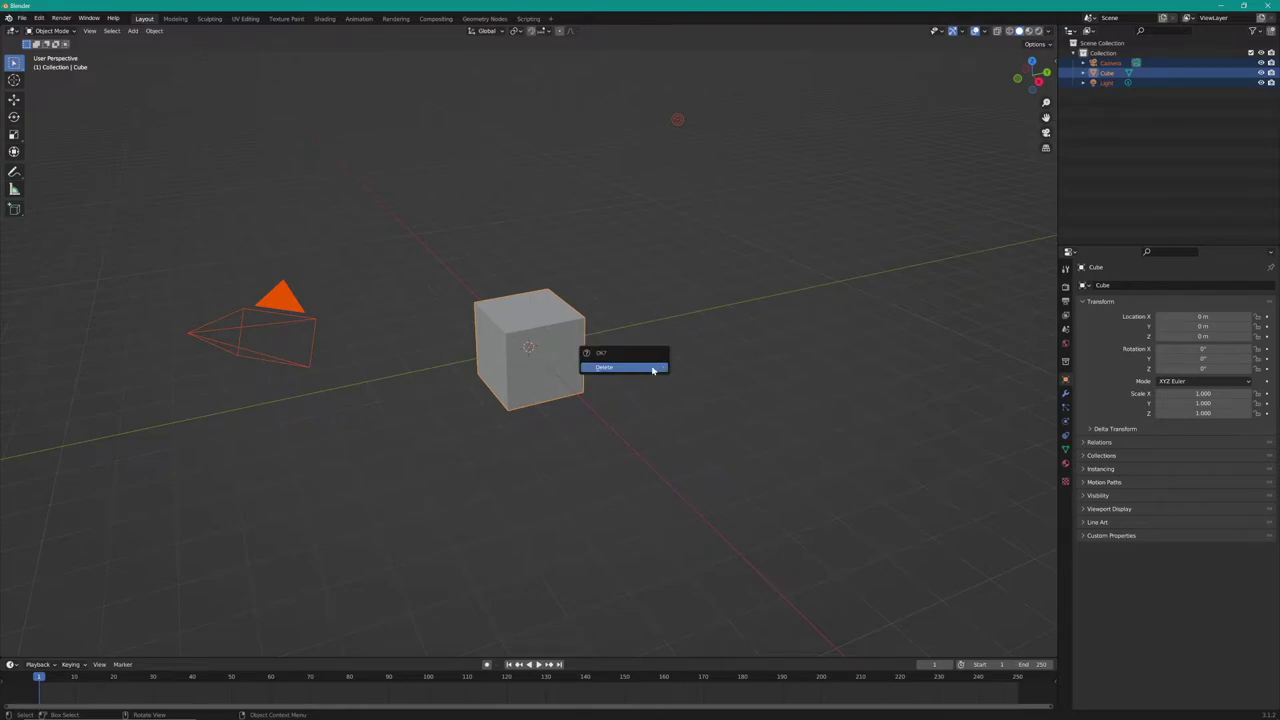
{"action": "left_click", "coordinate": [652, 368]}
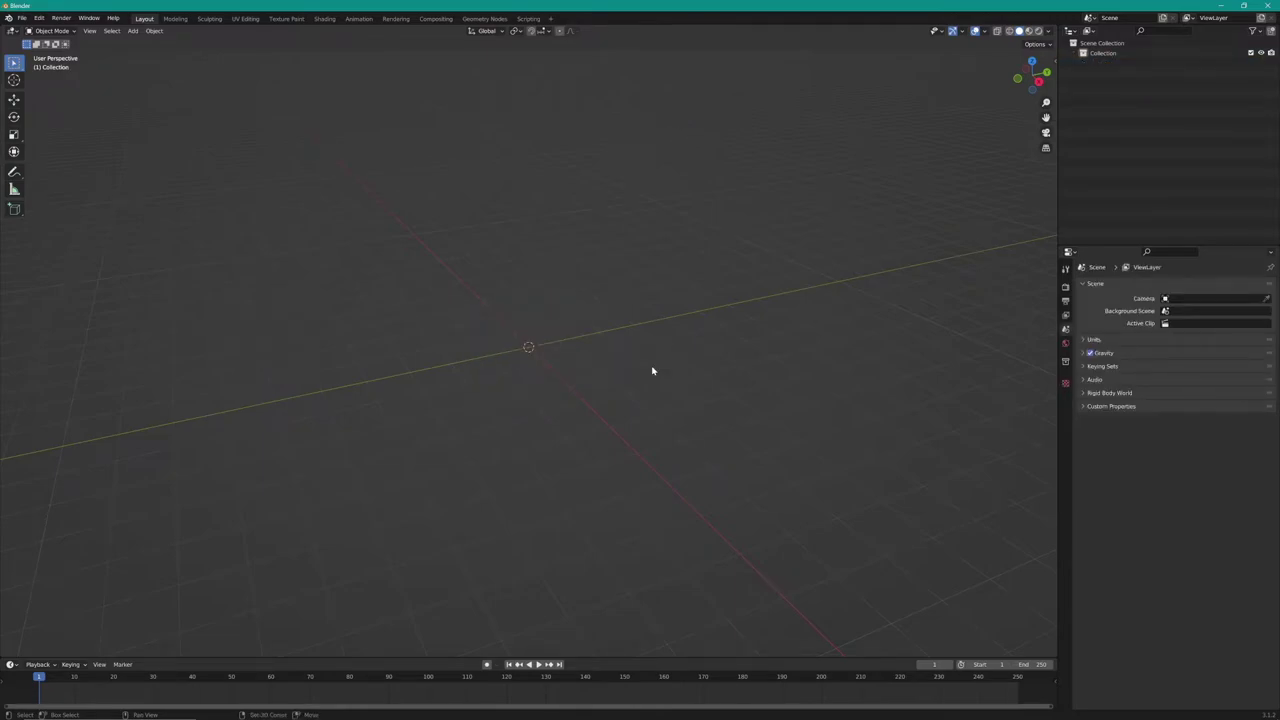
- Add a cone mesh at the scene origin and shade it smooth
{"action": "key", "text": "shift+a"}
{"action": "mouse_move", "coordinate": [652, 368]}
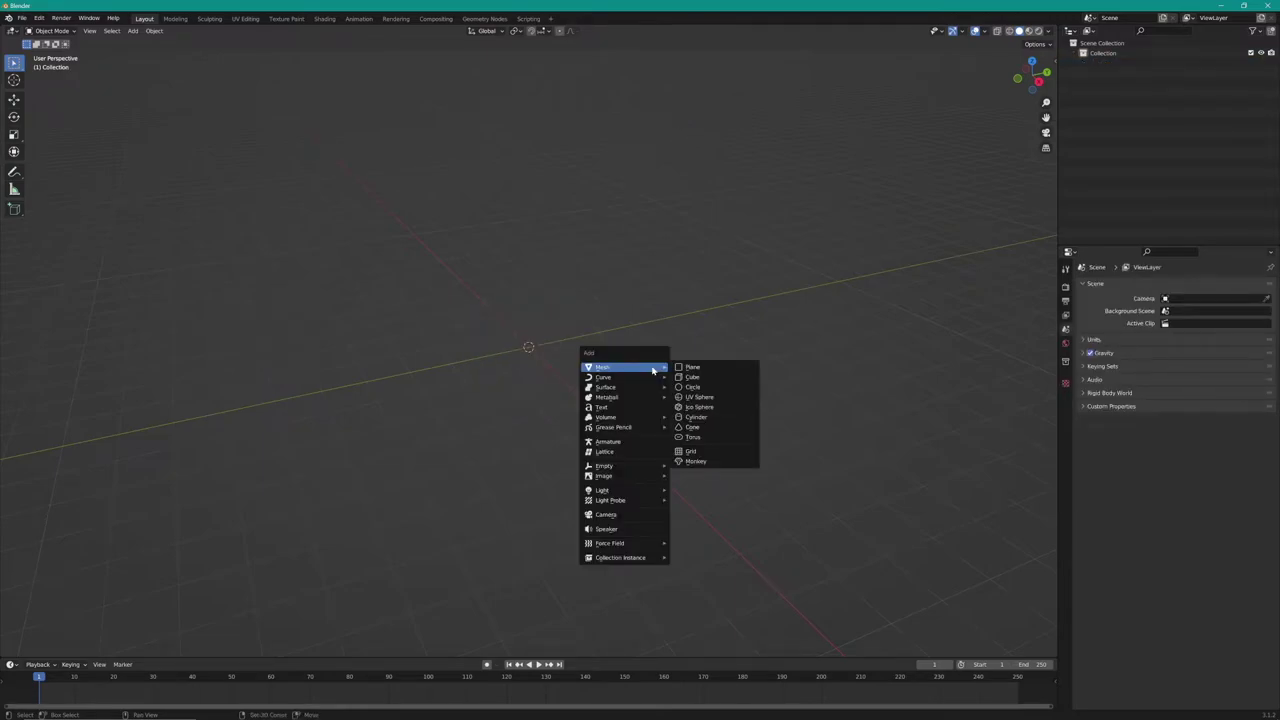
{"action": "left_click", "coordinate": [718, 428]}
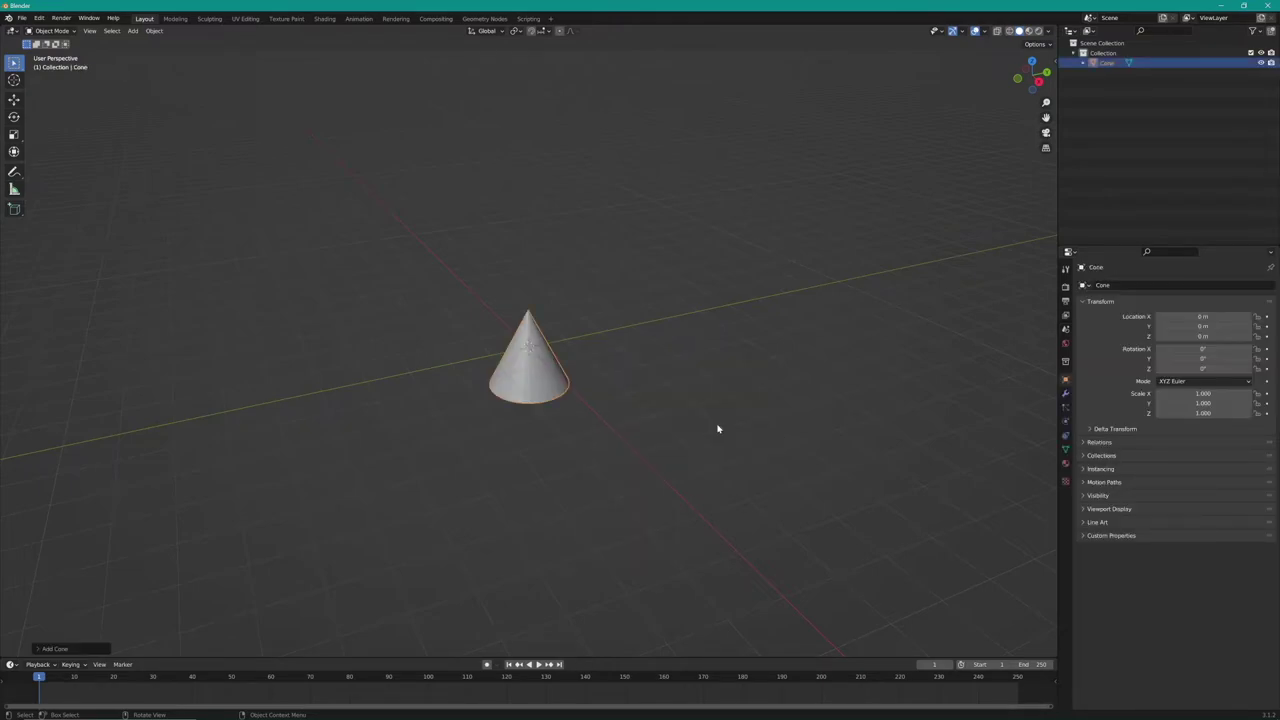
{"action": "right_click", "coordinate": [667, 440]}
{"action": "right_click", "coordinate": [546, 375]}
{"action": "left_click", "coordinate": [544, 374]}
- Delete the circular base face of the cone to leave it open at the bottom
{"action": "middle_click_drag", "start_coordinate": [531, 367], "coordinate": [541, 373]}
{"action": "key", "text": "Tab"}
{"action": "key", "text": "3"}
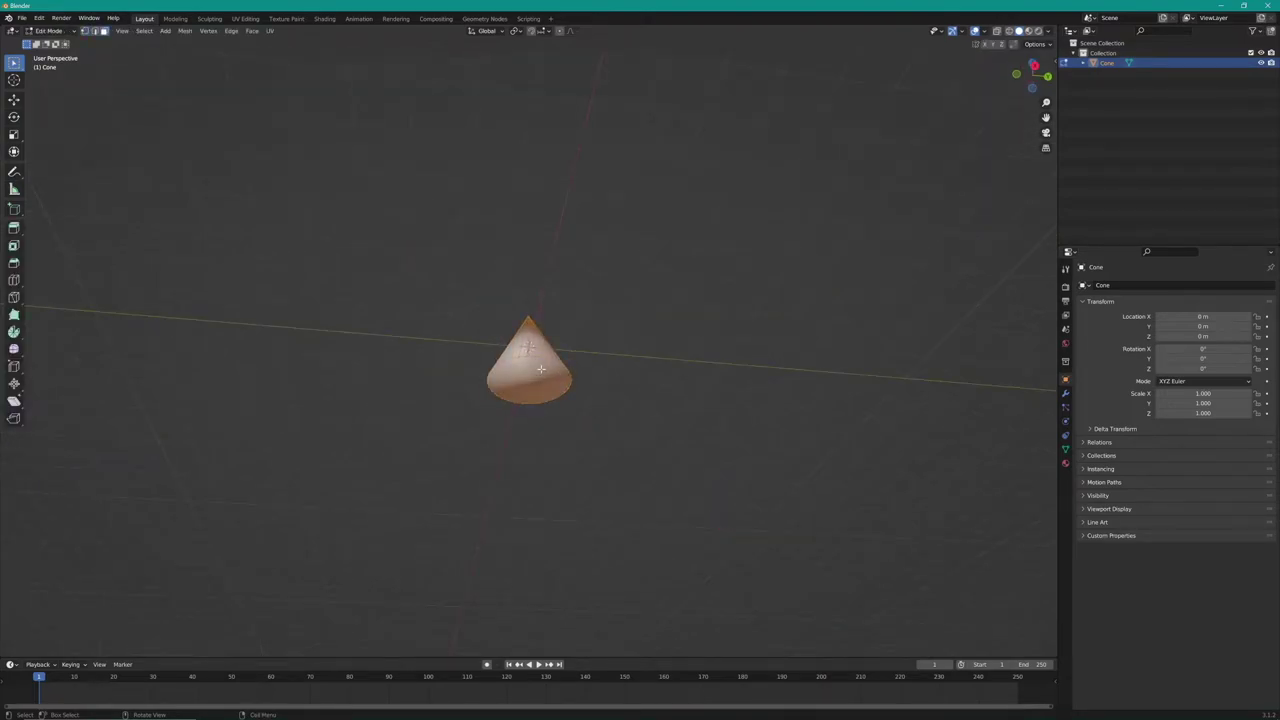
{"action": "key", "text": "alt+a"}
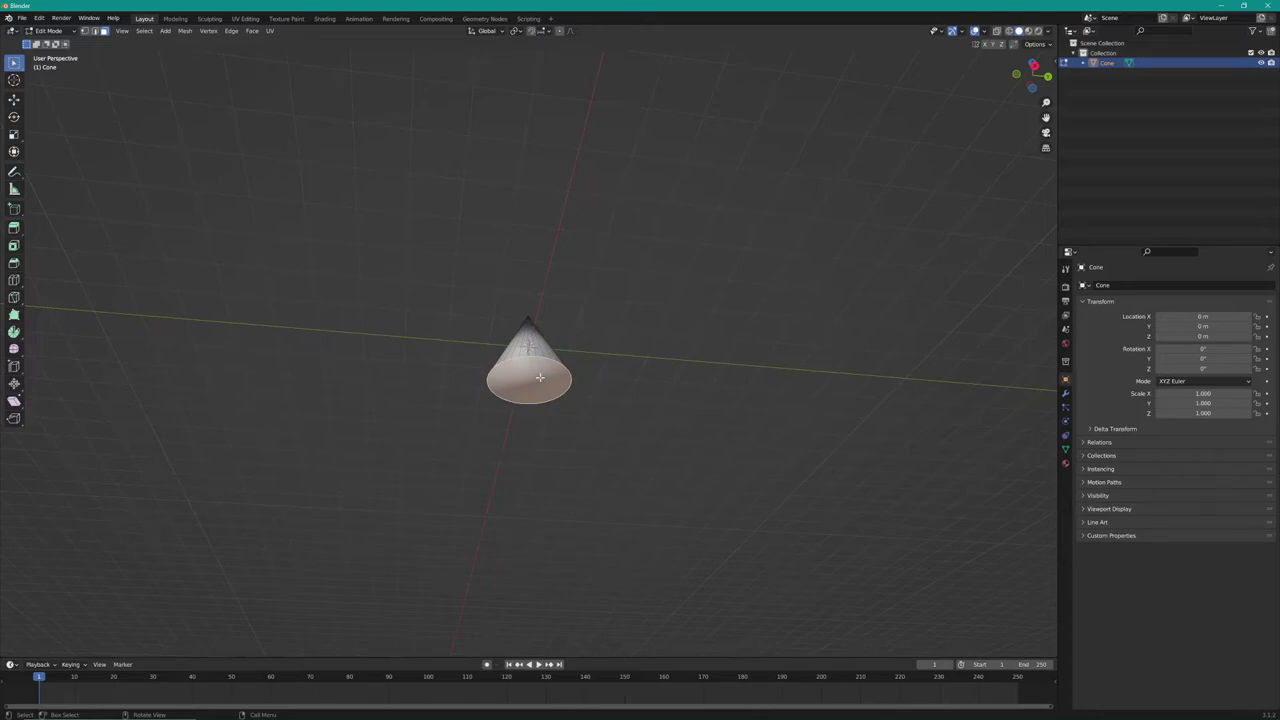
{"action": "key", "text": "x"}
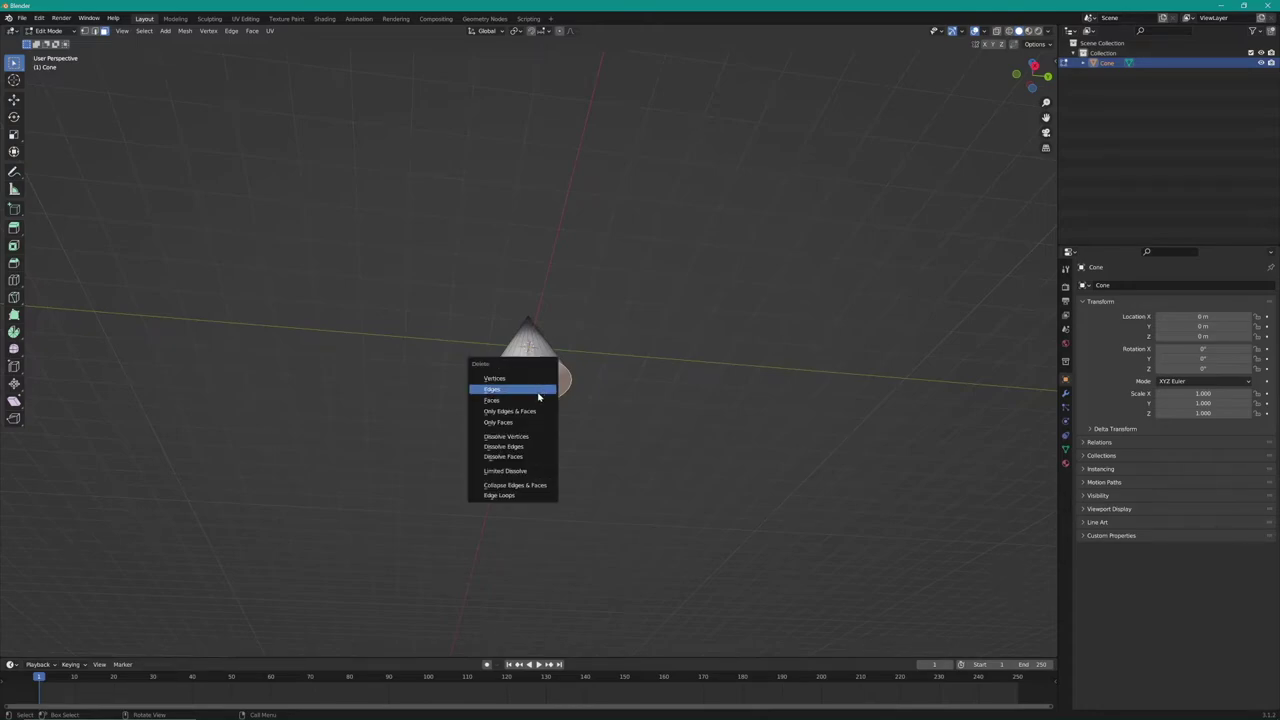
{"action": "left_click", "coordinate": [540, 400]}
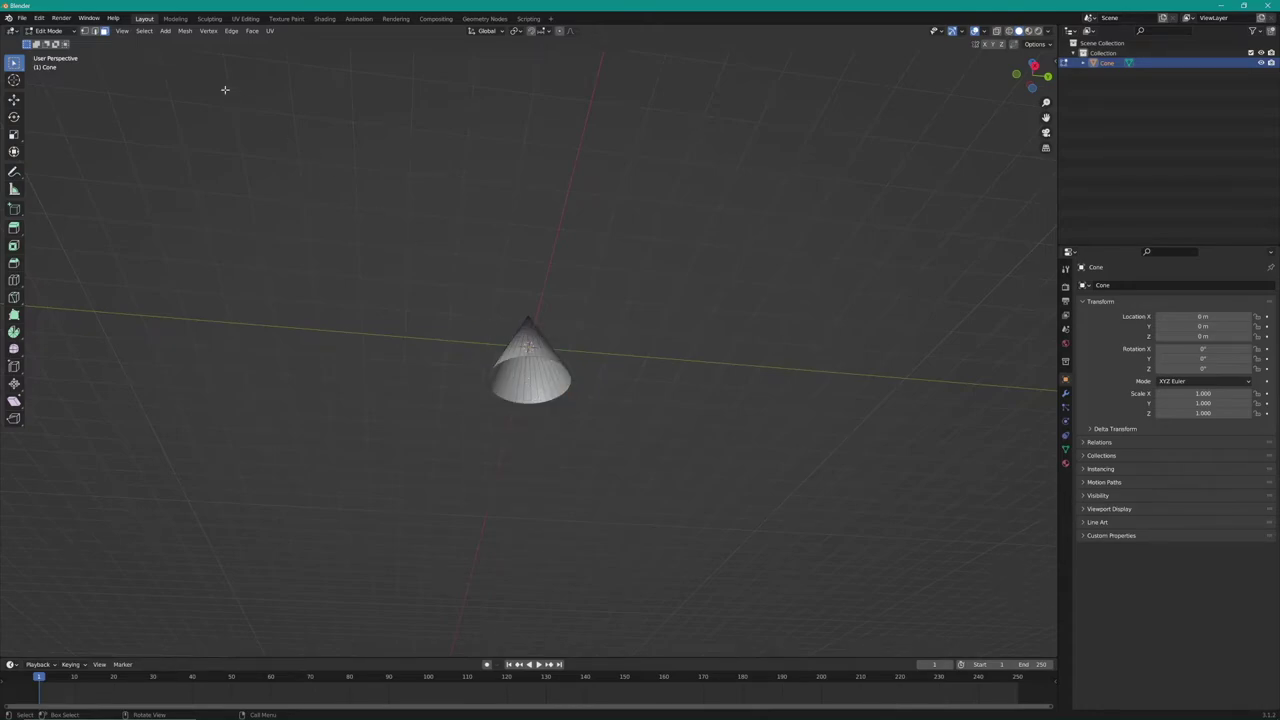
- Export the cone as the FBX file Black_Hole_Inner_Cone to the Blender_FBX_Files folder and close Blender without saving
{"action": "left_click", "coordinate": [22, 18]}
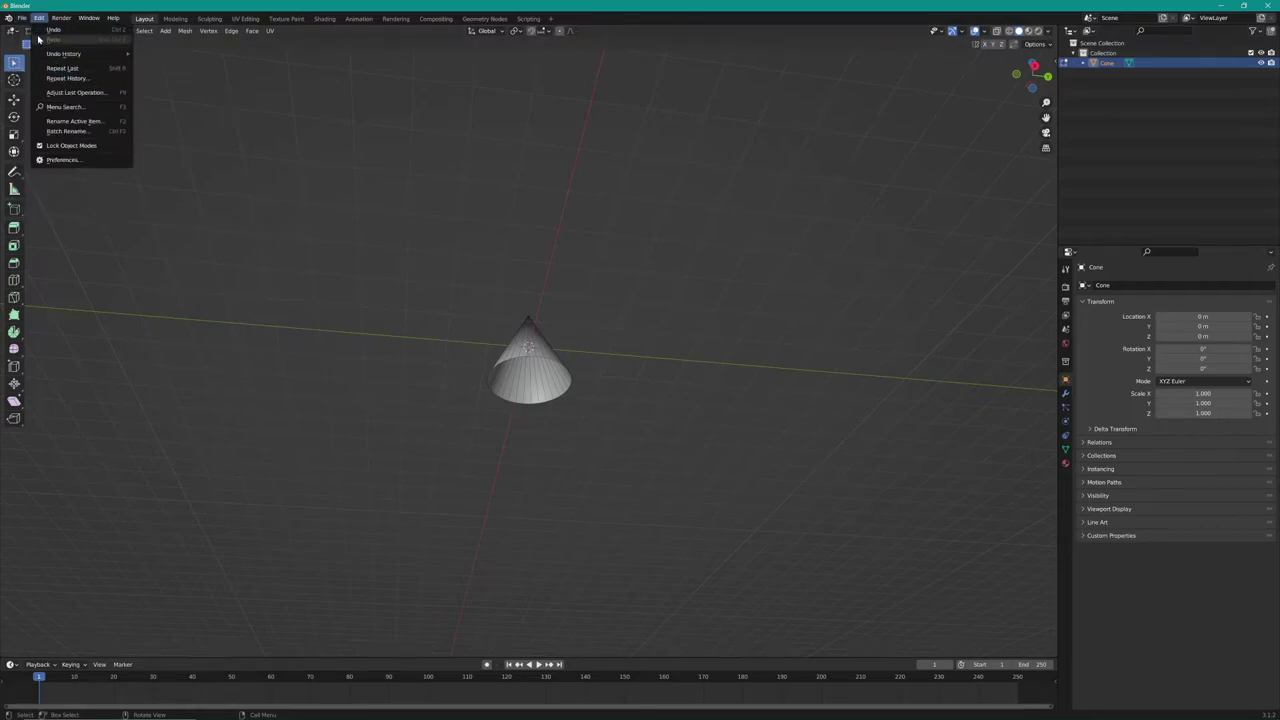
{"action": "left_click", "coordinate": [21, 18]}
{"action": "left_click", "coordinate": [21, 18]}
{"action": "mouse_move", "coordinate": [52, 140]}
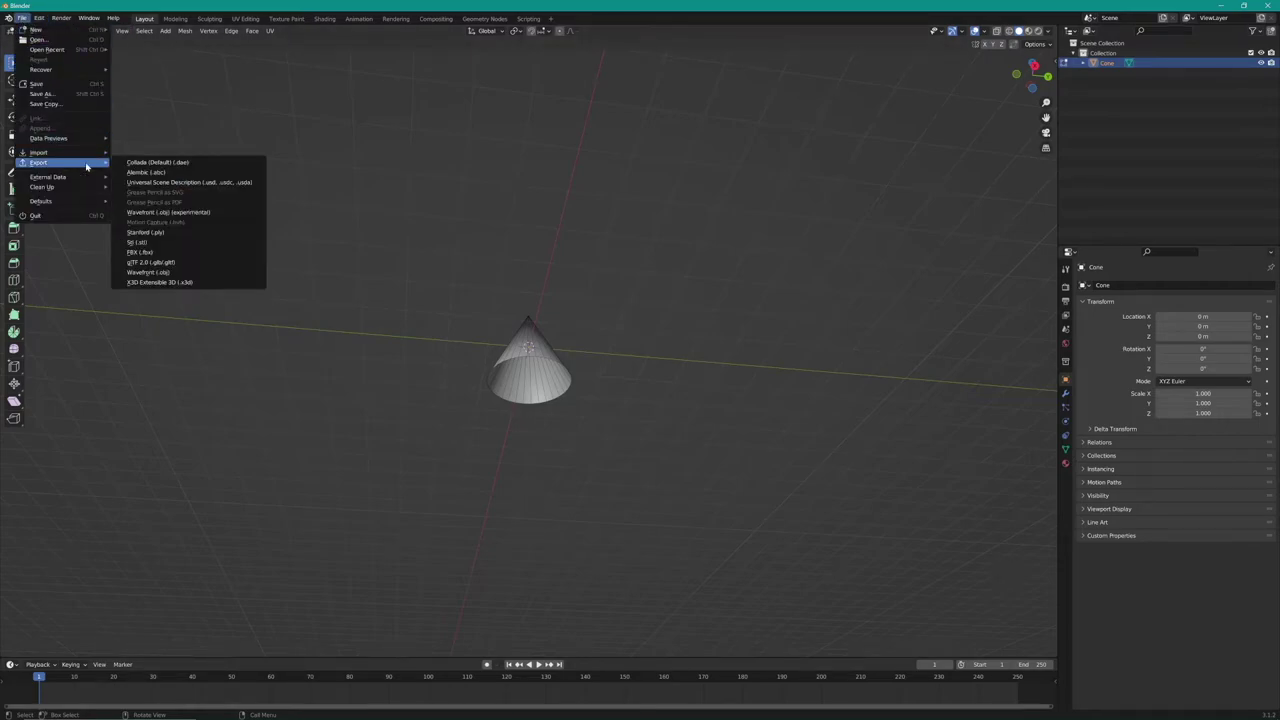
{"action": "left_click", "coordinate": [170, 246]}
{"action": "left_click", "coordinate": [421, 426]}
{"action": "left_click", "coordinate": [530, 501]}
{"action": "type", "text": "Black_Hole_Inner_Co"}
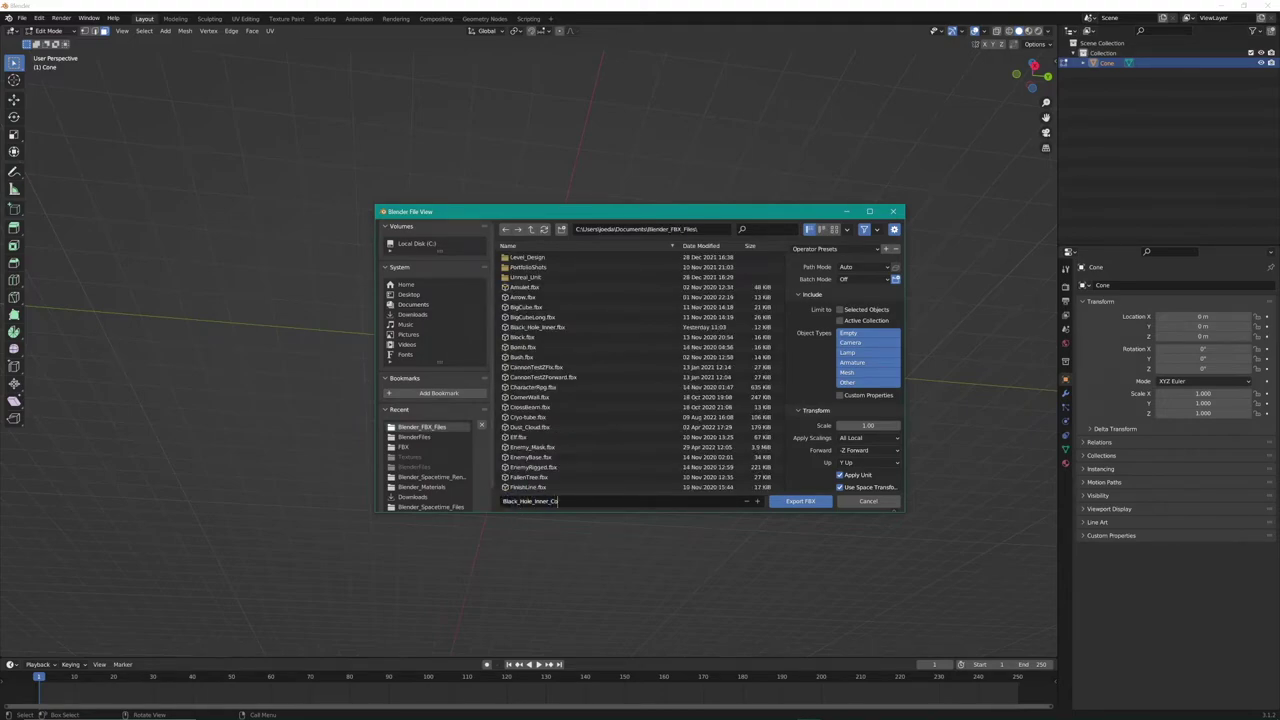
{"action": "left_click", "coordinate": [800, 501]}
{"action": "left_click", "coordinate": [1267, 6]}
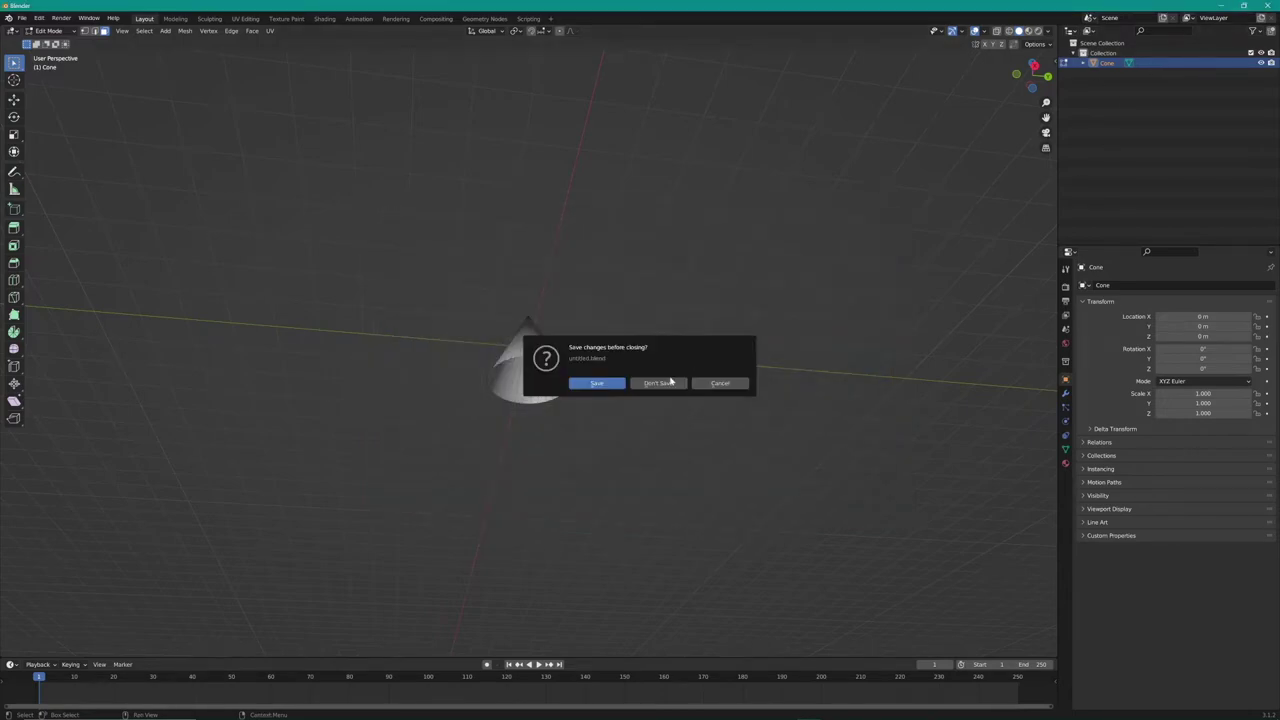
{"action": "left_click", "coordinate": [666, 382]}
- In Unity, import the Black_Hole_Inner_Cone model into the Models folder and place an instance of it under Black_Hole_Effect
{"action": "left_click", "coordinate": [55, 622]}
{"action": "left_click", "coordinate": [305, 710]}
{"action": "left_click", "coordinate": [287, 660]}
{"action": "left_click_drag", "start_coordinate": [926, 408], "coordinate": [251, 652]}
{"action": "left_click", "coordinate": [1189, 214]}
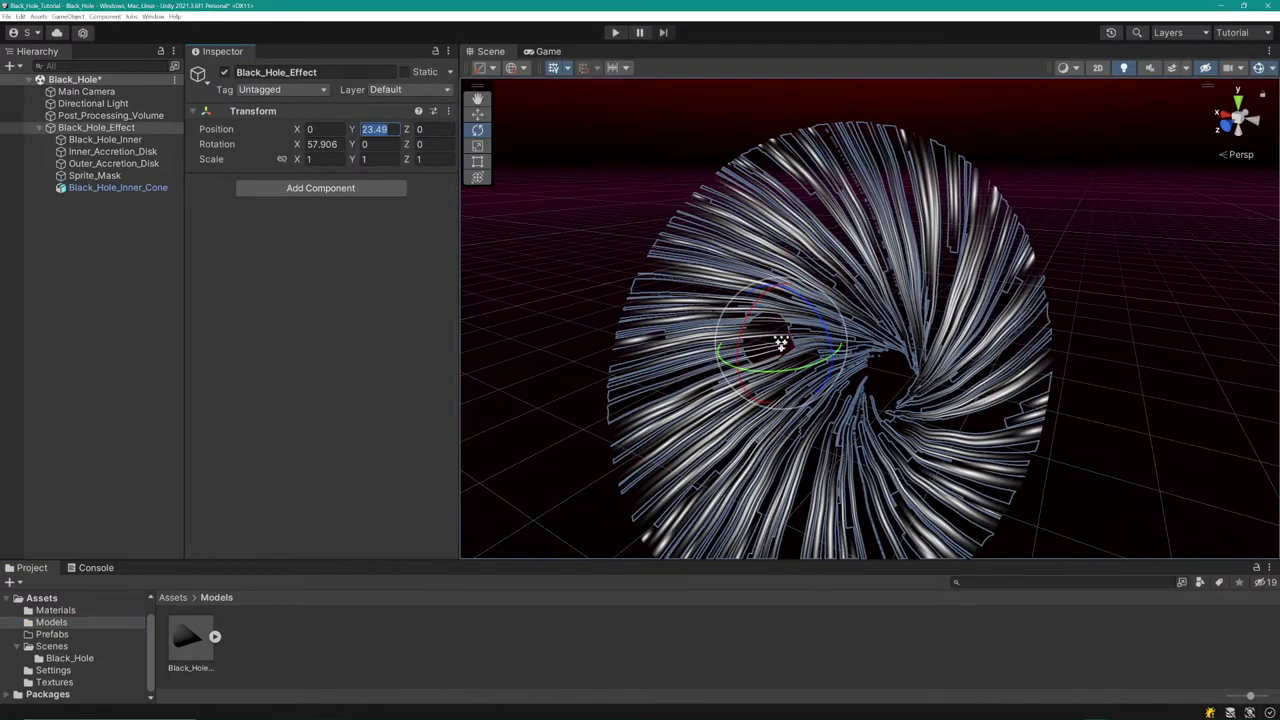
- Set the X rotation of Black_Hole_Effect to 0
{"action": "left_click", "coordinate": [320, 144]}
{"action": "type", "text": "0"}
{"action": "scroll", "coordinate": [800, 350], "scroll_direction": "down", "scroll_amount": 3}
{"action": "left_click_drag", "start_coordinate": [850, 380], "coordinate": [640, 345], "text": "alt"}
- Scale Black_Hole_Inner_Cone uniformly to about 953 and lower it to Y -9.52 so it encloses the inner particles
{"action": "key", "text": "r"}
{"action": "left_click_drag", "start_coordinate": [820, 325], "coordinate": [975, 325]}
{"action": "key", "text": "ctrl+z"}
{"action": "left_click", "coordinate": [127, 189]}
{"action": "left_click_drag", "start_coordinate": [820, 325], "coordinate": [1130, 185]}
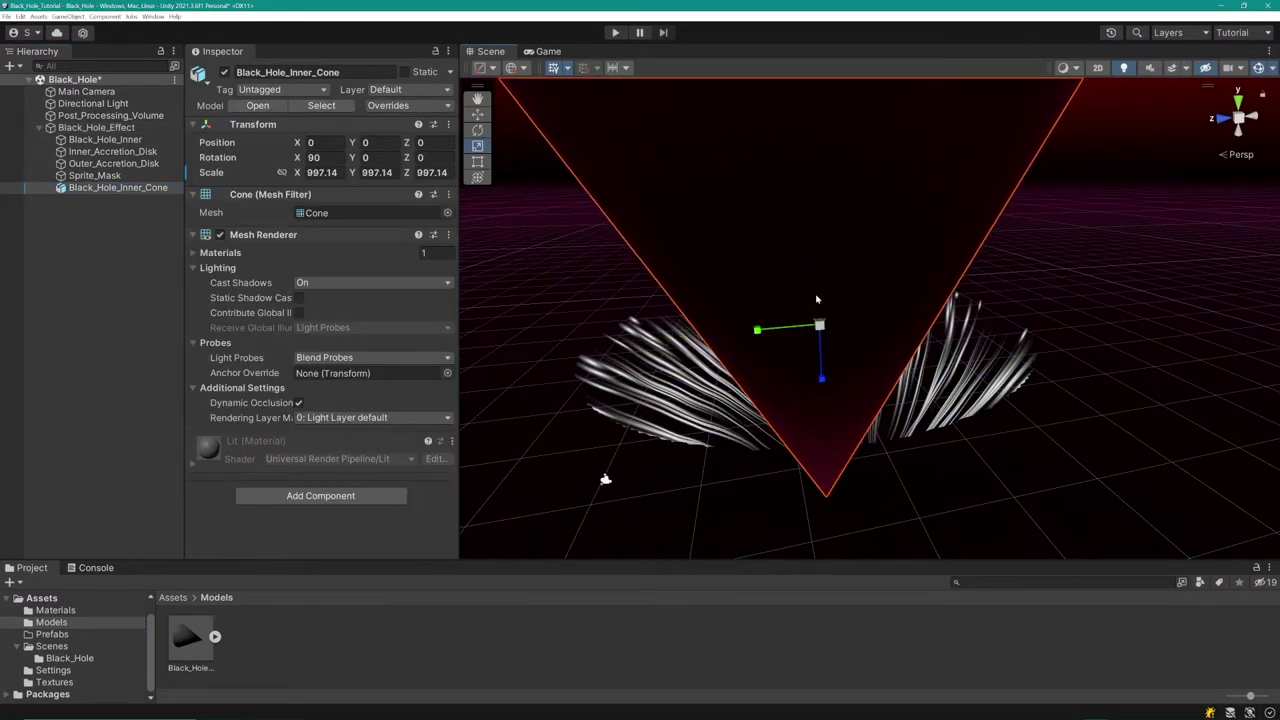
{"action": "left_click_drag", "start_coordinate": [869, 294], "coordinate": [929, 294], "text": "alt"}
{"action": "scroll", "coordinate": [929, 294], "scroll_direction": "down", "scroll_amount": 4}
{"action": "key", "text": "w"}
{"action": "left_click_drag", "start_coordinate": [840, 275], "coordinate": [330, 500]}
{"action": "key", "text": "e"}
{"action": "key", "text": "r"}
{"action": "key", "text": "w"}
- Create a new material with its default name in the Materials folder
{"action": "left_click", "coordinate": [85, 611]}
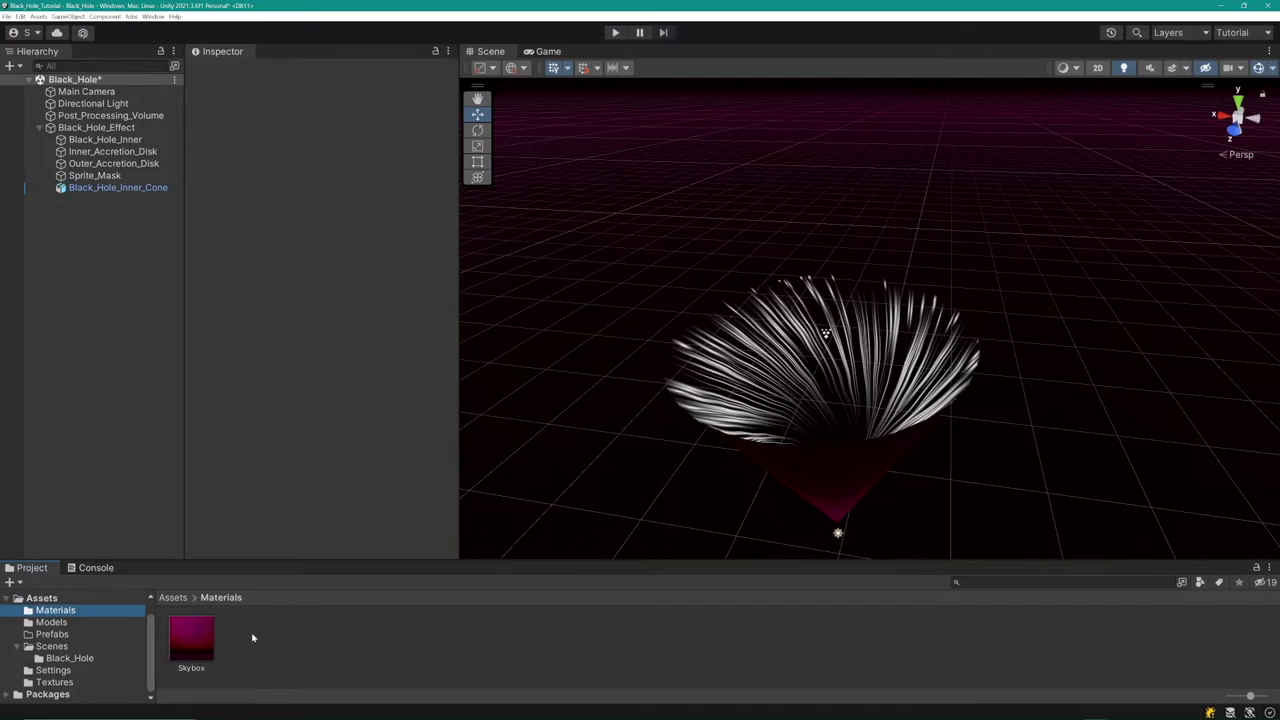
{"action": "right_click", "coordinate": [252, 637]}
{"action": "mouse_move", "coordinate": [300, 400]}
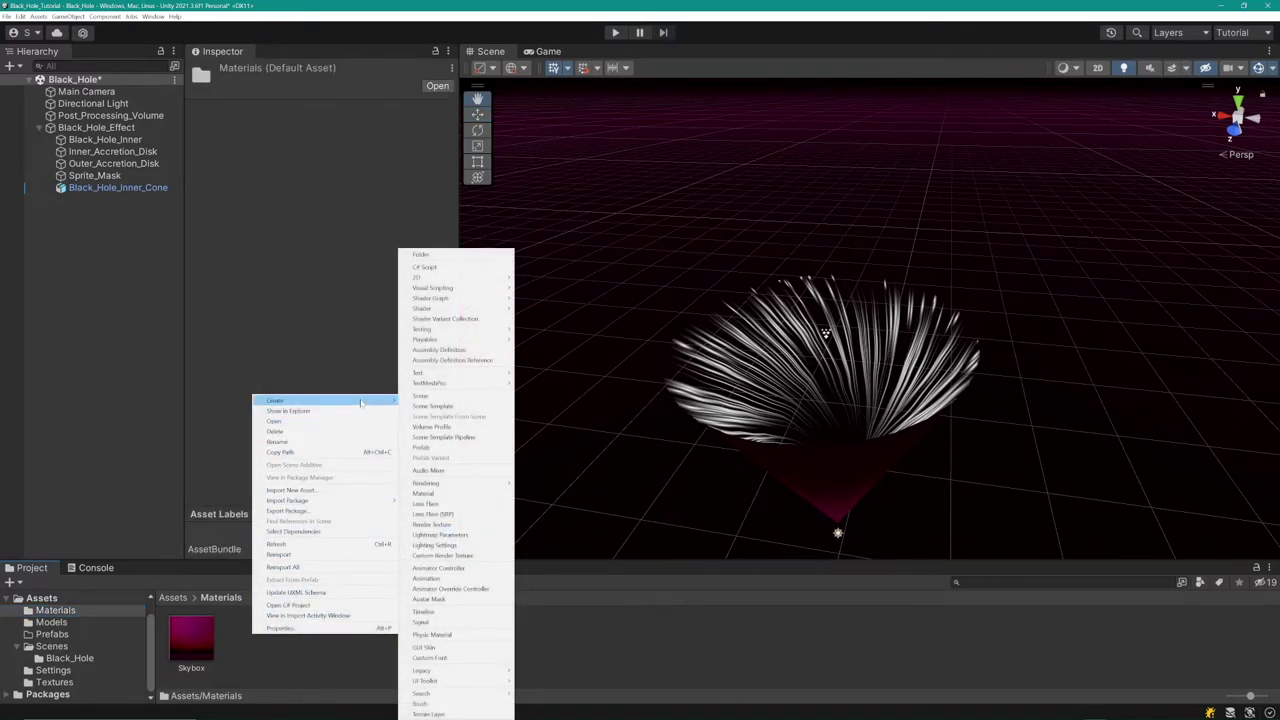
{"action": "left_click", "coordinate": [474, 497]}
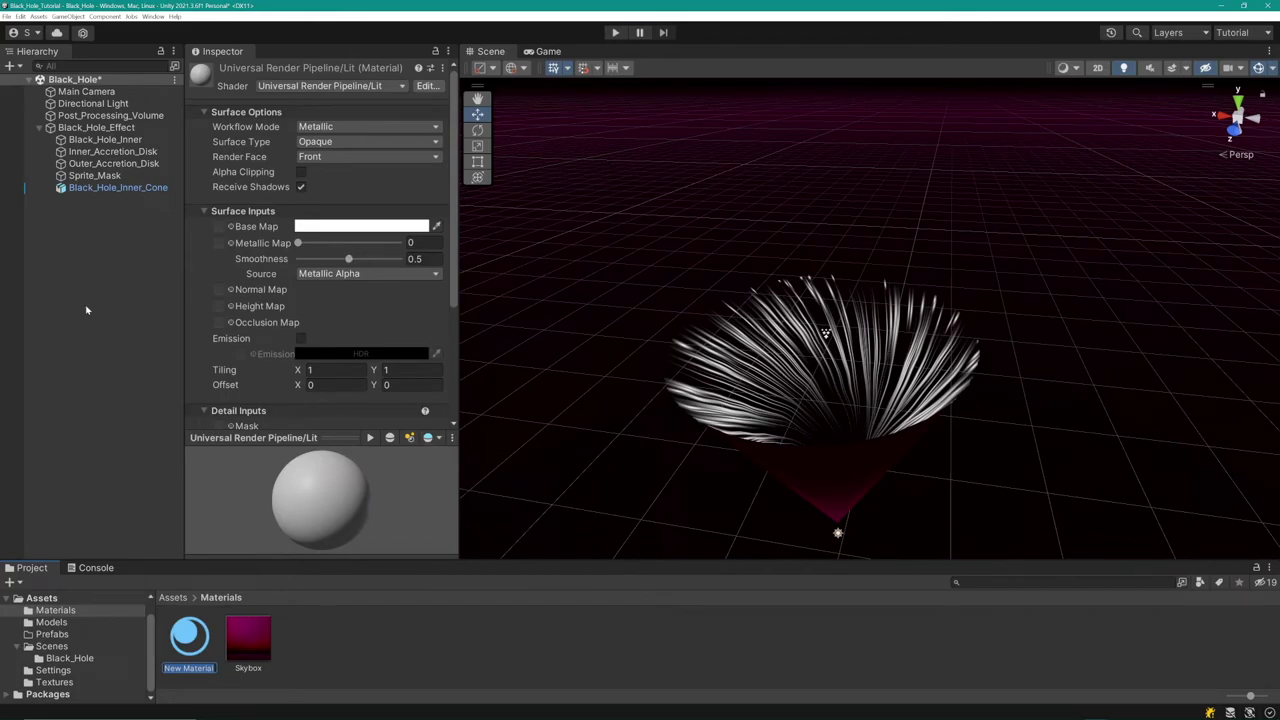
{"action": "key", "text": "Return"}
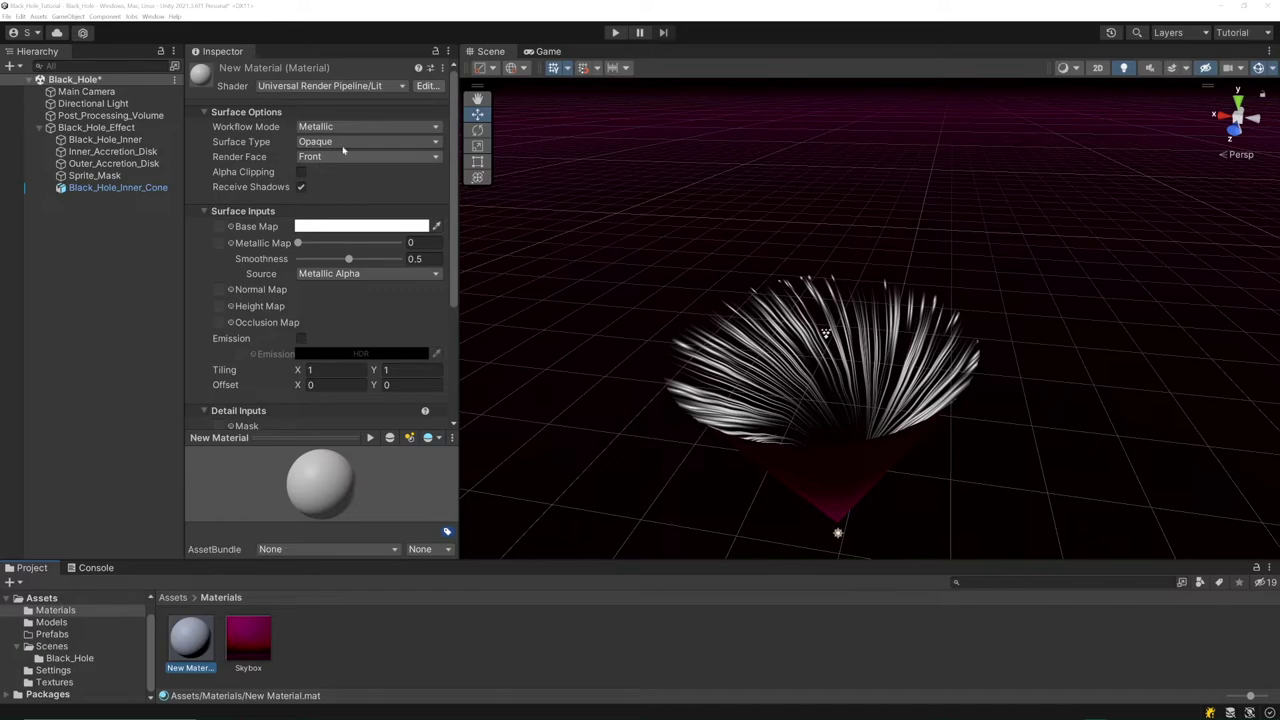
- Set the new material's workflow mode to Specular and its render face to Back
{"action": "left_click", "coordinate": [372, 128]}
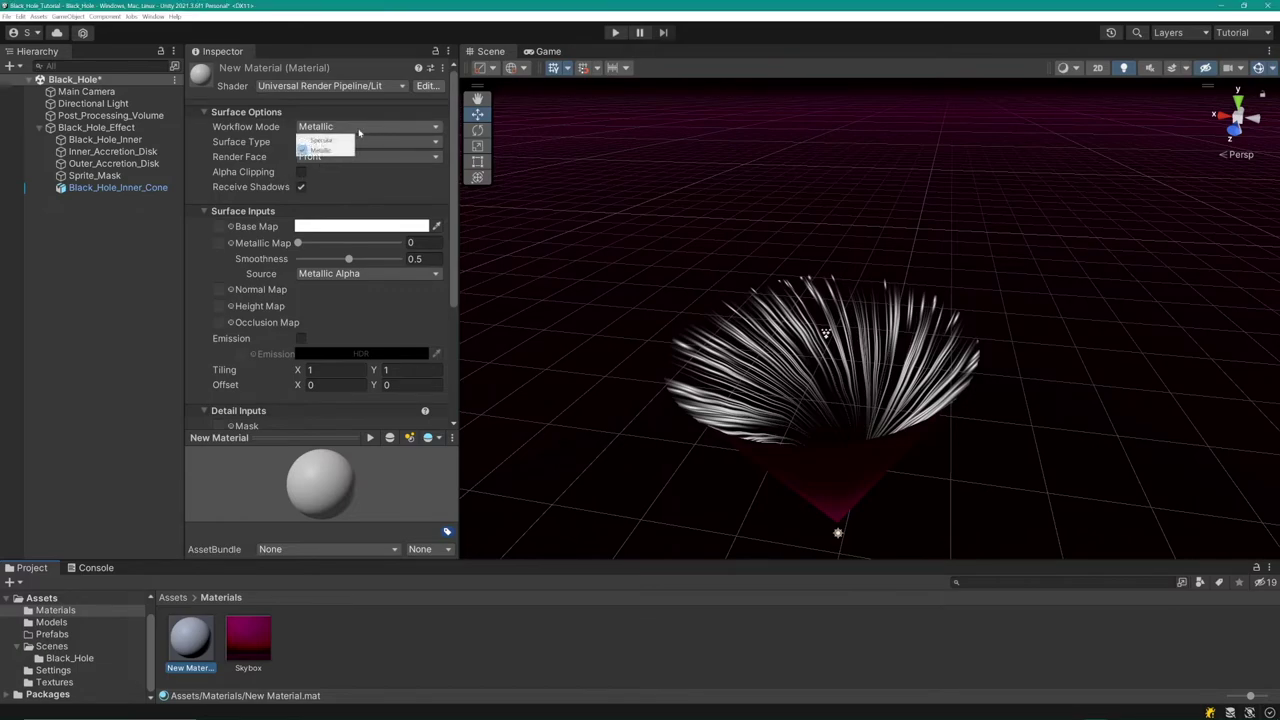
{"action": "left_click", "coordinate": [343, 140]}
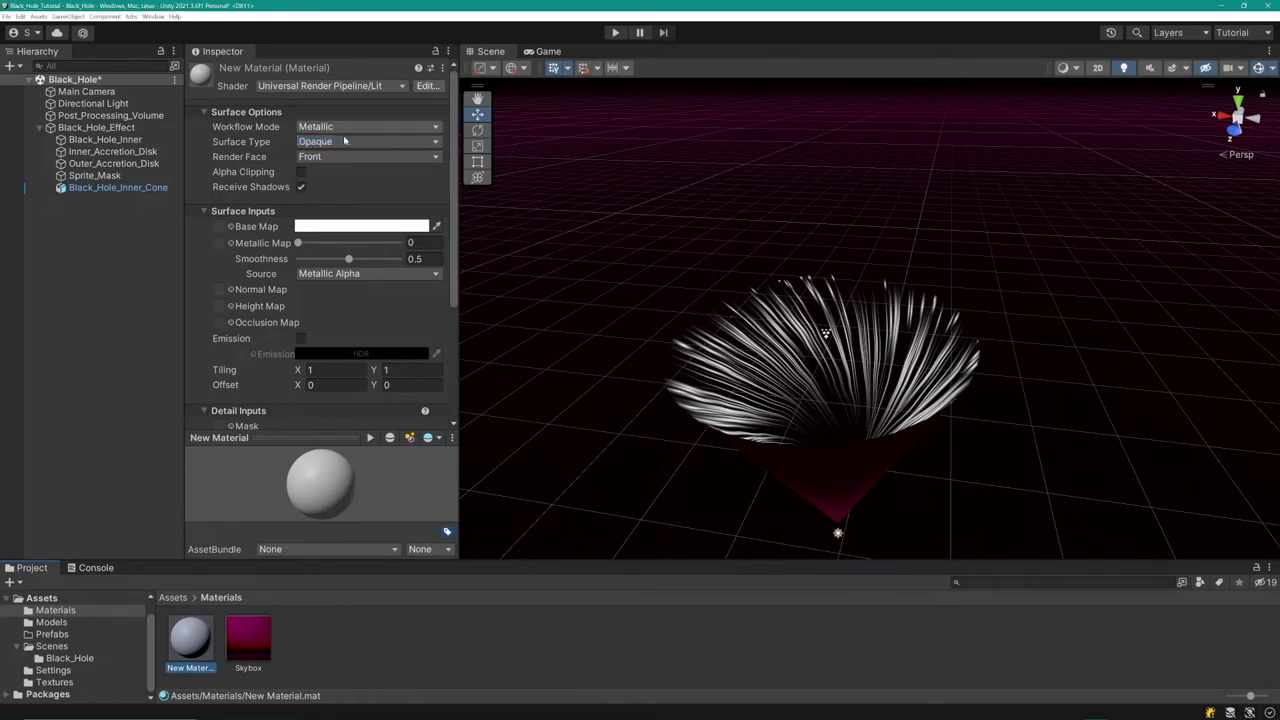
{"action": "left_click", "coordinate": [355, 160]}
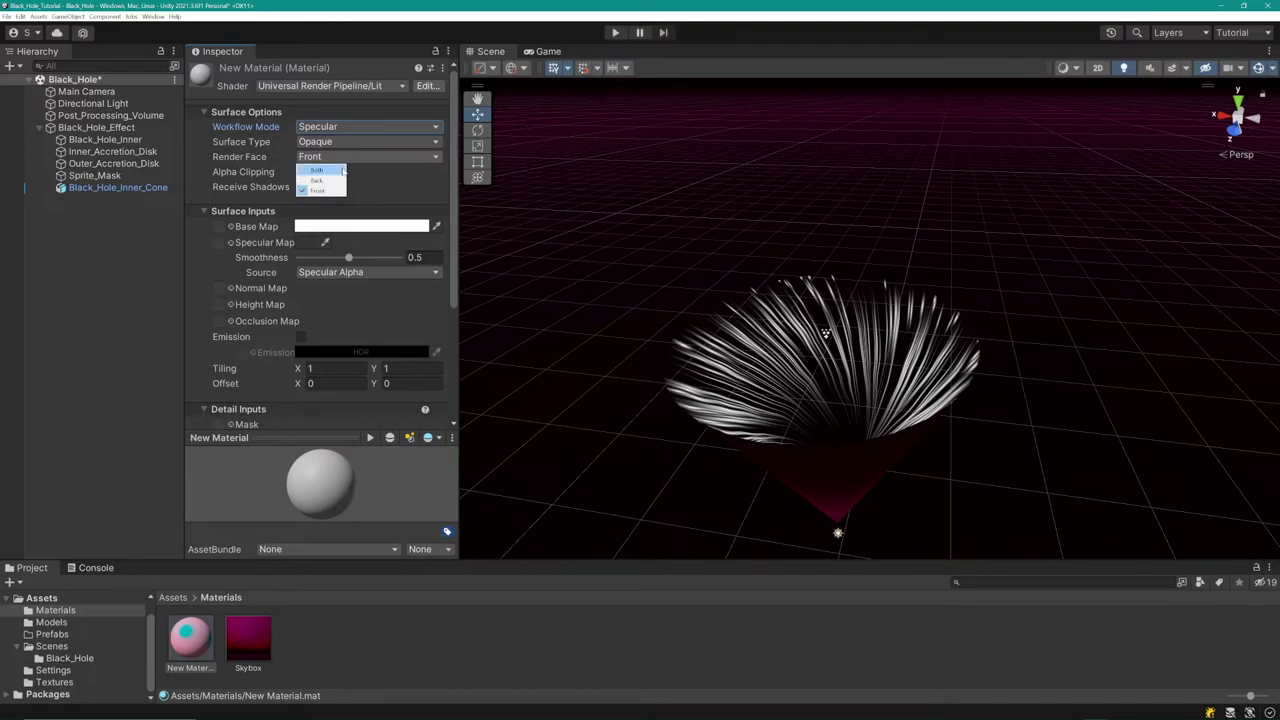
{"action": "left_click", "coordinate": [336, 181]}
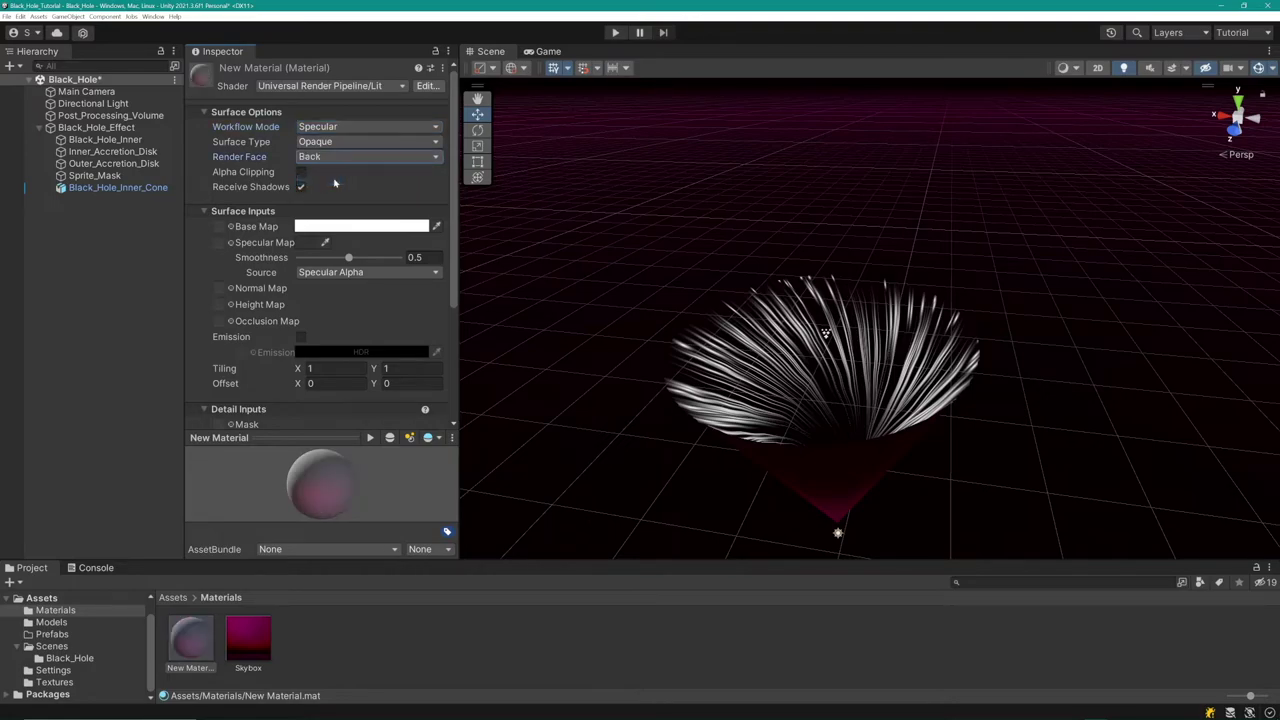
- Set the material's base map and specular map colours to black
{"action": "left_click", "coordinate": [335, 226]}
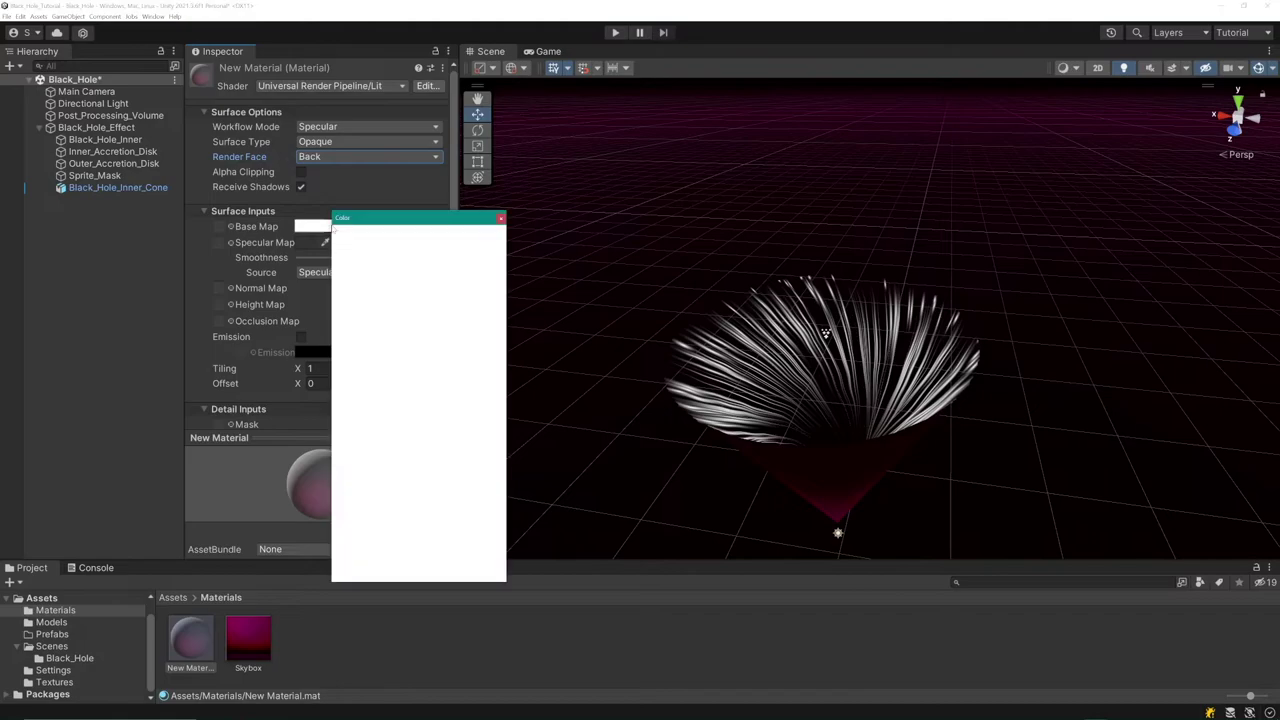
{"action": "left_click_drag", "start_coordinate": [383, 348], "coordinate": [379, 385]}
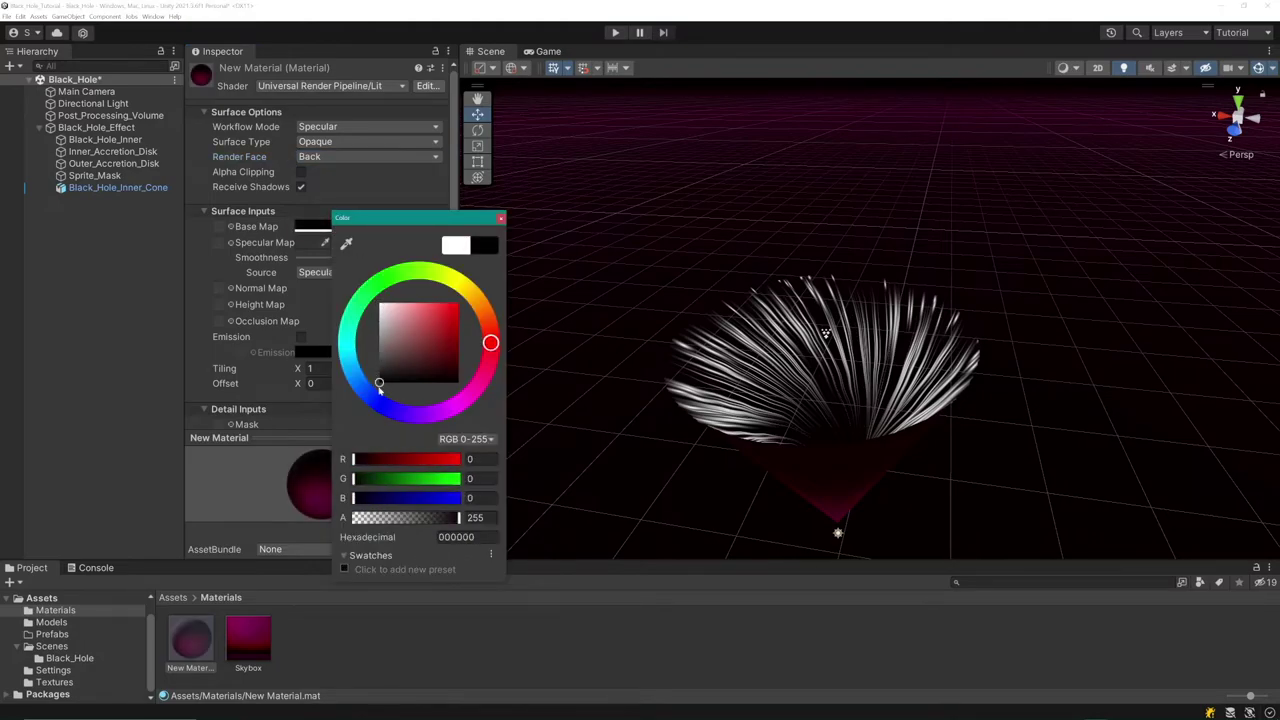
{"action": "left_click", "coordinate": [501, 218]}
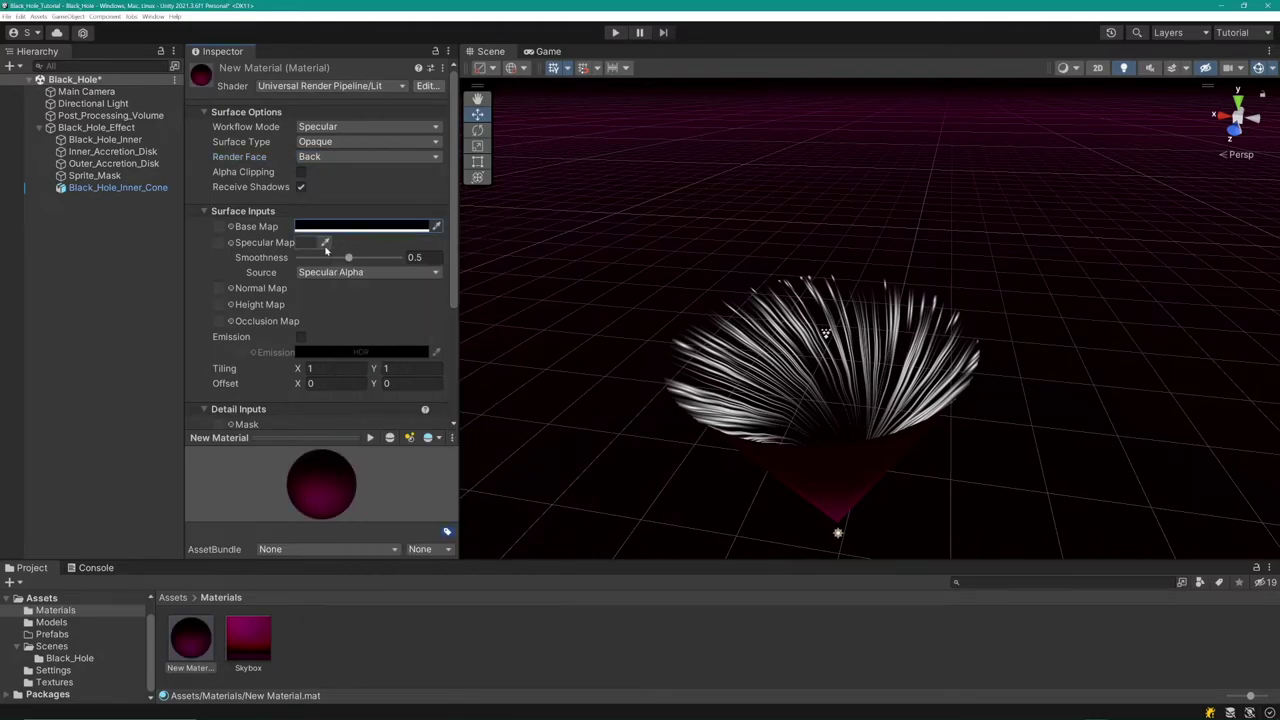
{"action": "left_click", "coordinate": [311, 243]}
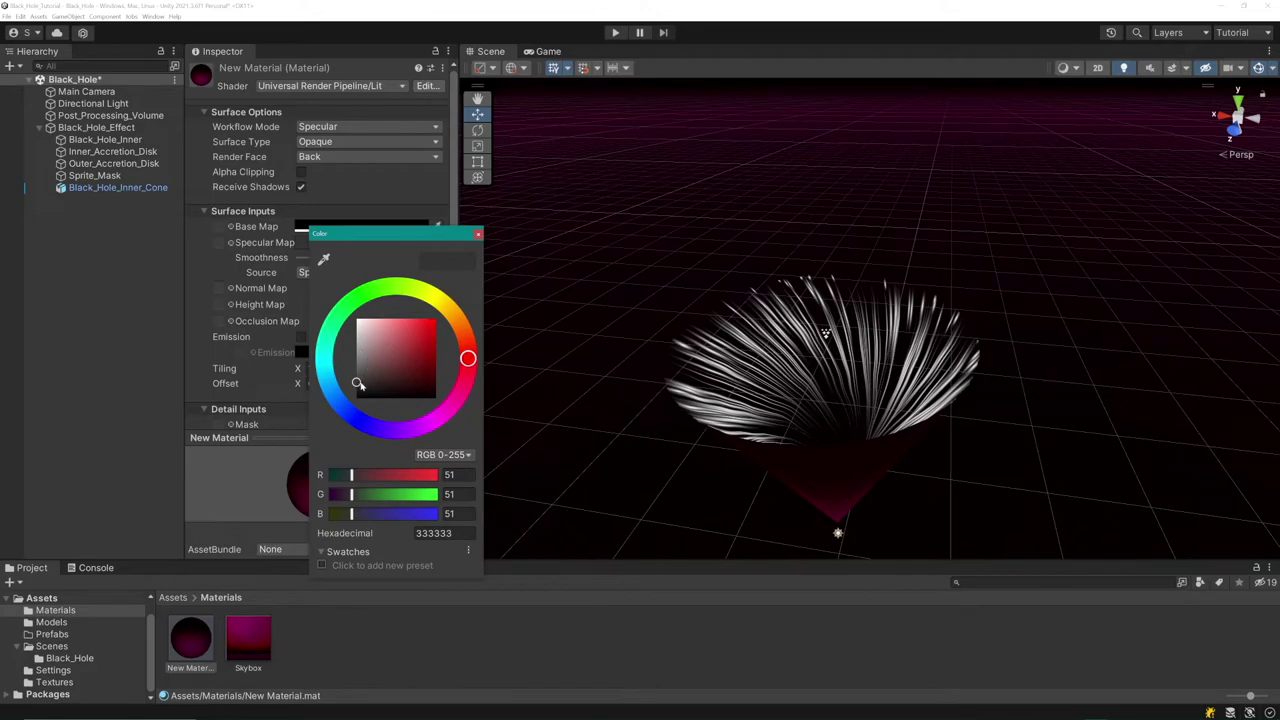
{"action": "left_click_drag", "start_coordinate": [357, 384], "coordinate": [351, 410]}
{"action": "left_click", "coordinate": [478, 236]}
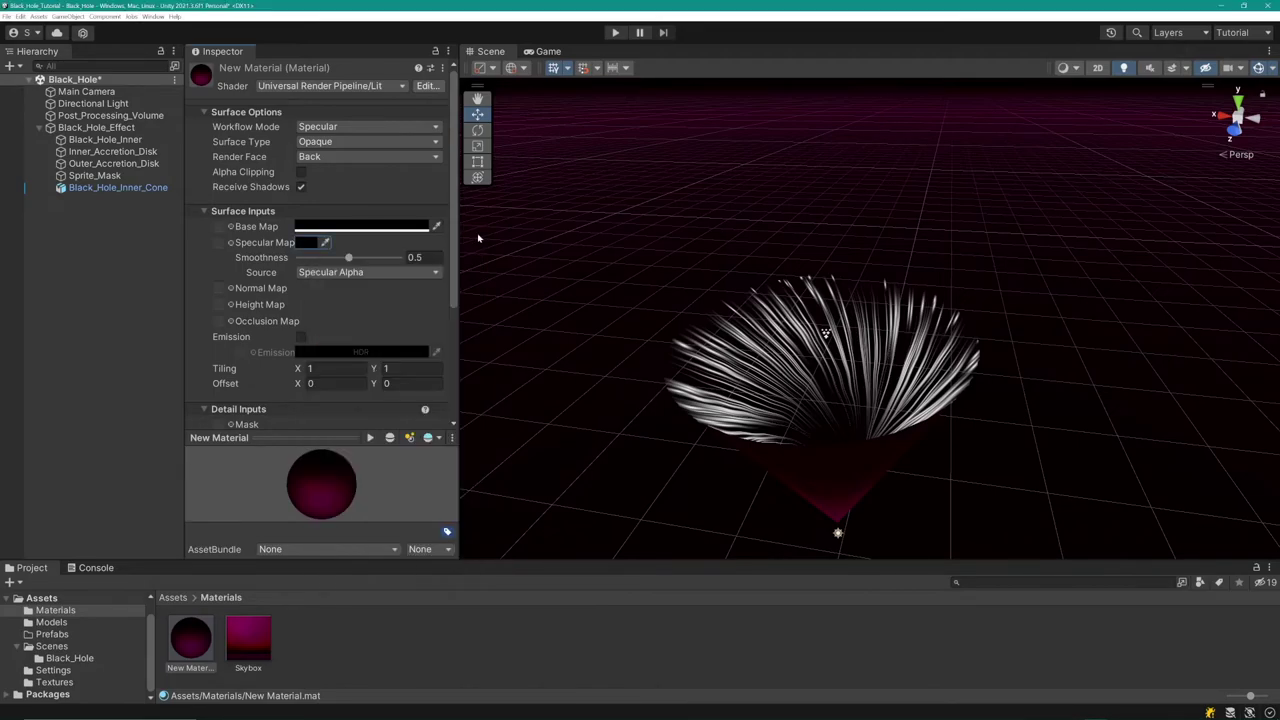
- Assign the new black material to Black_Hole_Inner_Cone
{"action": "left_click_drag", "start_coordinate": [198, 634], "coordinate": [279, 530]}
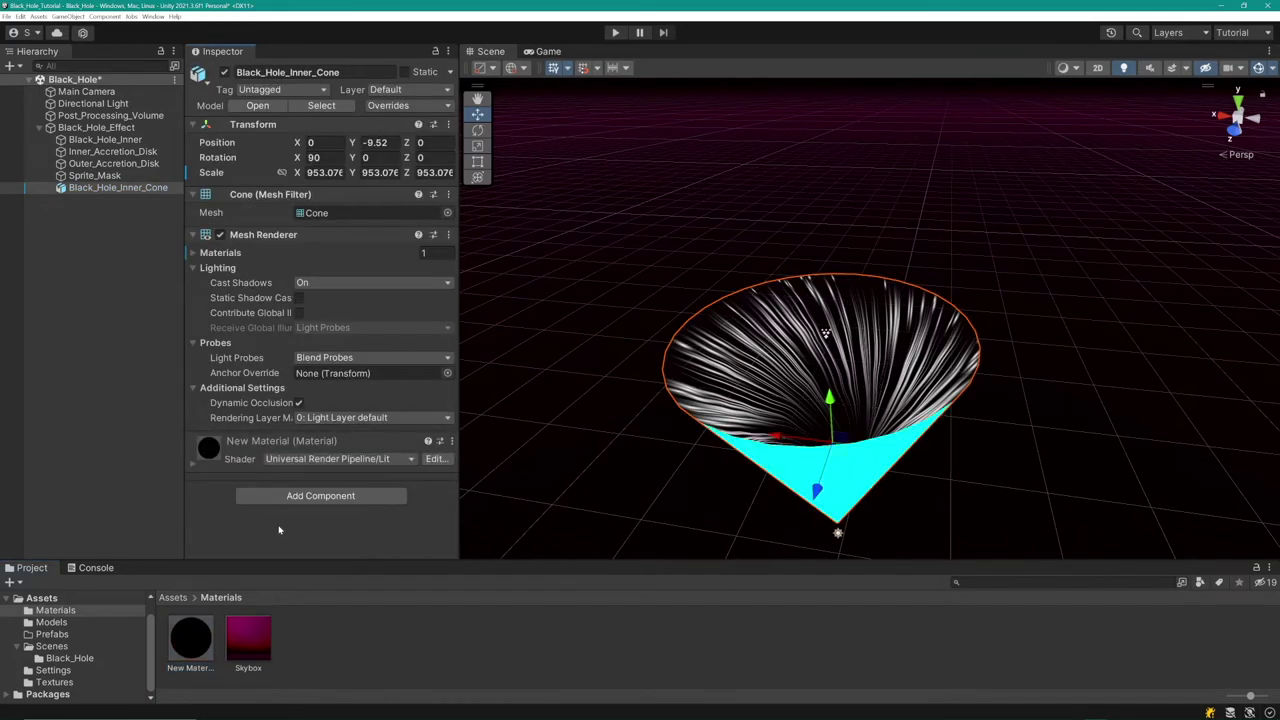
{"action": "right_click_drag", "start_coordinate": [815, 481], "coordinate": [846, 344]}
{"action": "key", "text": "q"}
- Rotate Black_Hole_Effect to about 109 degrees around its X axis so the opening faces the view
{"action": "left_click_drag", "start_coordinate": [847, 344], "coordinate": [600, 362], "text": "alt"}
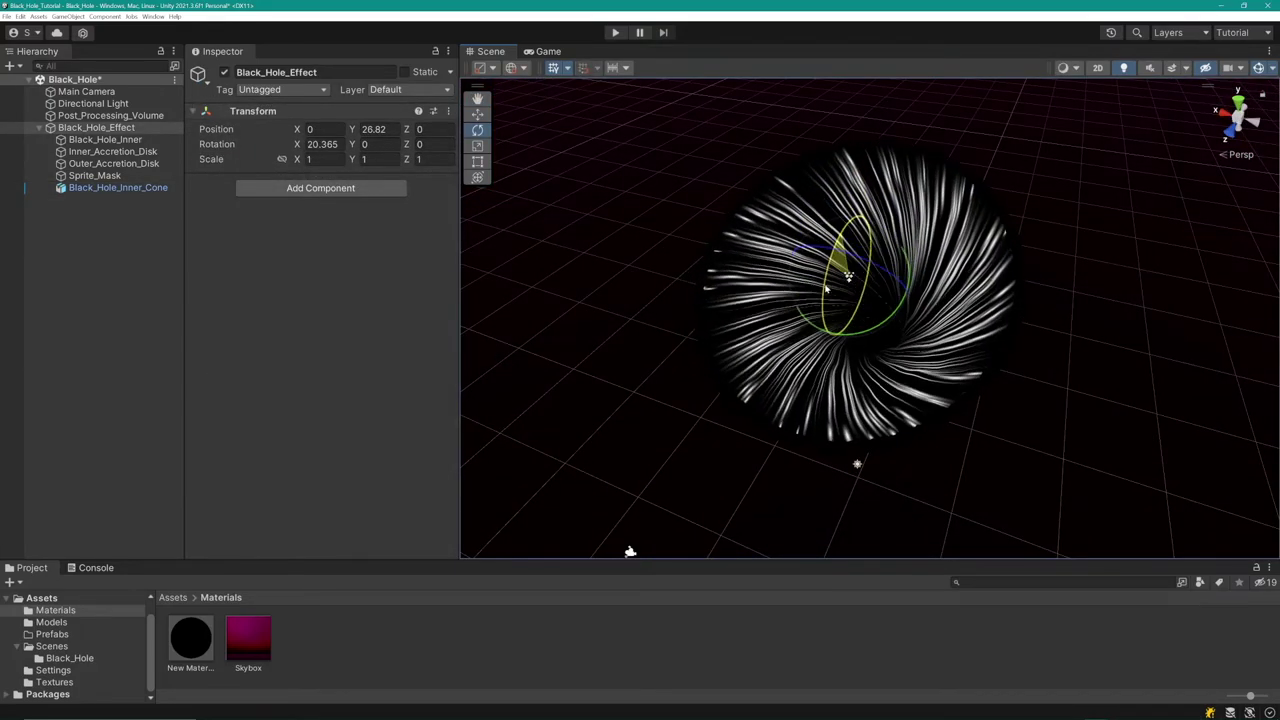
{"action": "left_click_drag", "start_coordinate": [826, 288], "coordinate": [845, 124]}
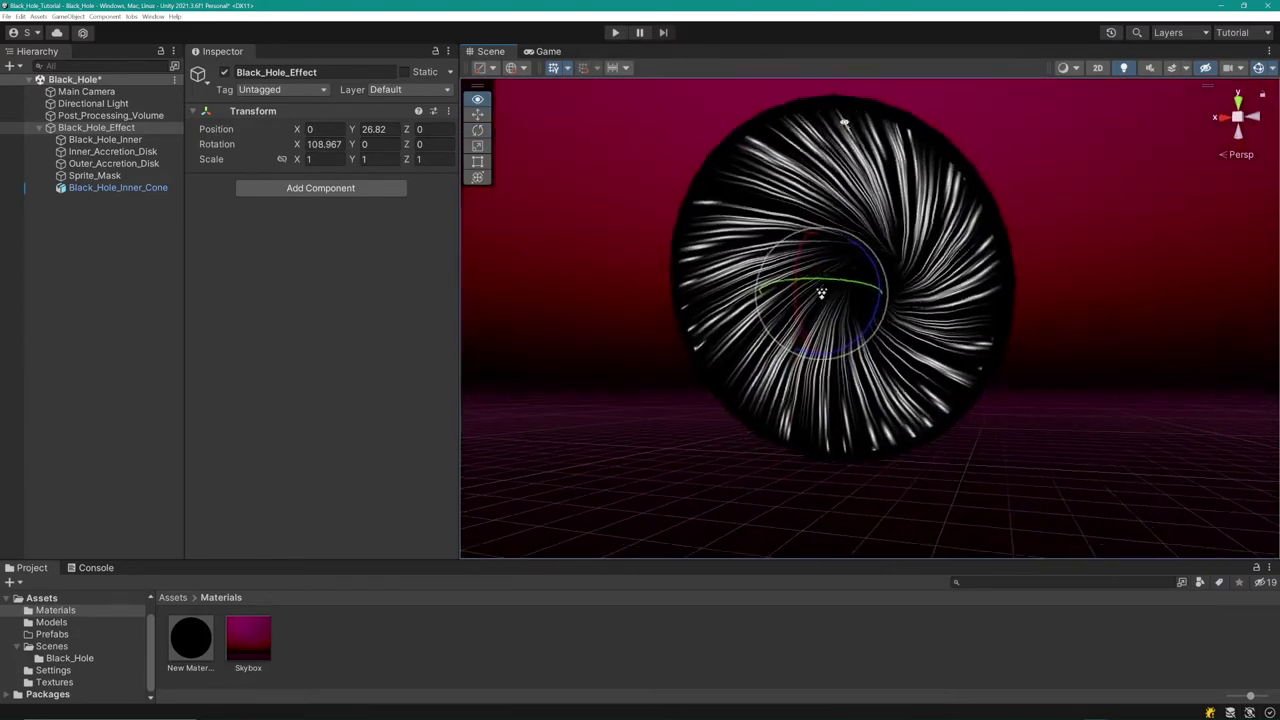
{"action": "scroll", "coordinate": [844, 121], "scroll_direction": "down", "scroll_amount": 2}
- Select all children of Black_Hole_Effect and restart the particle playback to preview the complete effect
{"action": "left_click", "coordinate": [100, 140]}
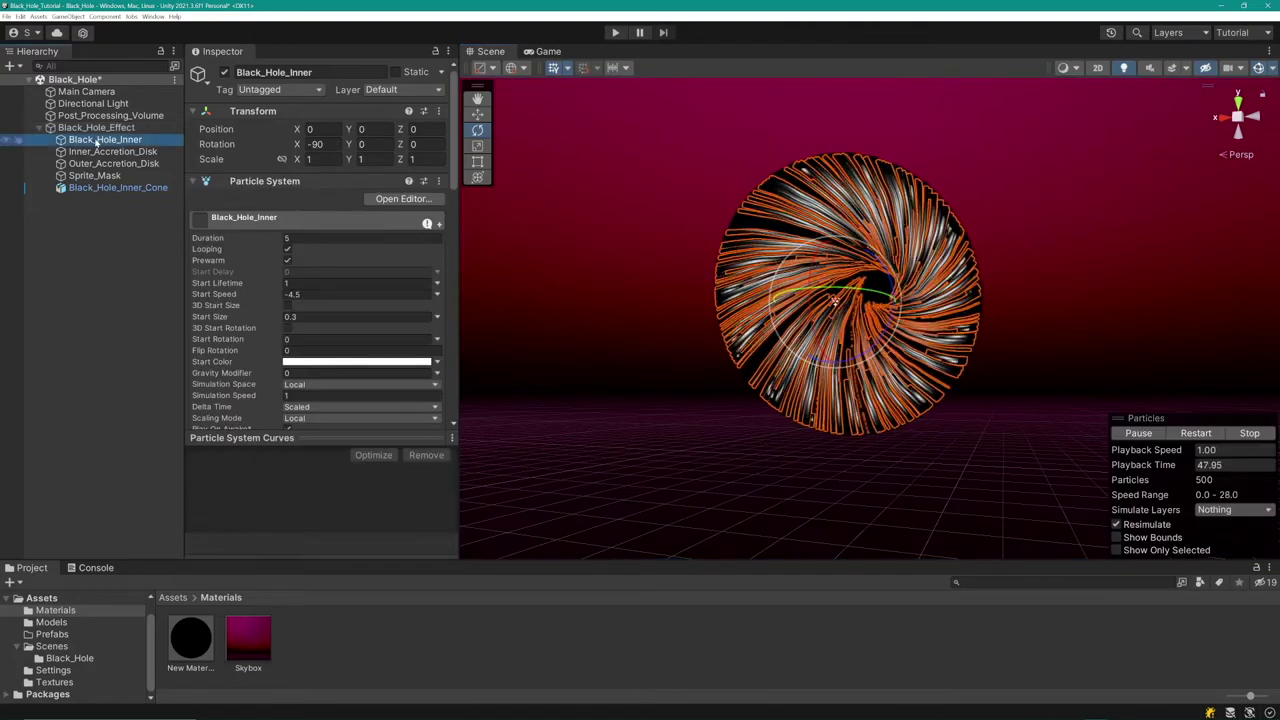
{"action": "left_click", "coordinate": [118, 188], "text": "shift"}
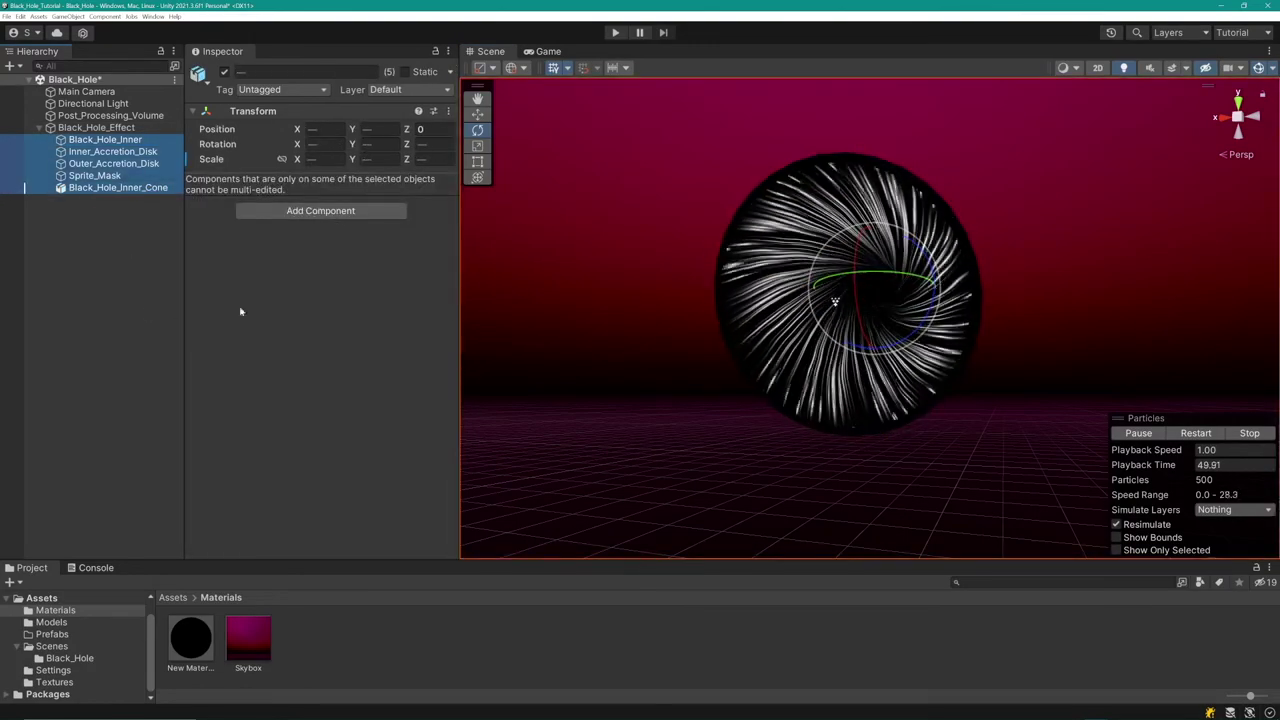
{"action": "left_click", "coordinate": [1196, 433]}
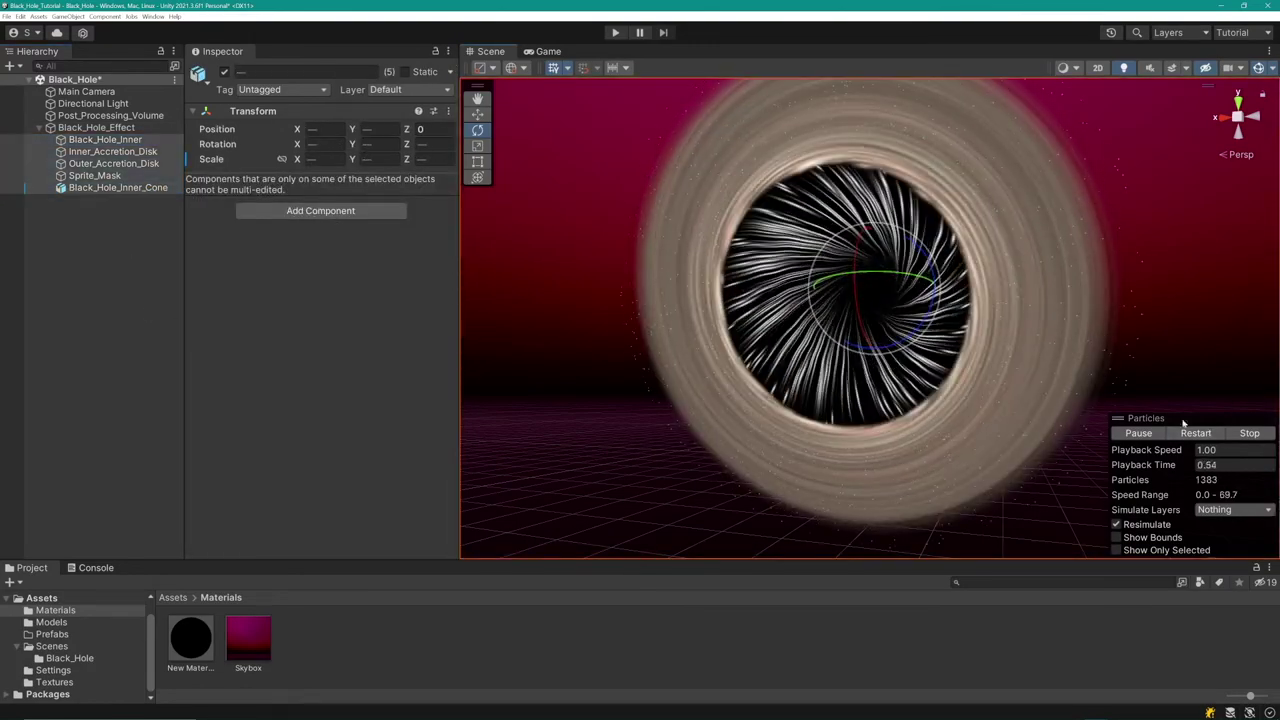
{"action": "left_click_drag", "start_coordinate": [921, 332], "coordinate": [837, 331], "text": "alt"}
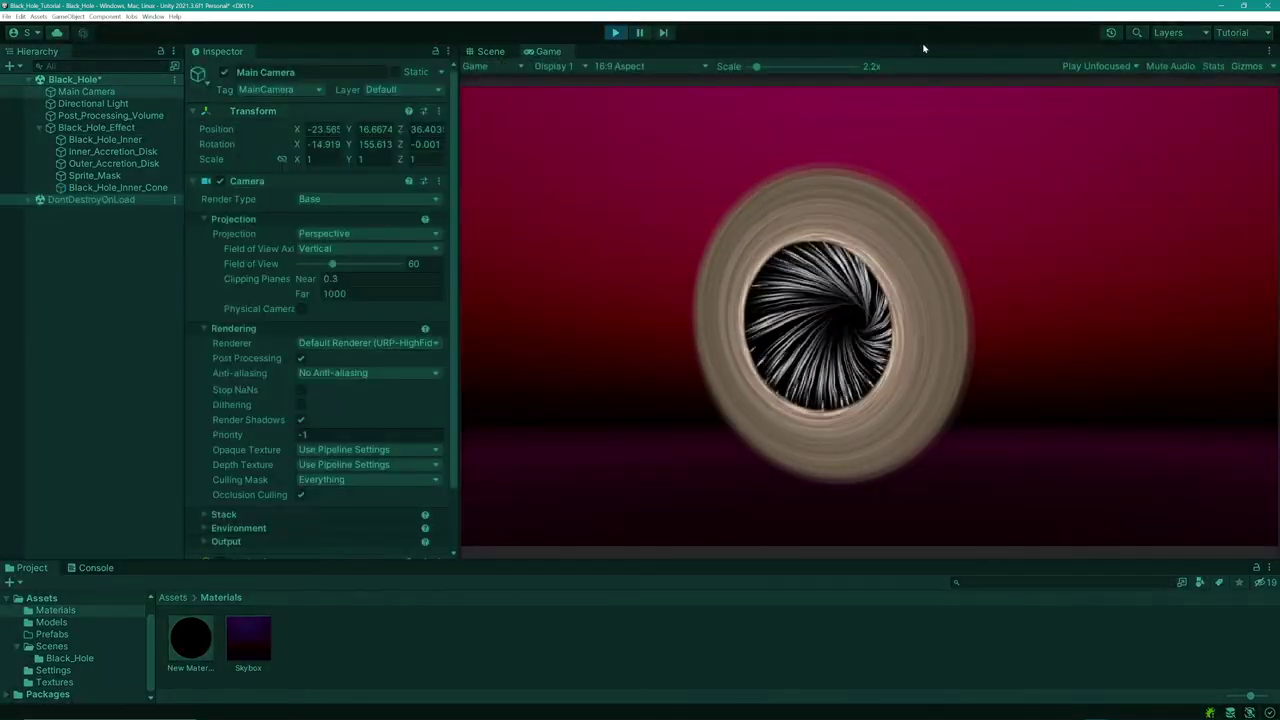
- Inspect the running black hole effect with its inner cone in the Scene view from several angles and distances
{"action": "left_click", "coordinate": [491, 51]}
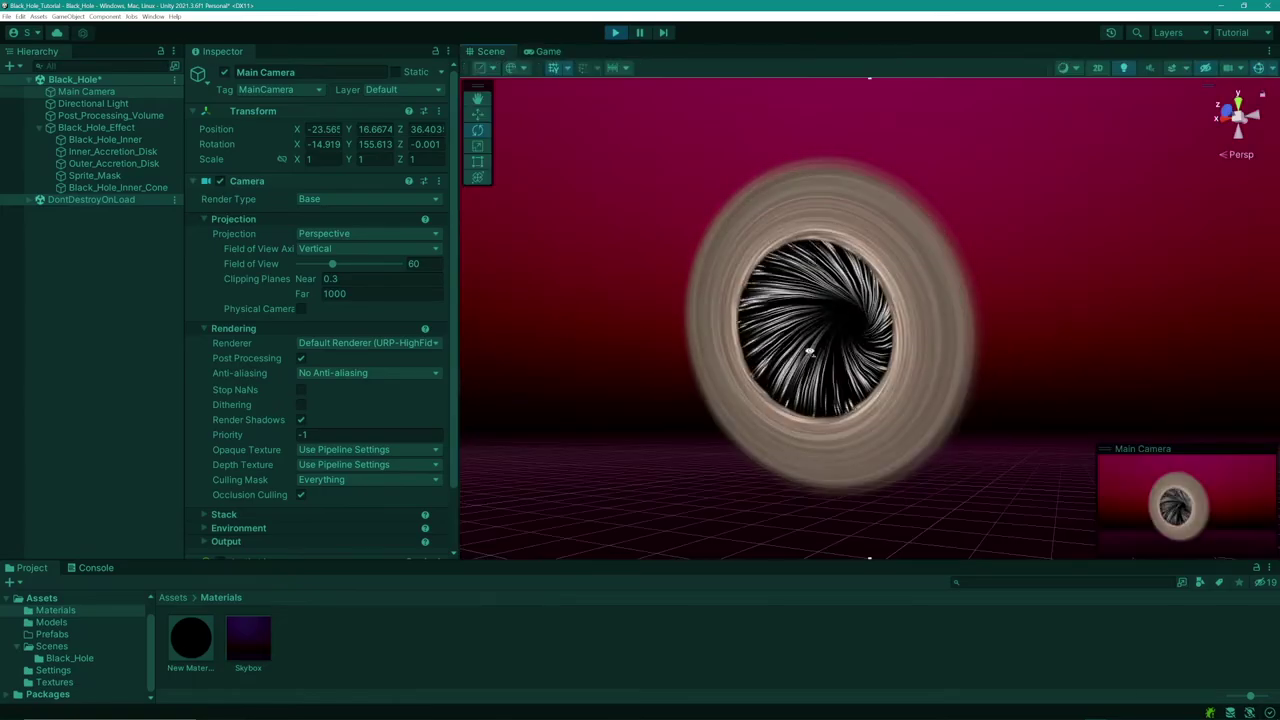
{"action": "left_click_drag", "start_coordinate": [736, 343], "coordinate": [1089, 340], "text": "alt"}
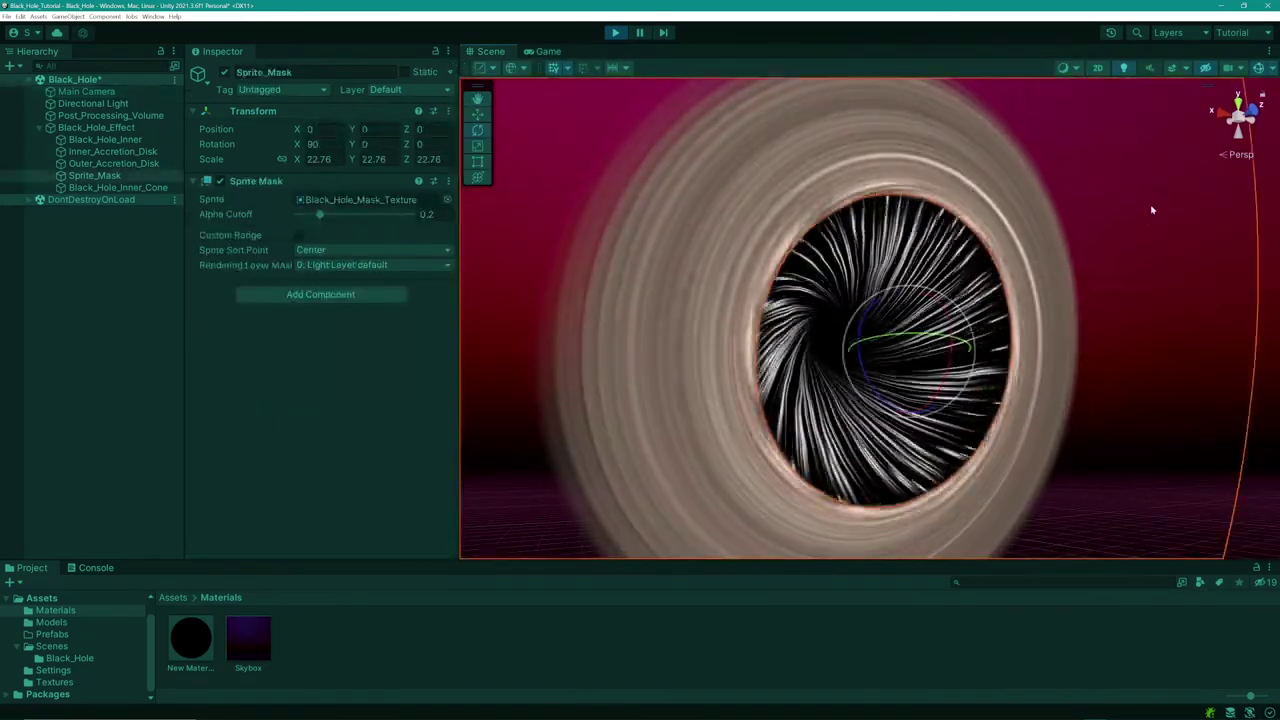
{"action": "left_click", "coordinate": [1246, 223]}
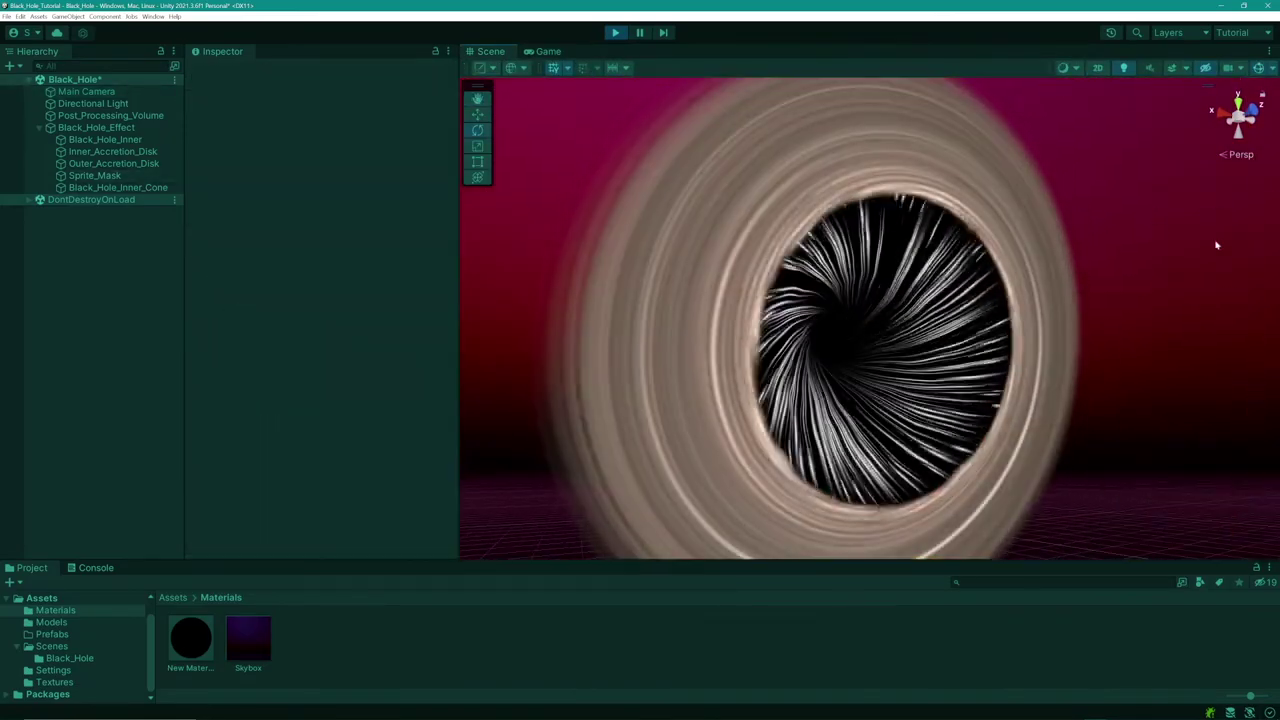
{"action": "left_click_drag", "start_coordinate": [1246, 223], "coordinate": [1026, 300], "text": "alt"}
{"action": "scroll", "coordinate": [949, 280], "scroll_direction": "up", "scroll_amount": 6}
{"action": "right_click_drag", "start_coordinate": [975, 266], "coordinate": [140, 362]}
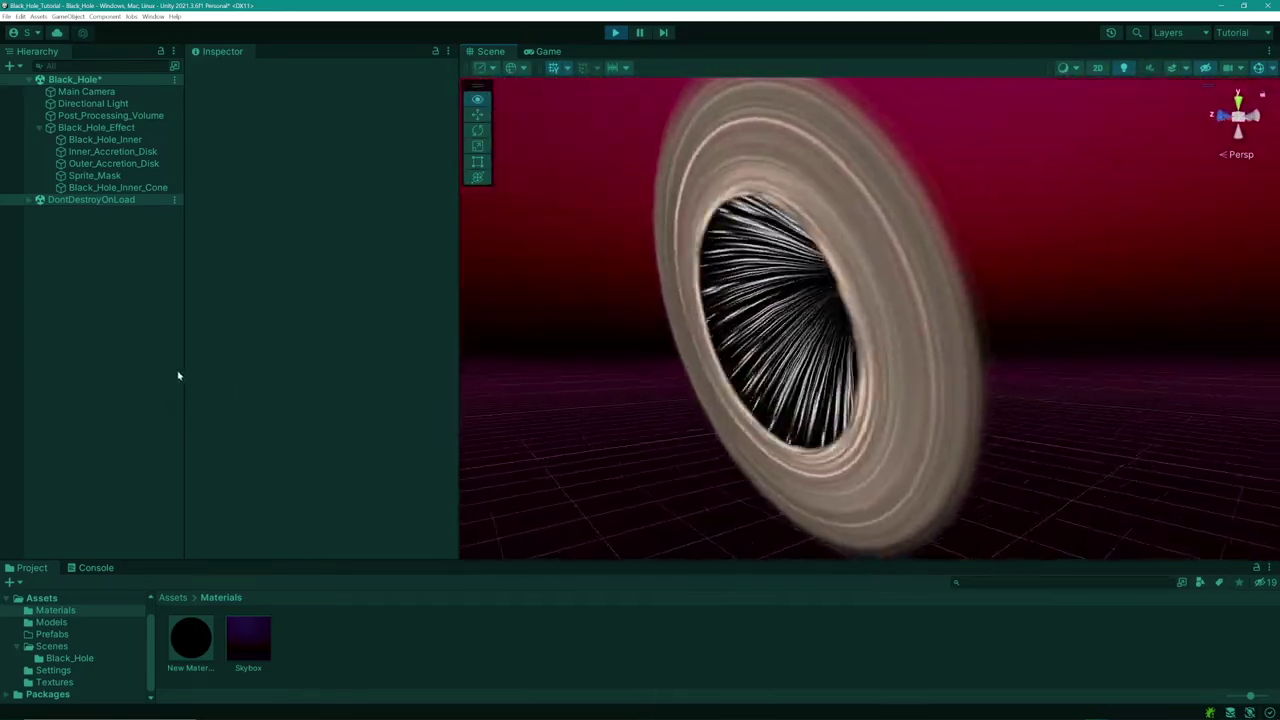